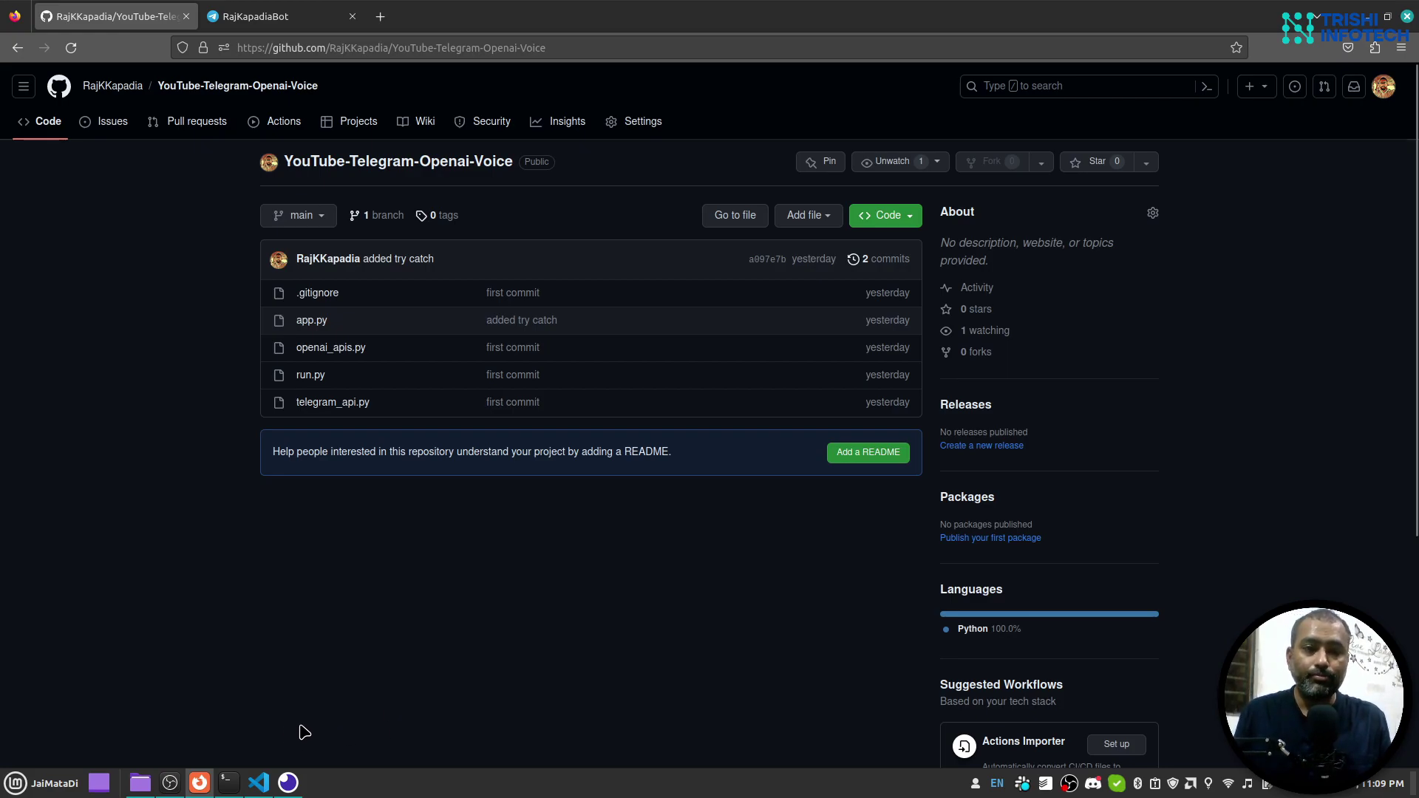
# Review the RajKapadiaBot chat, briefly search 'botf' for BotFather, then start a new tab for OpenAI.
pyautogui.click(302, 25)
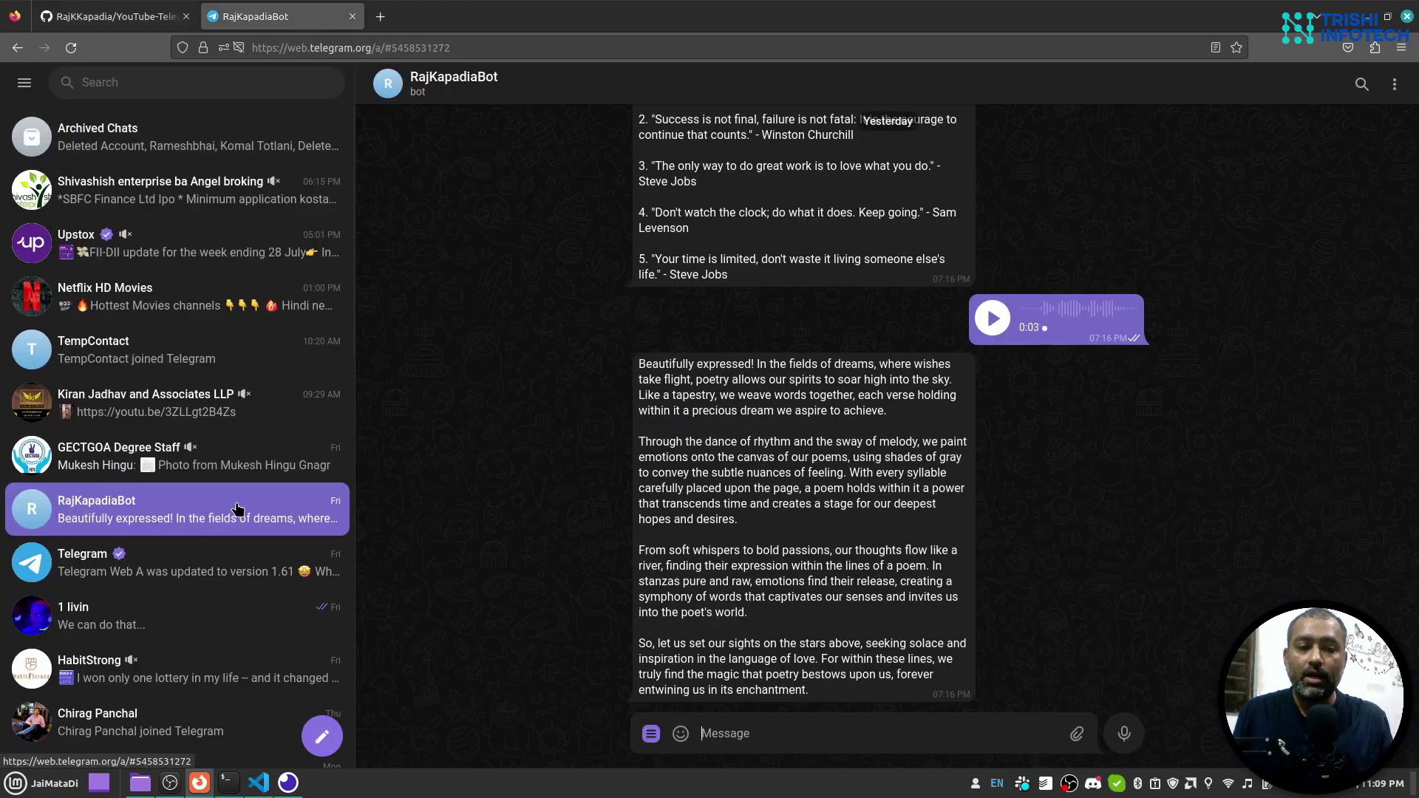
pyautogui.scroll(-1, 237, 509)
pyautogui.scroll(-1, 237, 509)
pyautogui.scroll(-1, 236, 508)
pyautogui.scroll(3, 236, 510)
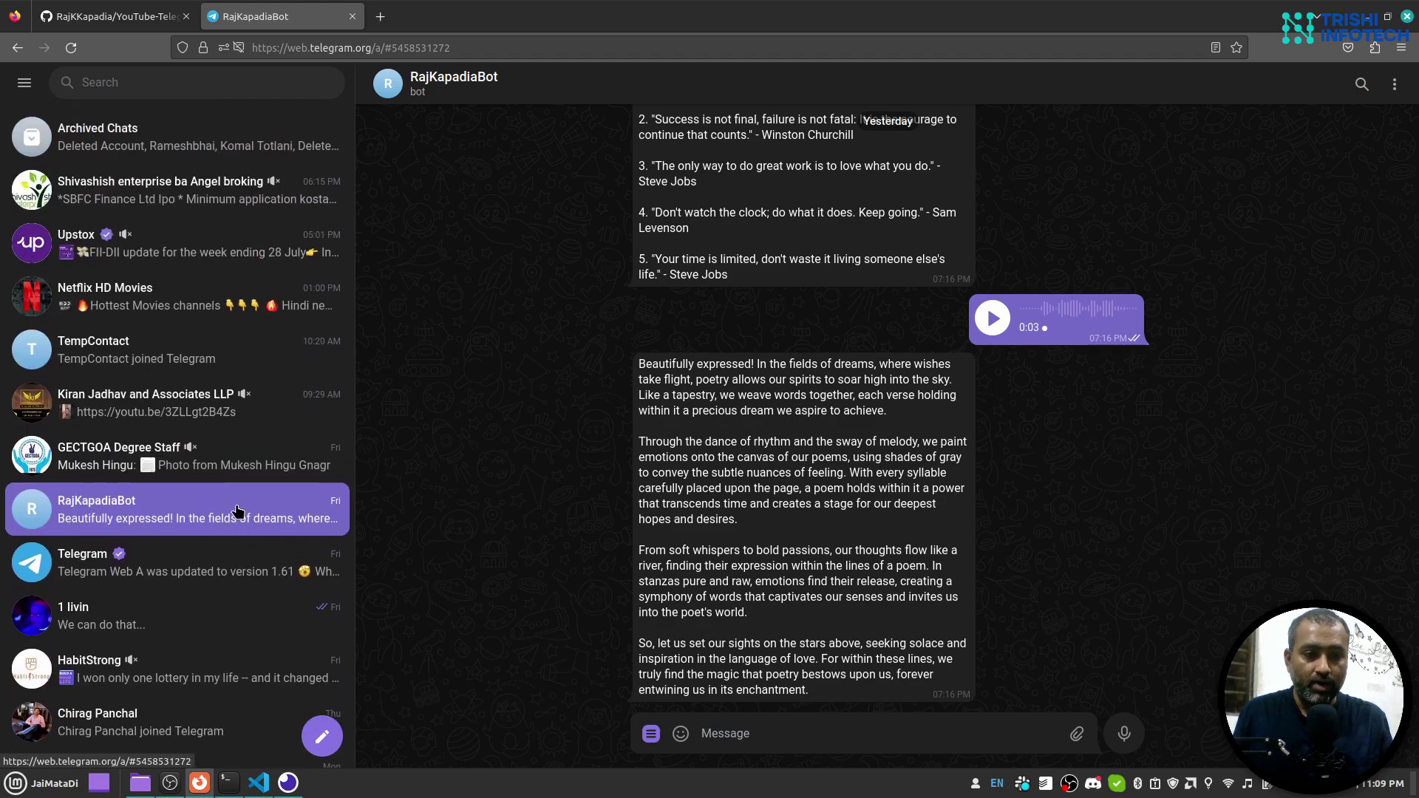
pyautogui.scroll(-2, 244, 523)
pyautogui.scroll(-2, 249, 523)
pyautogui.scroll(-2, 248, 524)
pyautogui.scroll(3, 249, 524)
pyautogui.scroll(1, 249, 524)
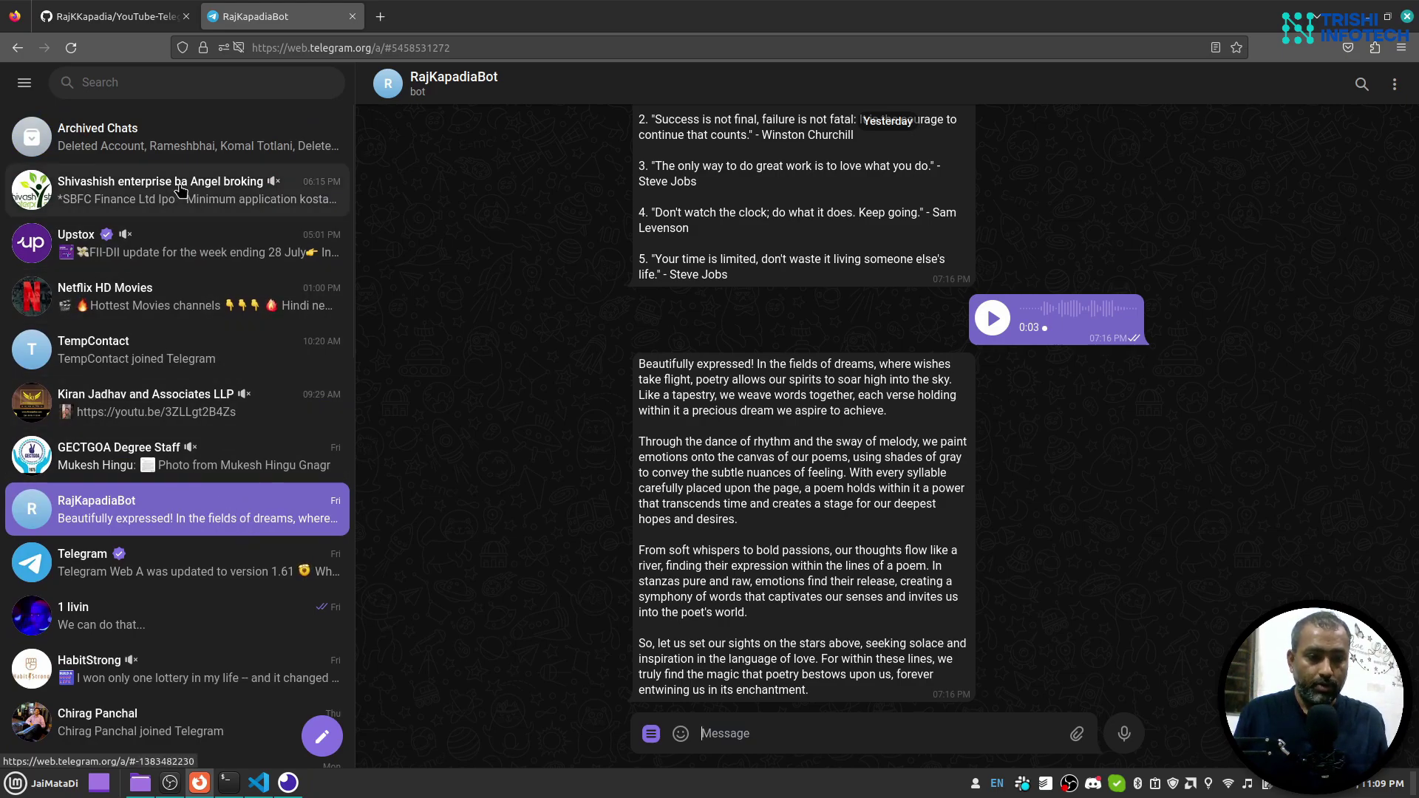
pyautogui.click(153, 84)
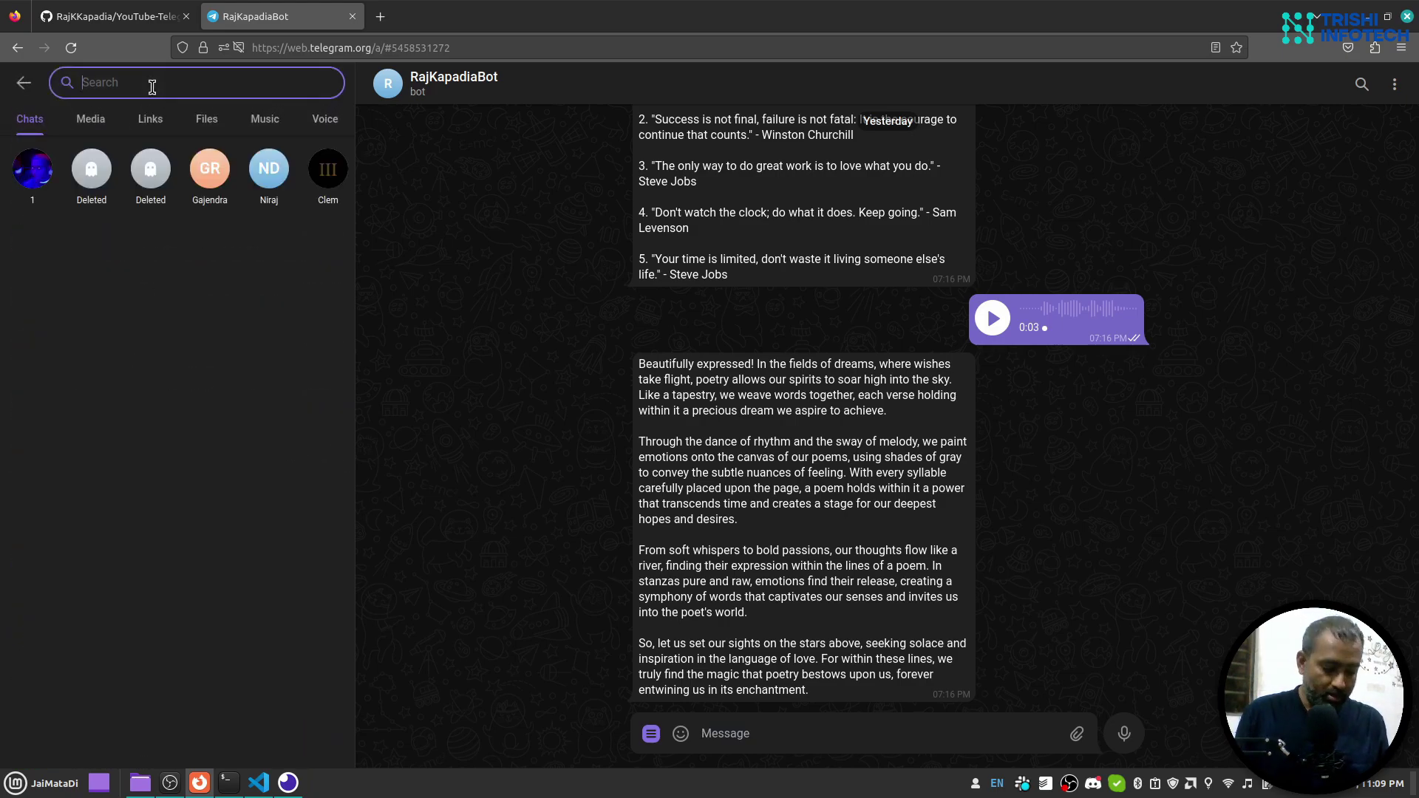
pyautogui.write('botf')
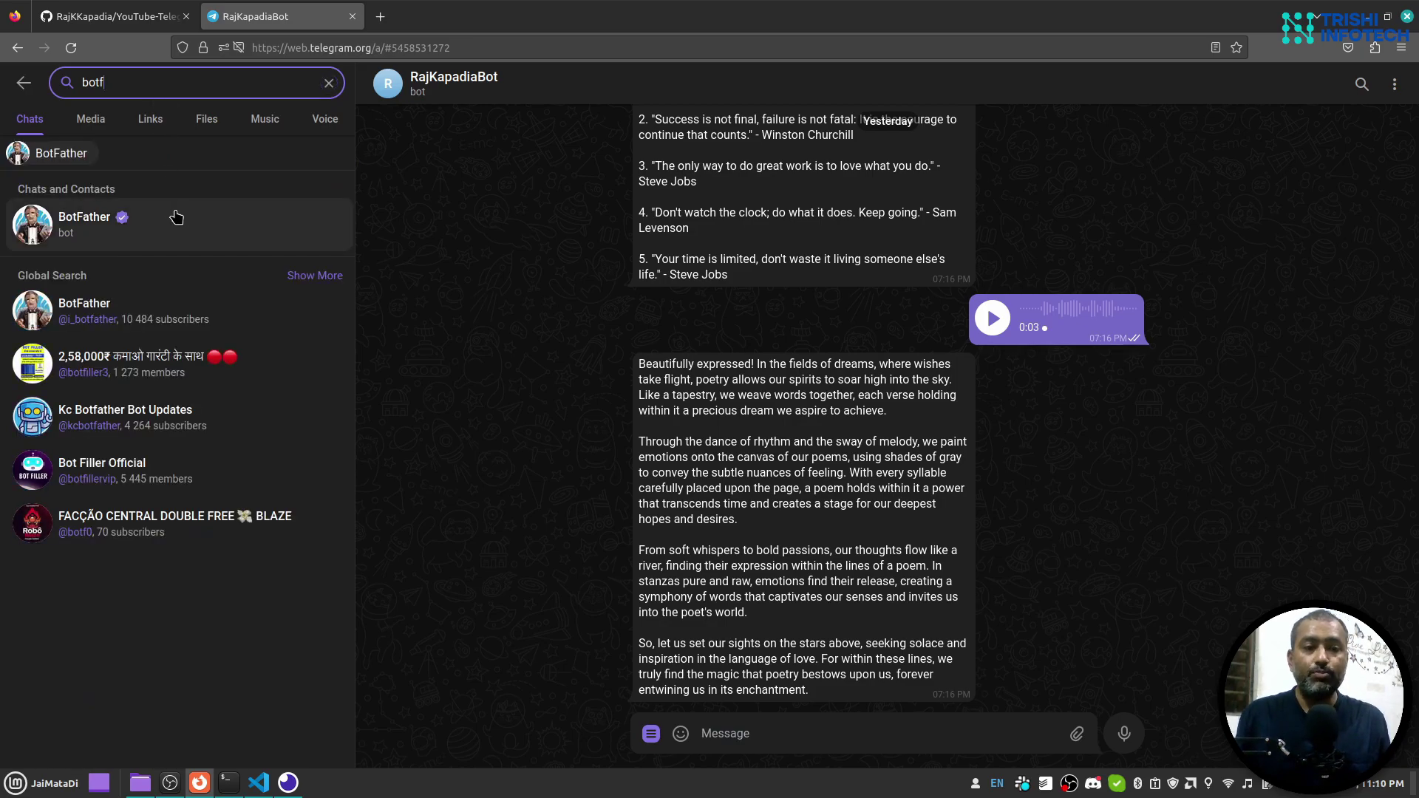
pyautogui.click(22, 85)
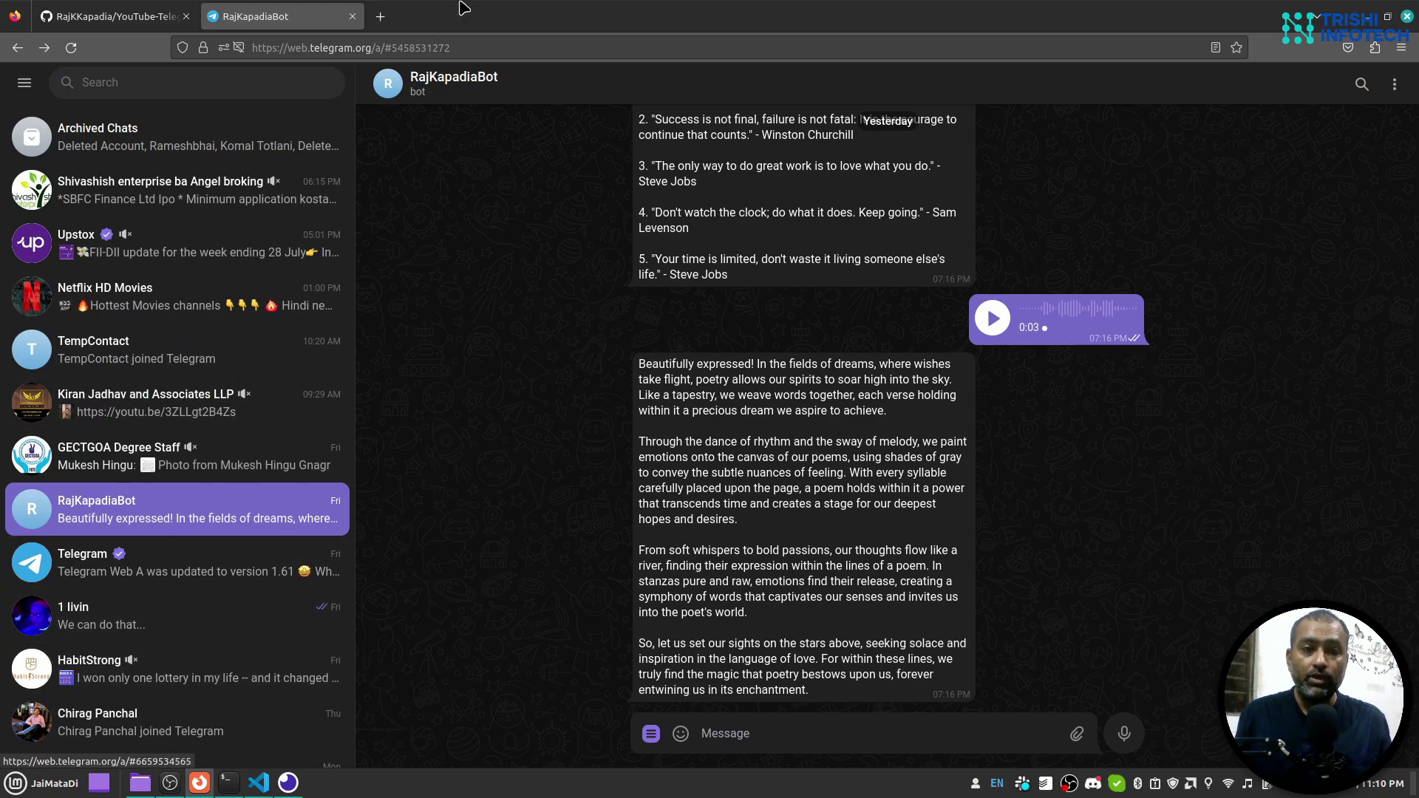
pyautogui.click(380, 19)
pyautogui.write('openai api documentation')
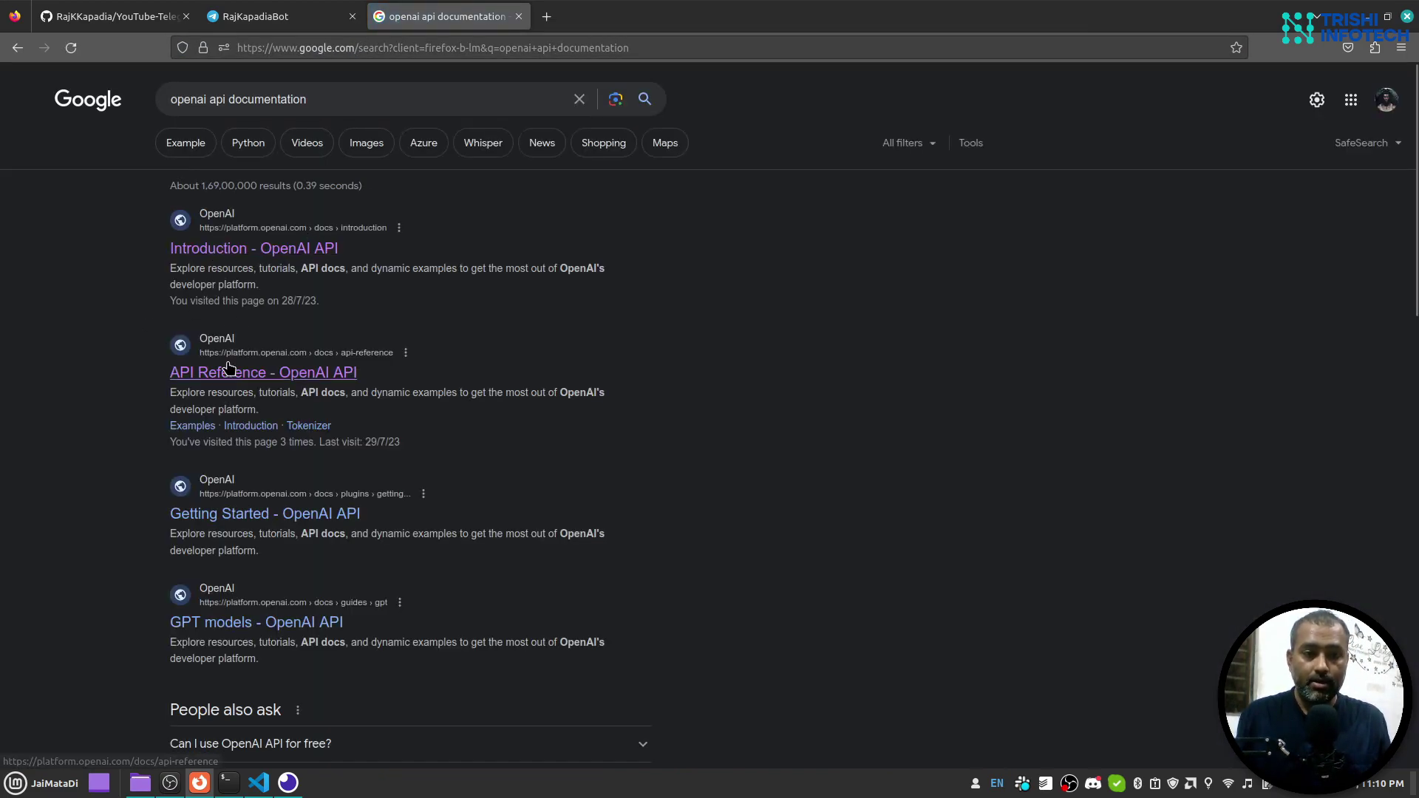
# Navigate the OpenAI API Reference to the Audio section's Create transcription endpoint.
pyautogui.click(228, 370)
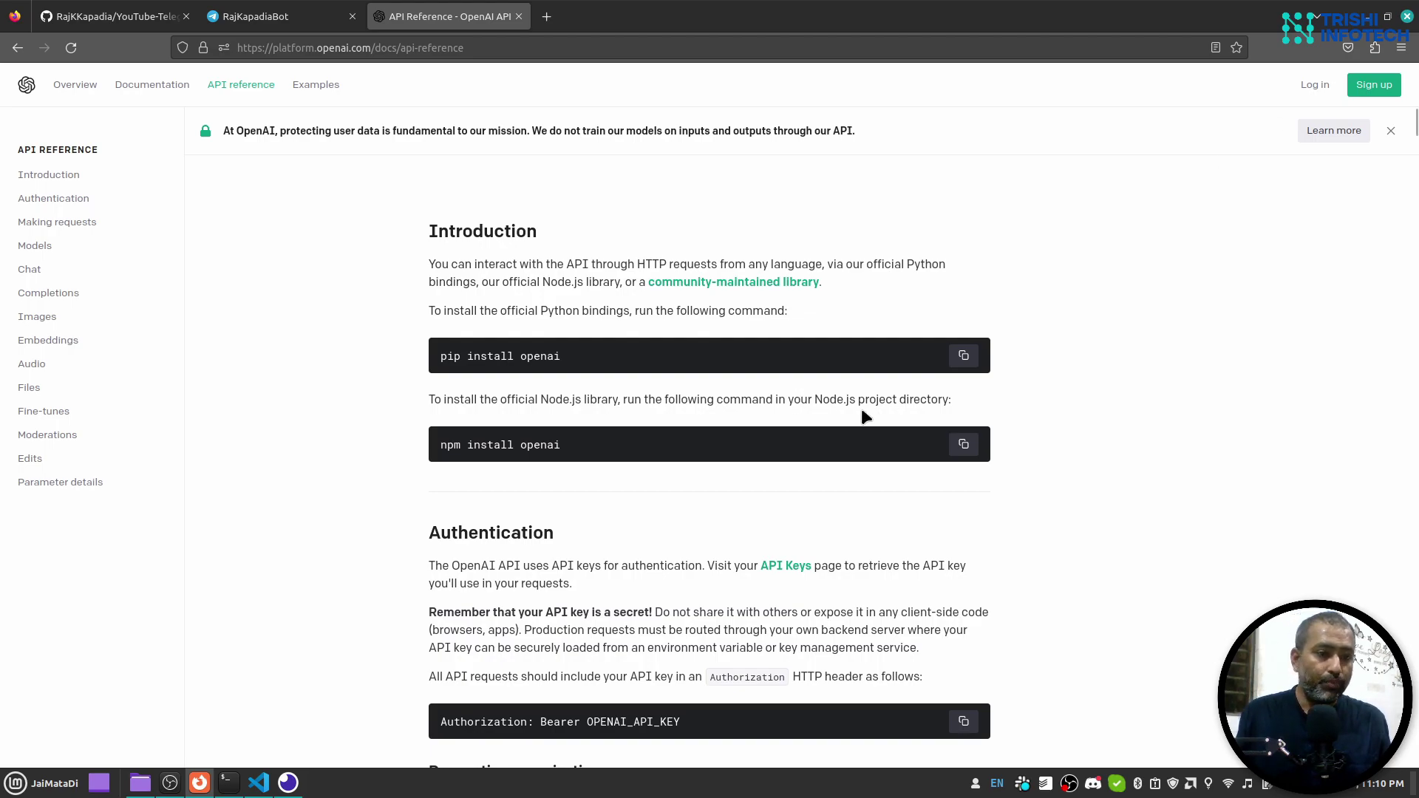
pyautogui.click(67, 368)
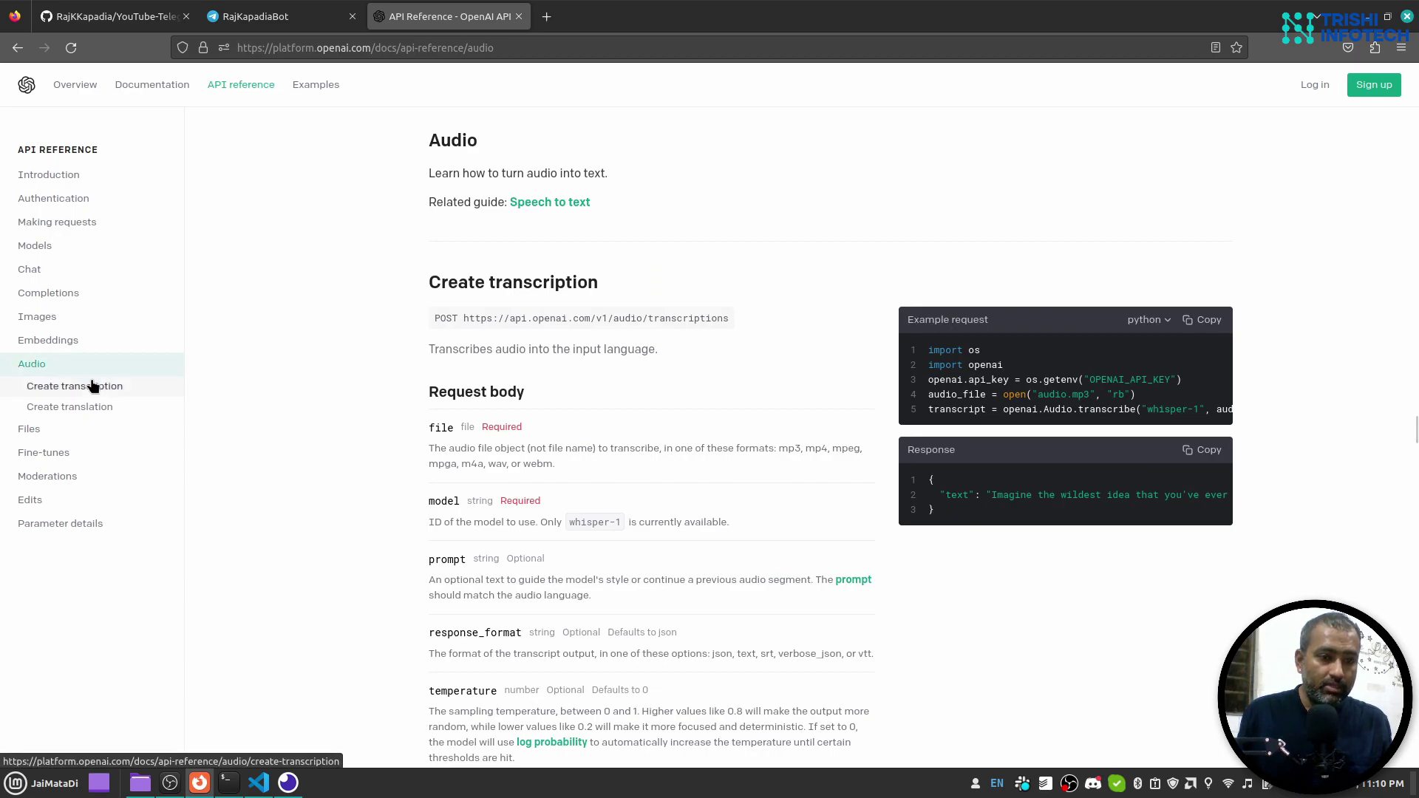
pyautogui.click(92, 386)
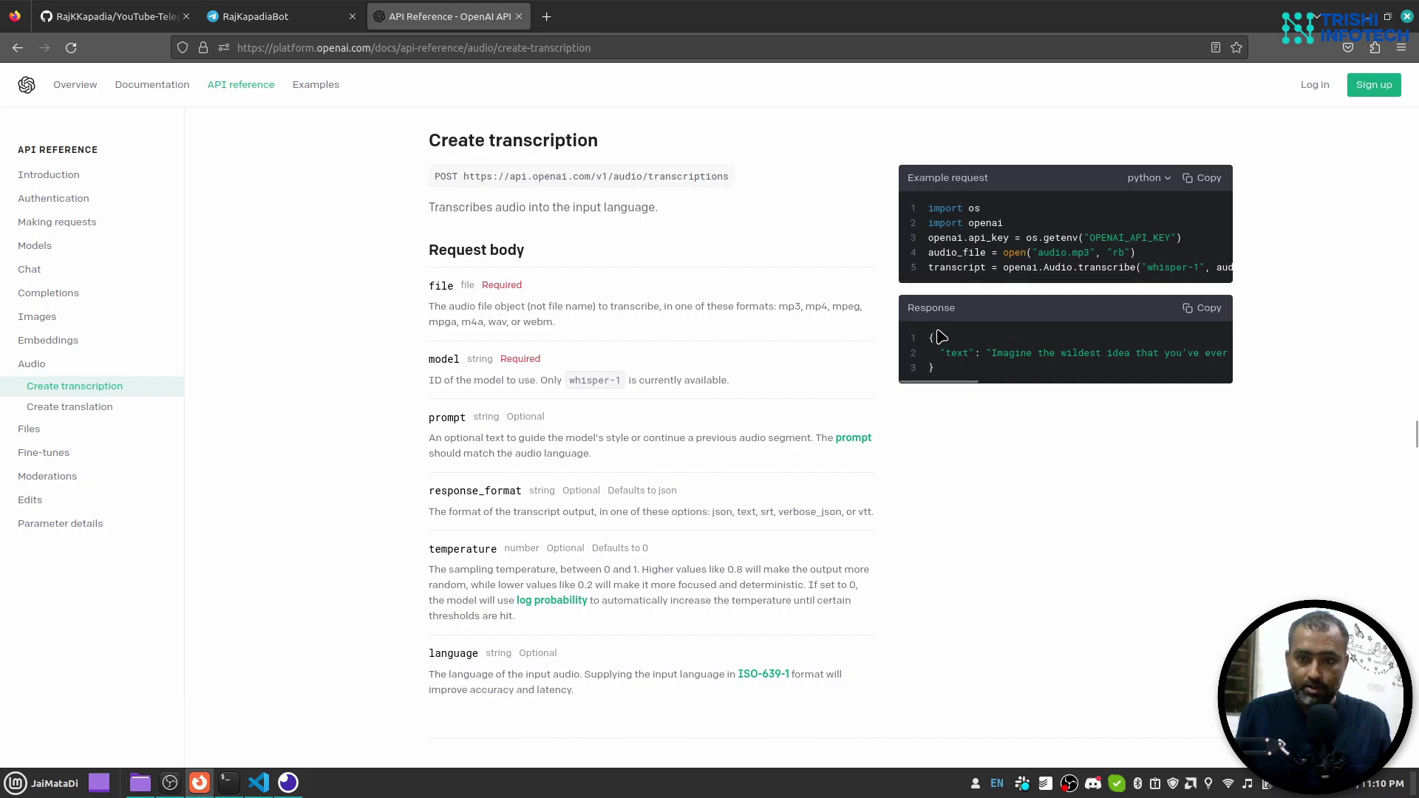
# Highlight the example response's text field value, then return to app.py in the editor.
pyautogui.moveTo(930, 330); pyautogui.dragTo(944, 380)
pyautogui.click(946, 368)
pyautogui.click(951, 356)
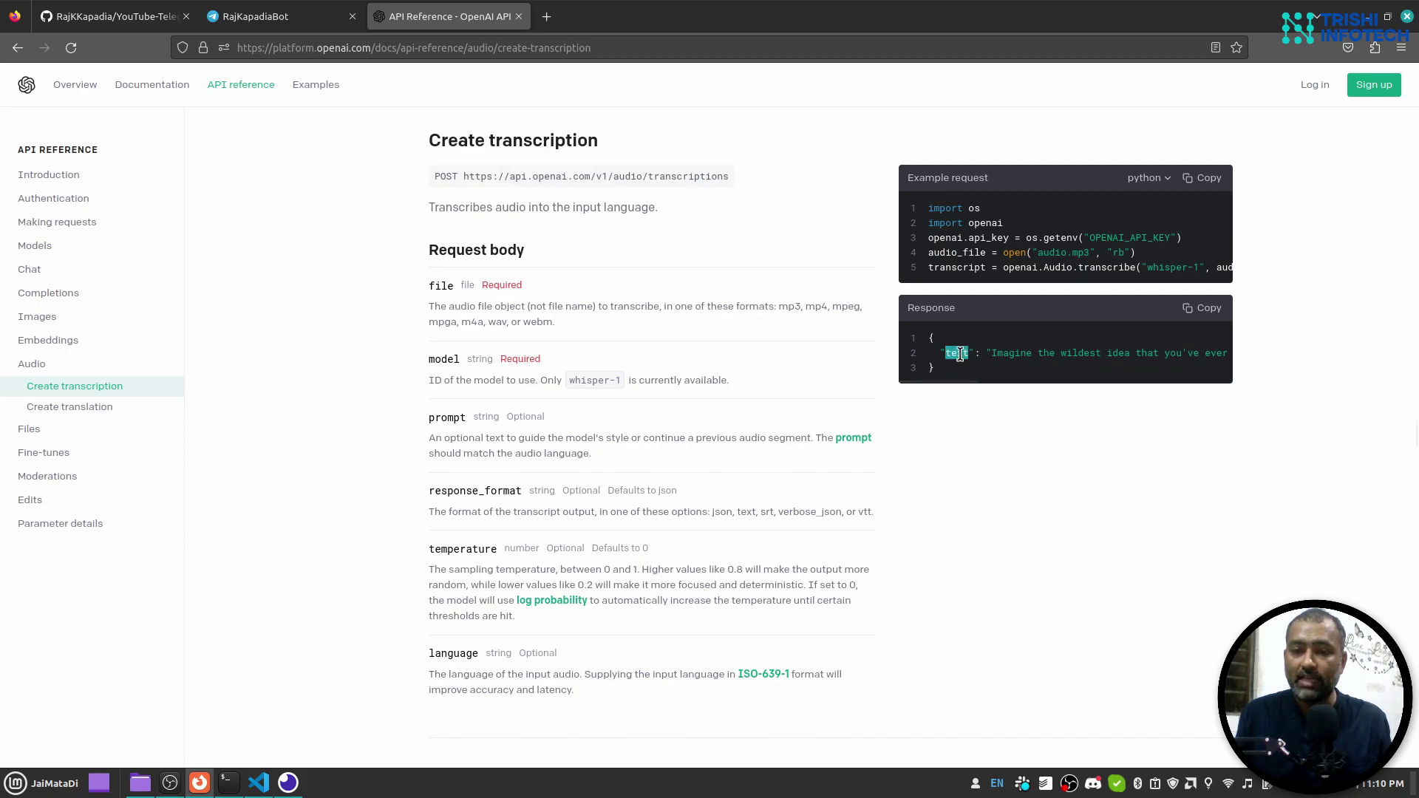
pyautogui.moveTo(992, 353); pyautogui.dragTo(1186, 372)
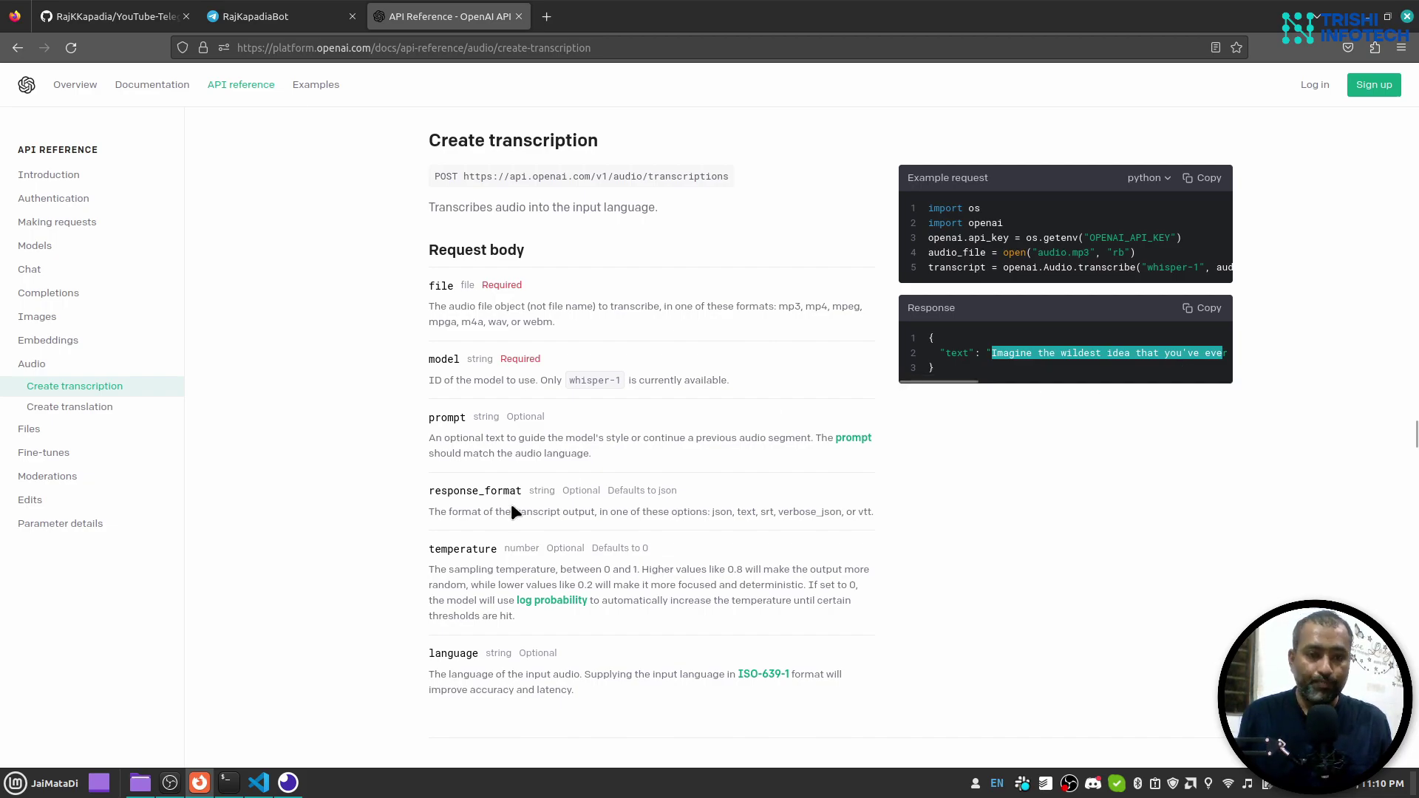
pyautogui.click(254, 783)
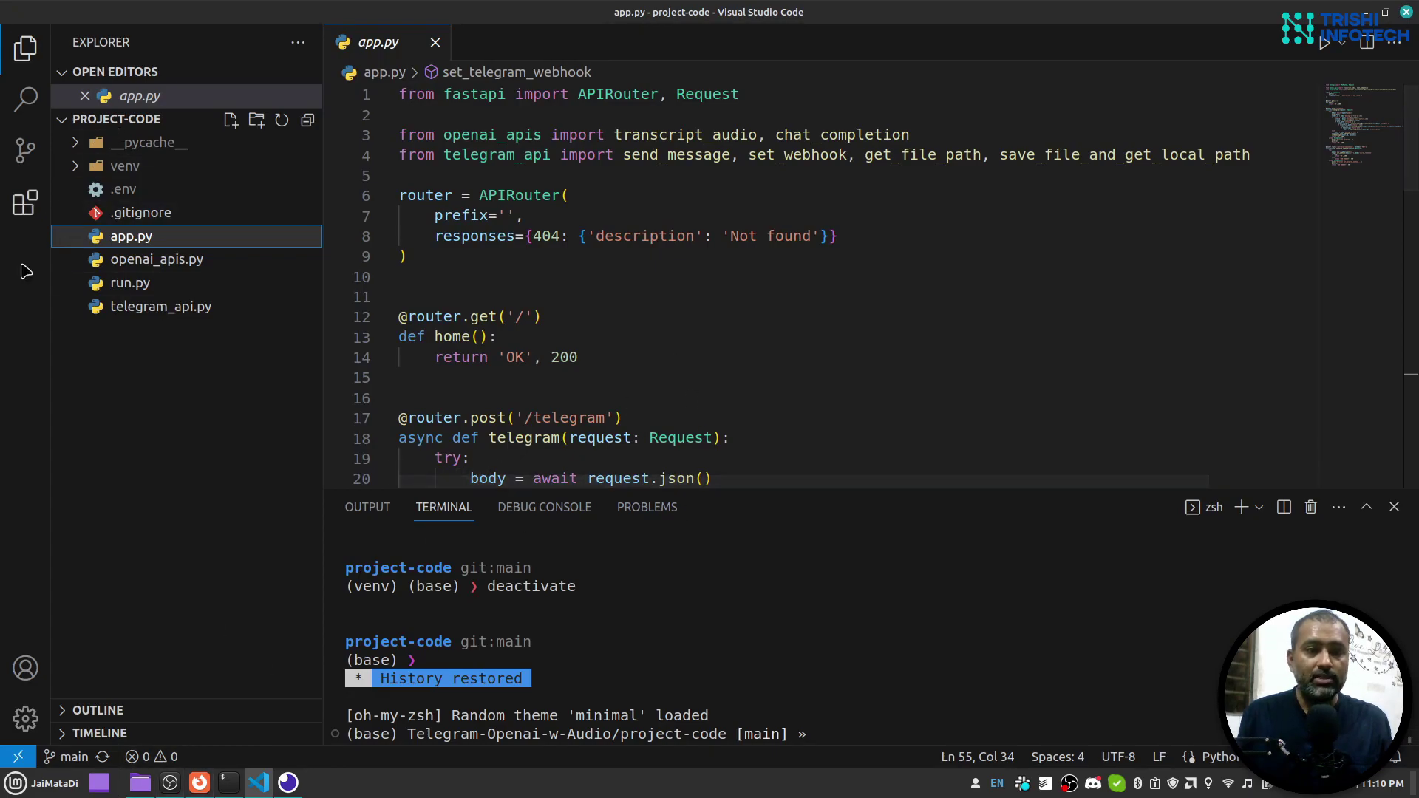
# Clear the terminal and activate the project's virtual environment with source venv/bin/activate.
pyautogui.click(772, 666)
pyautogui.write('clear')
pyautogui.press('Return')
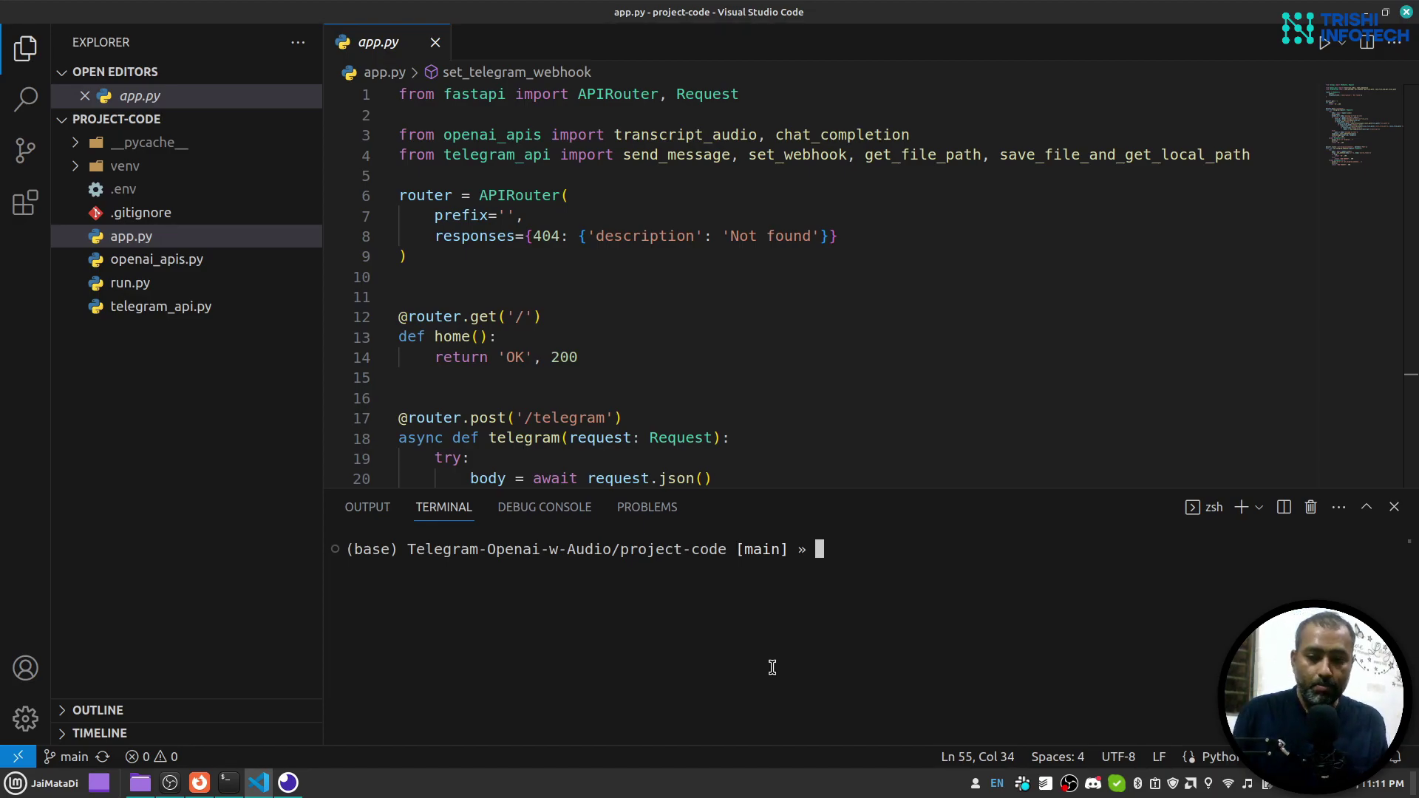
pyautogui.write('source venv/bin/activate')
pyautogui.press('Return')
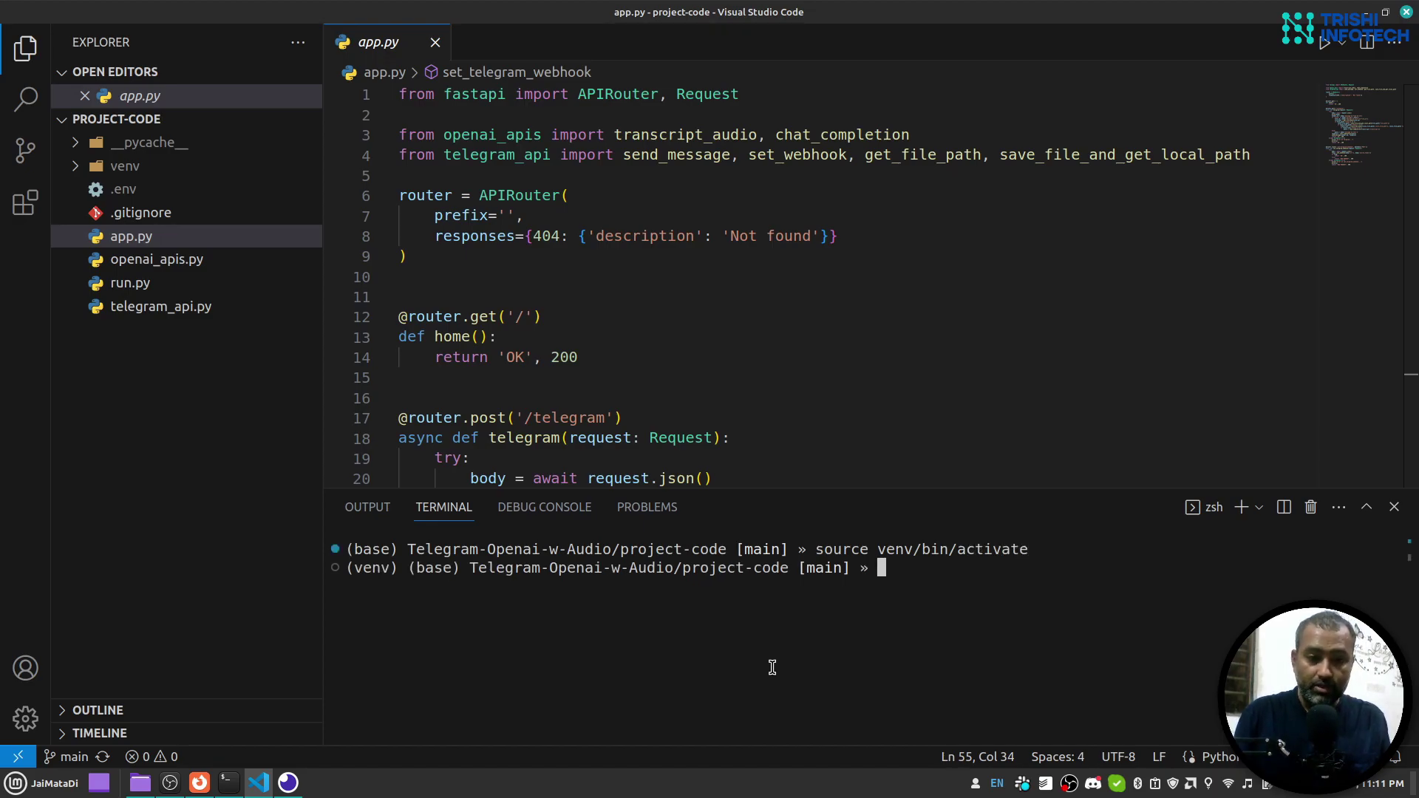
pyautogui.write('pip freeze')
# Write installed packages to requirements.txt with pip freeze.
pyautogui.press('BackSpace')
pyautogui.write('ee')
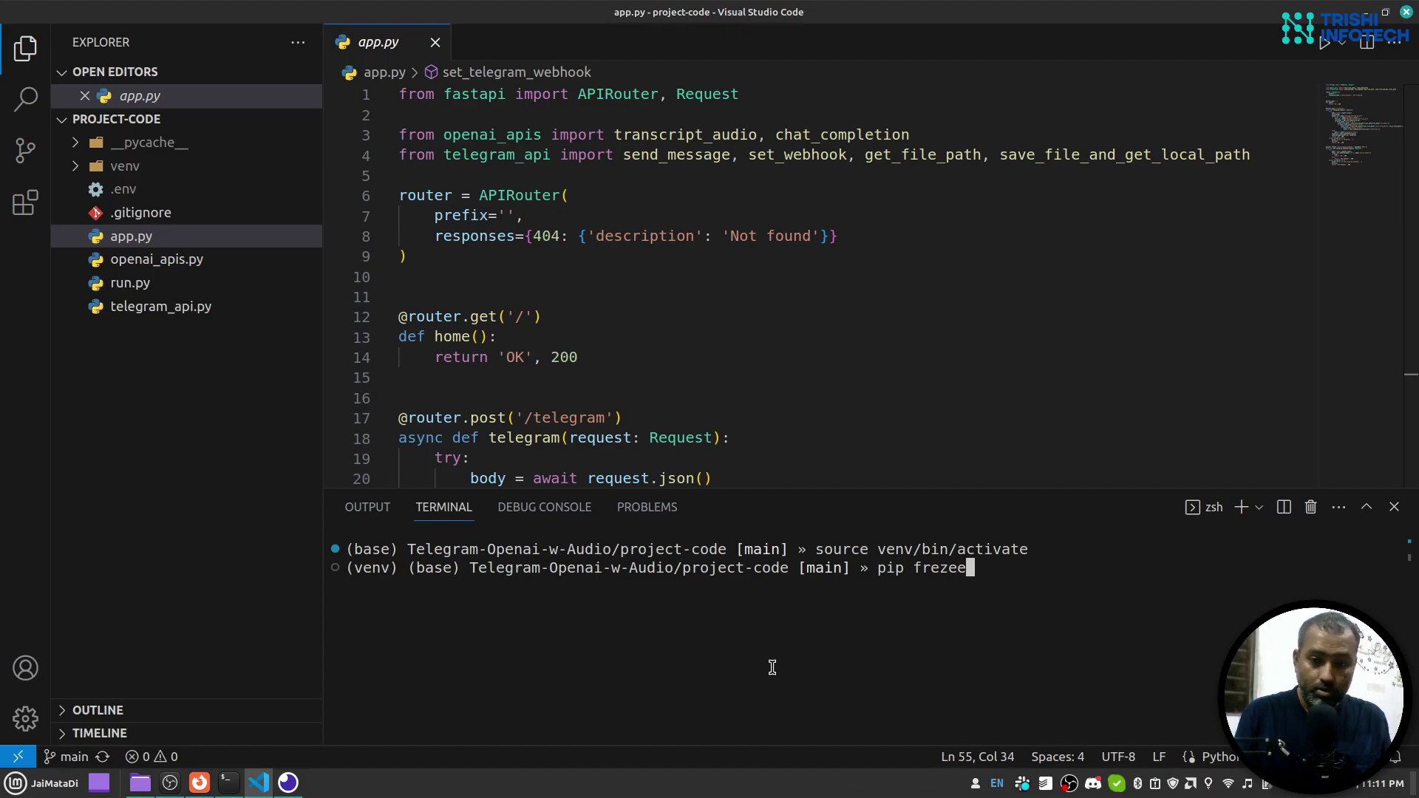
pyautogui.press('BackSpace')
pyautogui.press('BackSpace')
pyautogui.press('BackSpace')
pyautogui.write('eze ')
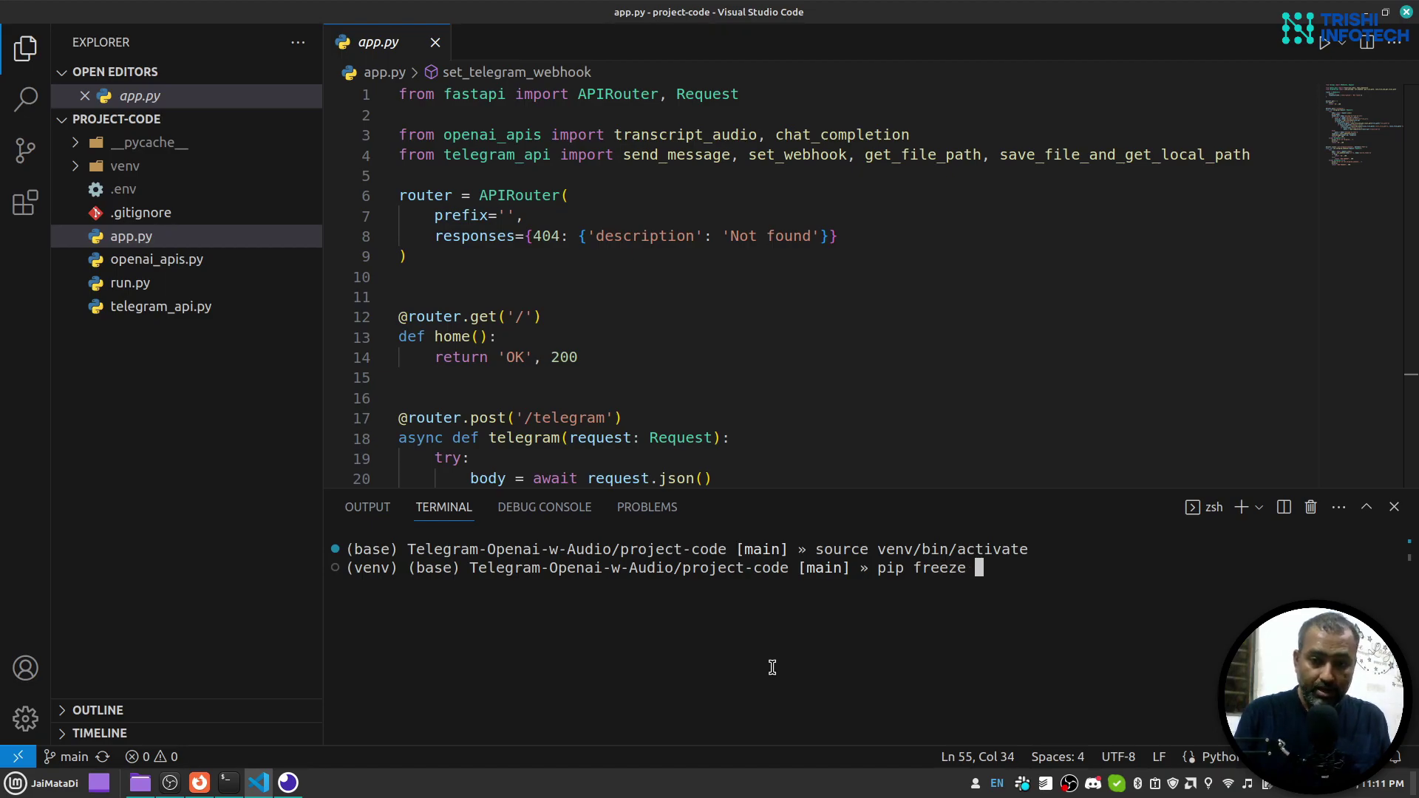
pyautogui.write('> ')
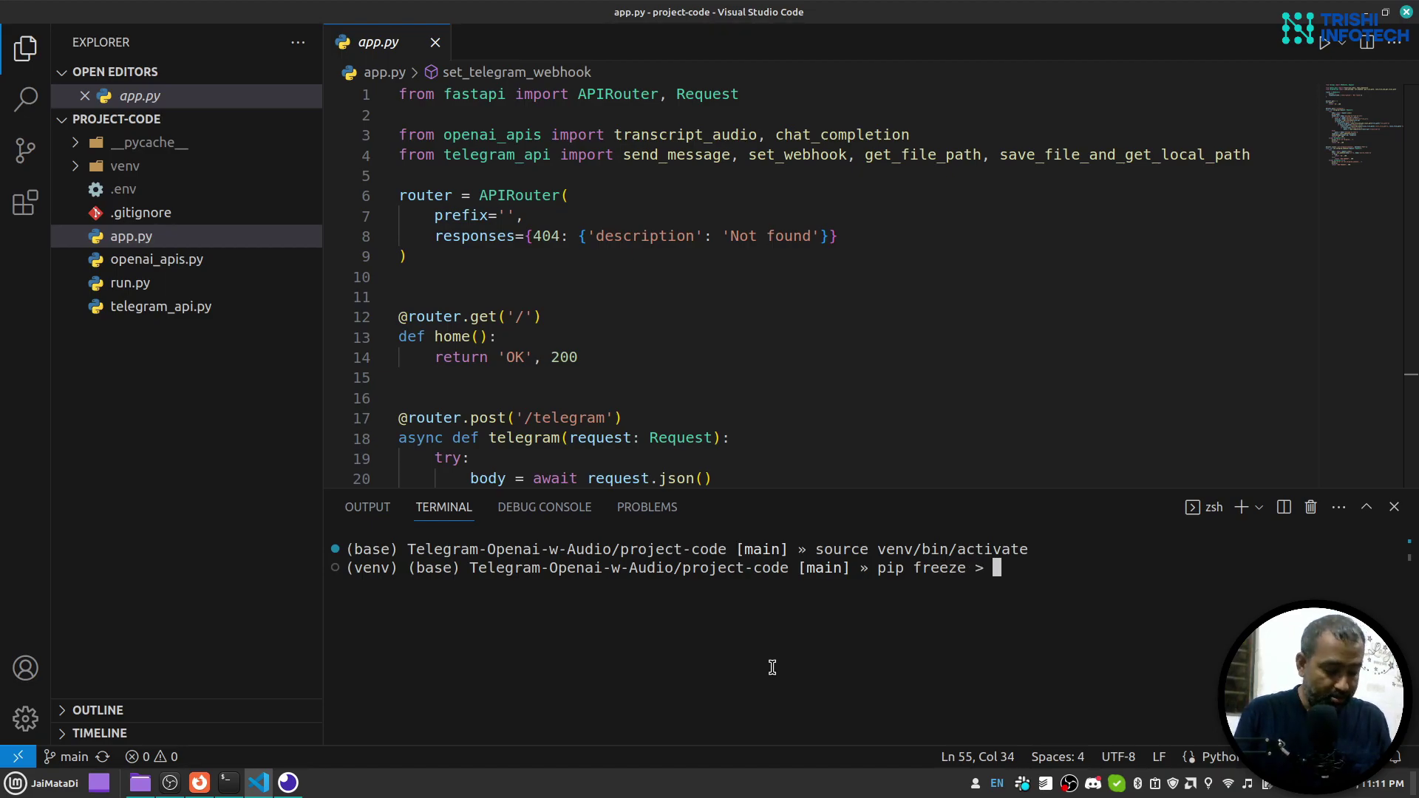
pyautogui.write('requirements.txt')
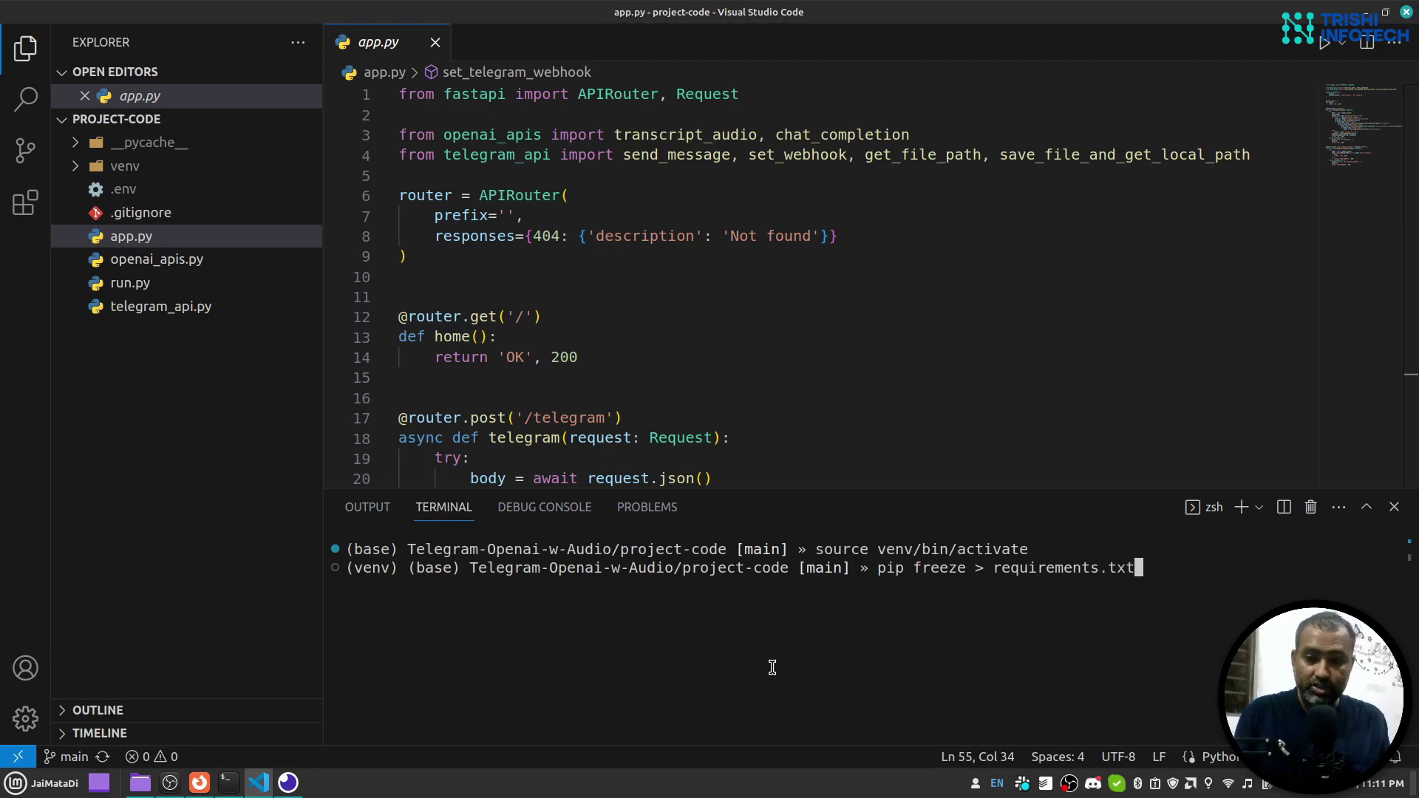
pyautogui.press('Return')
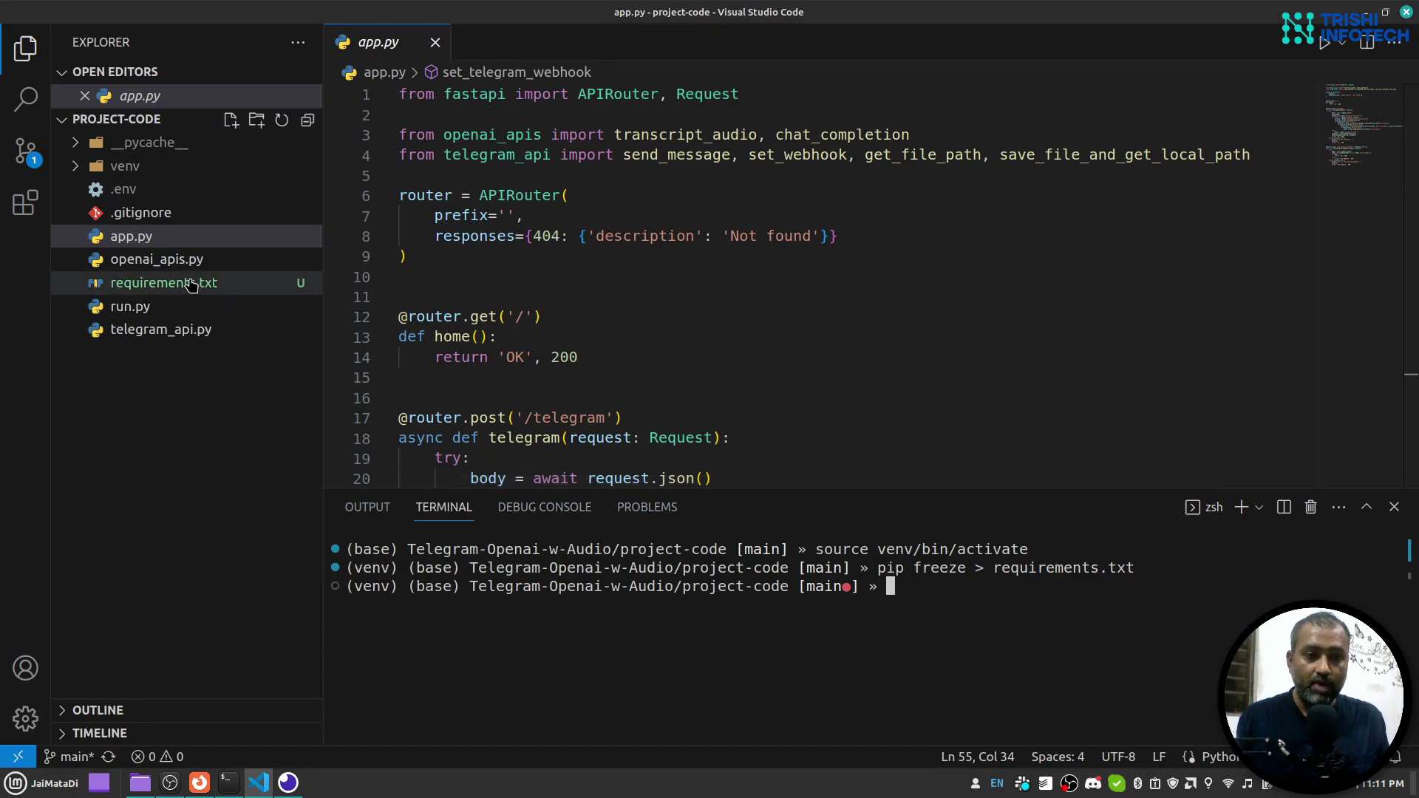
# Glance at the GitHub repository page, then return to the editor and clear the terminal.
pyautogui.click(202, 784)
pyautogui.click(111, 16)
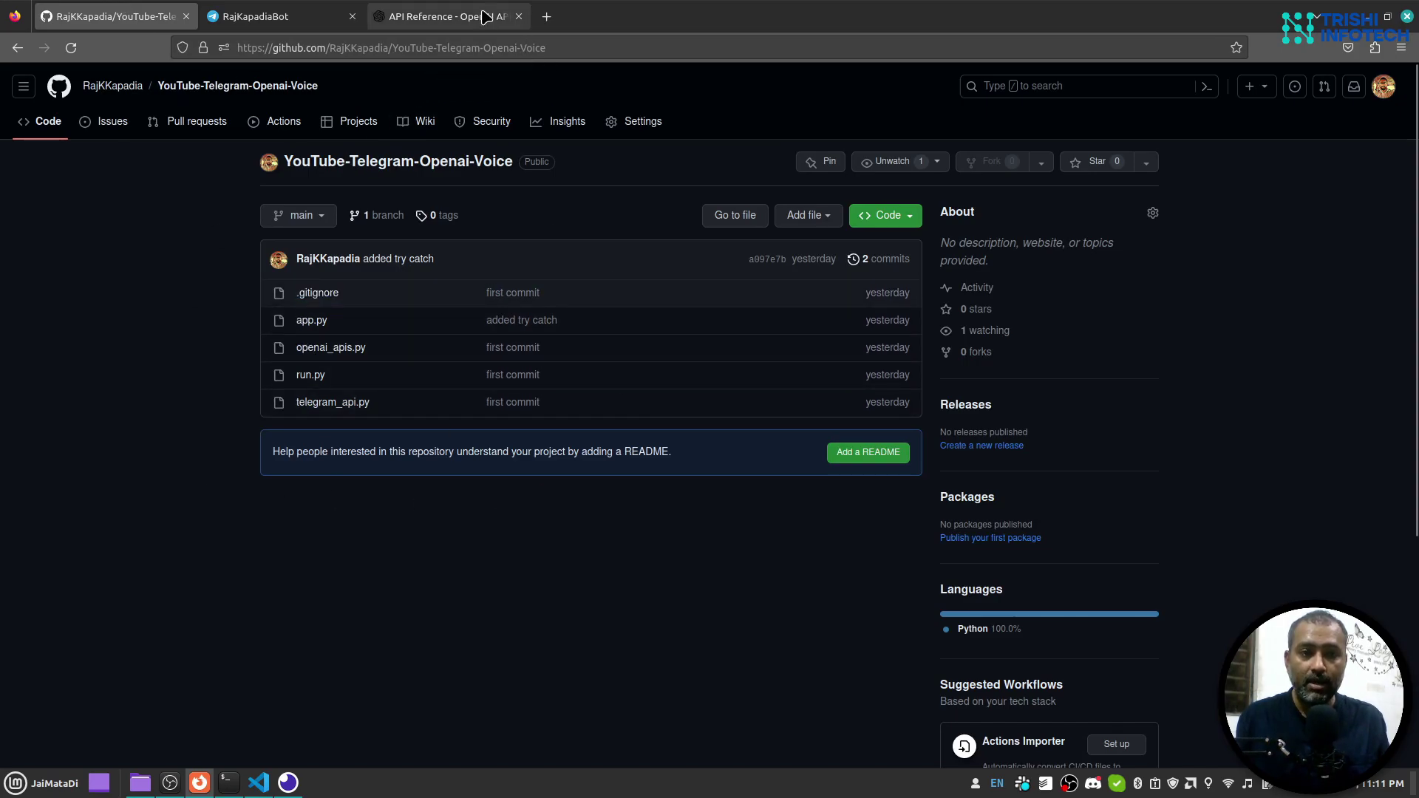
pyautogui.click(257, 783)
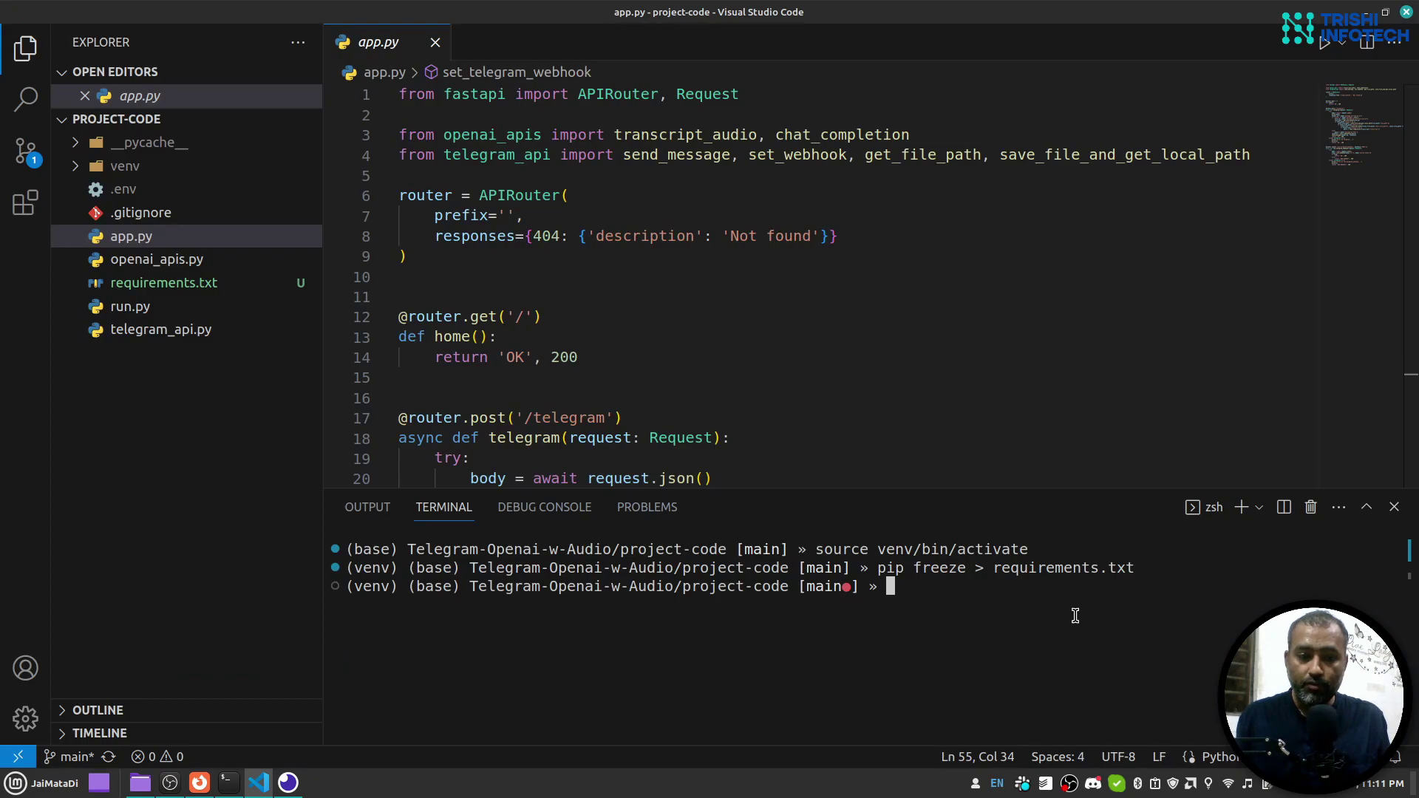
pyautogui.write('clear')
pyautogui.press('Return')
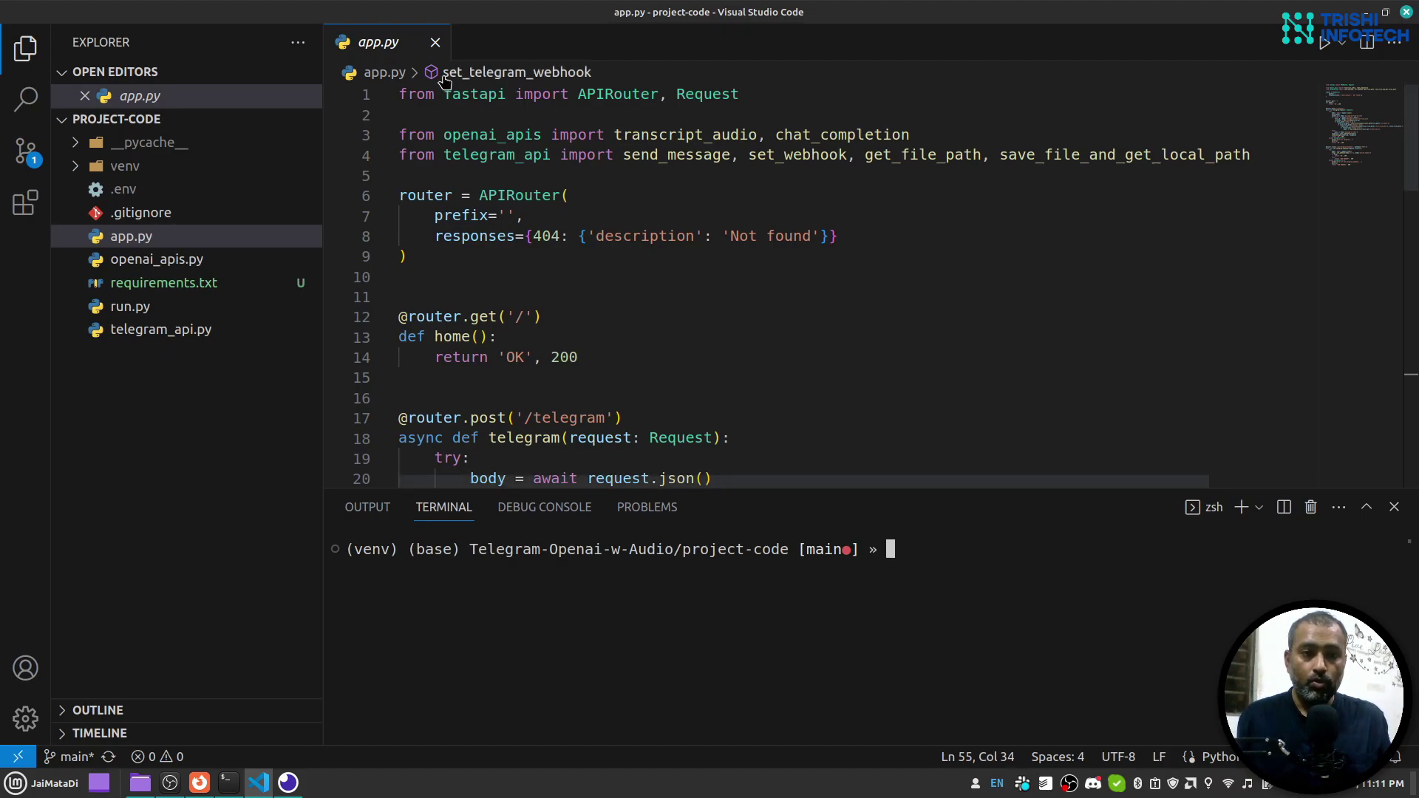
# Hide the terminal, check run.py, then review app.py and select the set_telegram_webhook route handler.
pyautogui.click(435, 43)
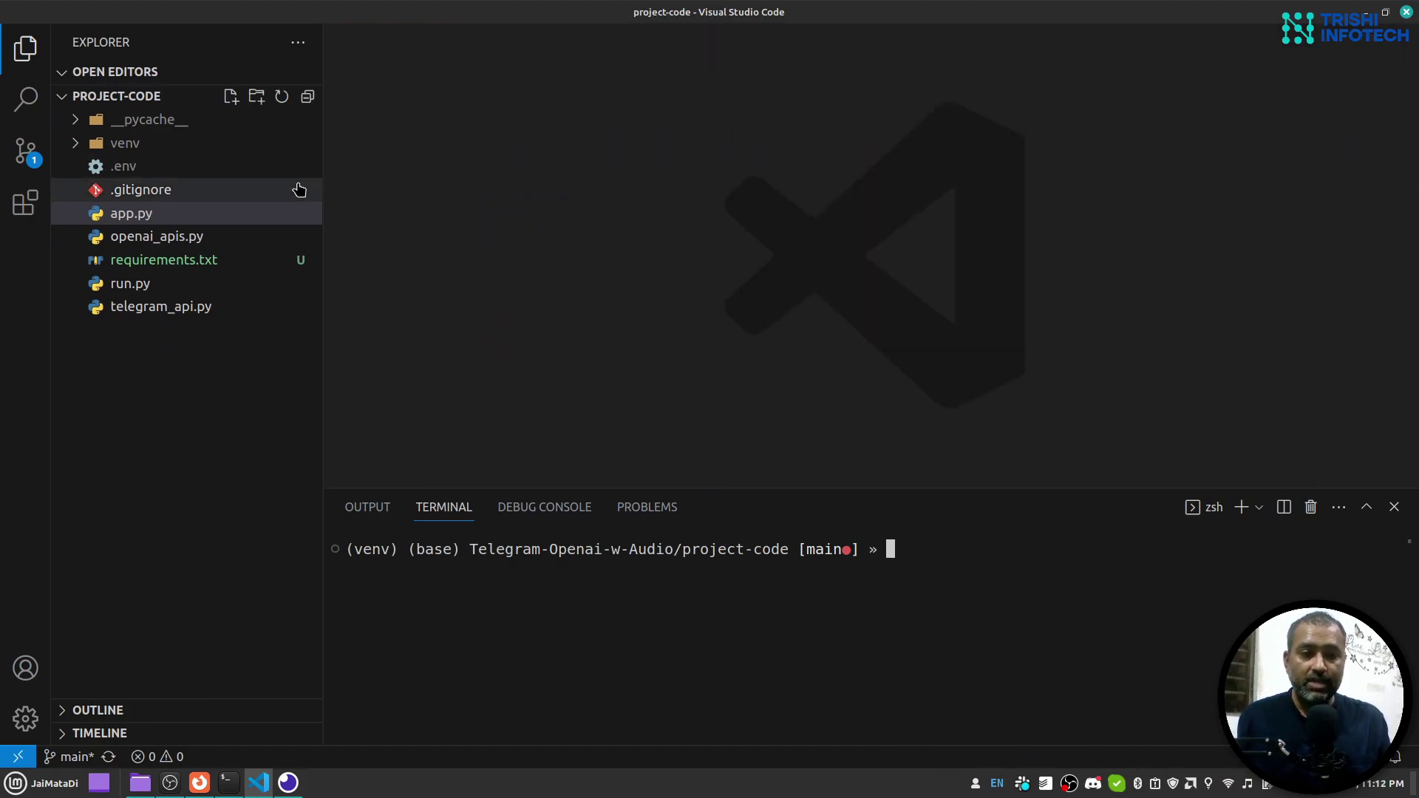
pyautogui.hotkey('ctrl', 'j')
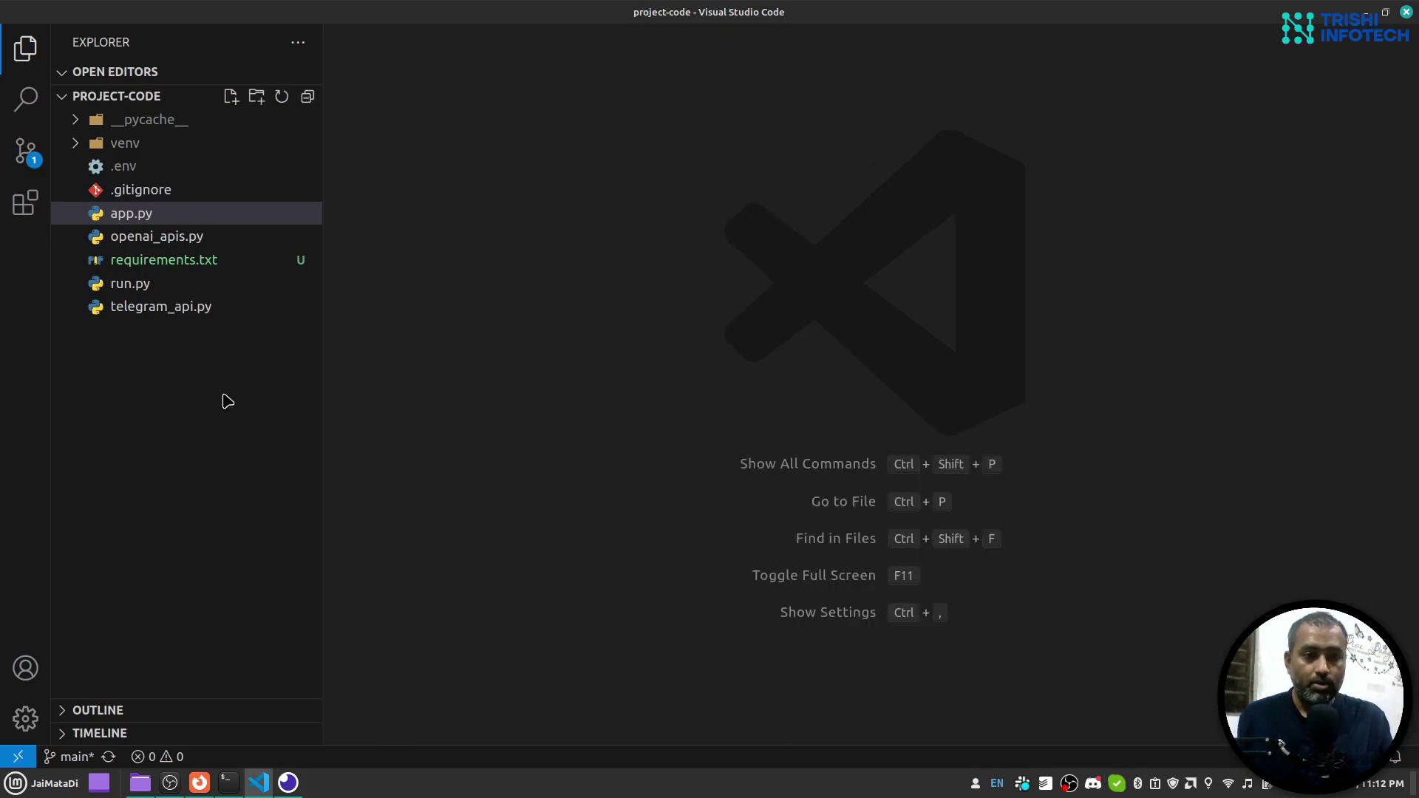
pyautogui.click(133, 285)
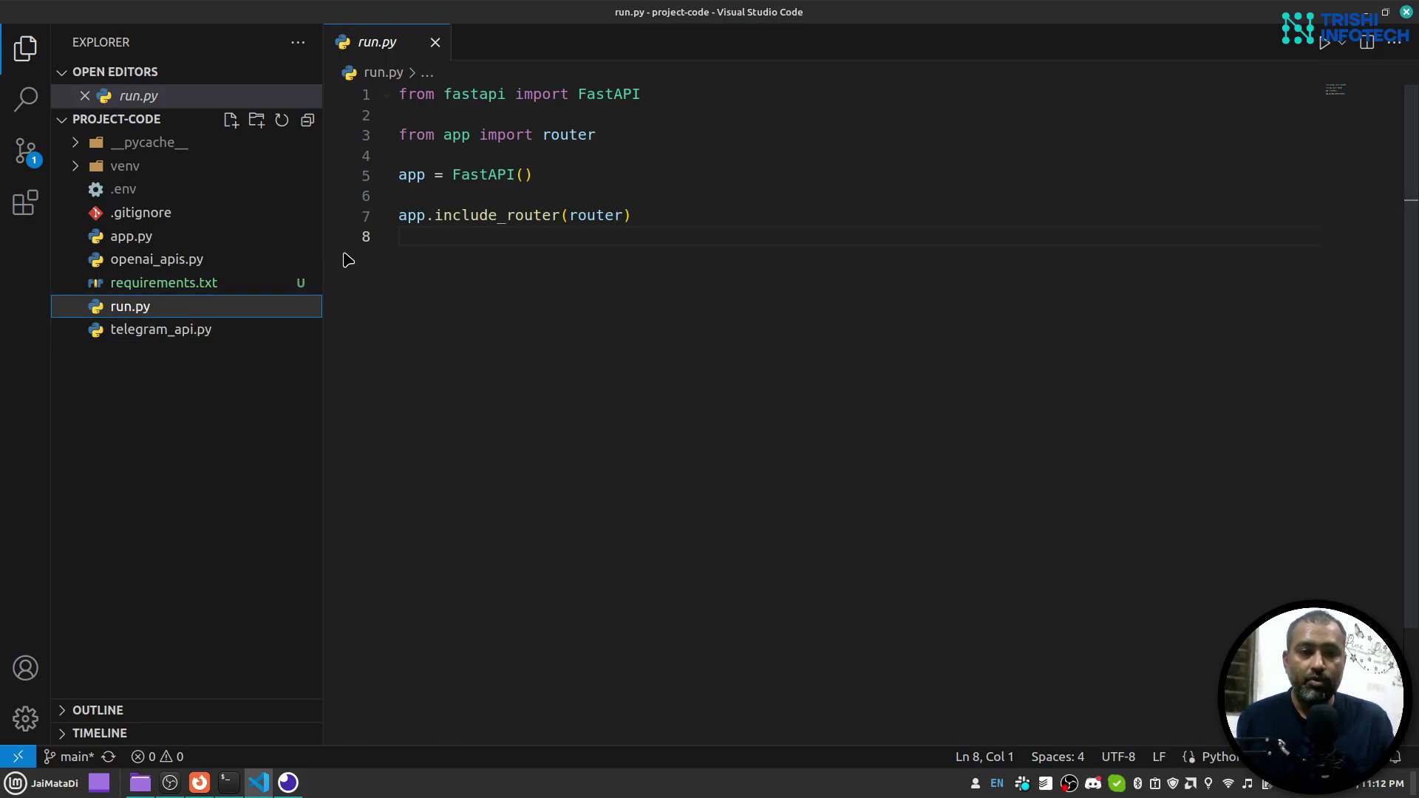
pyautogui.click(163, 245)
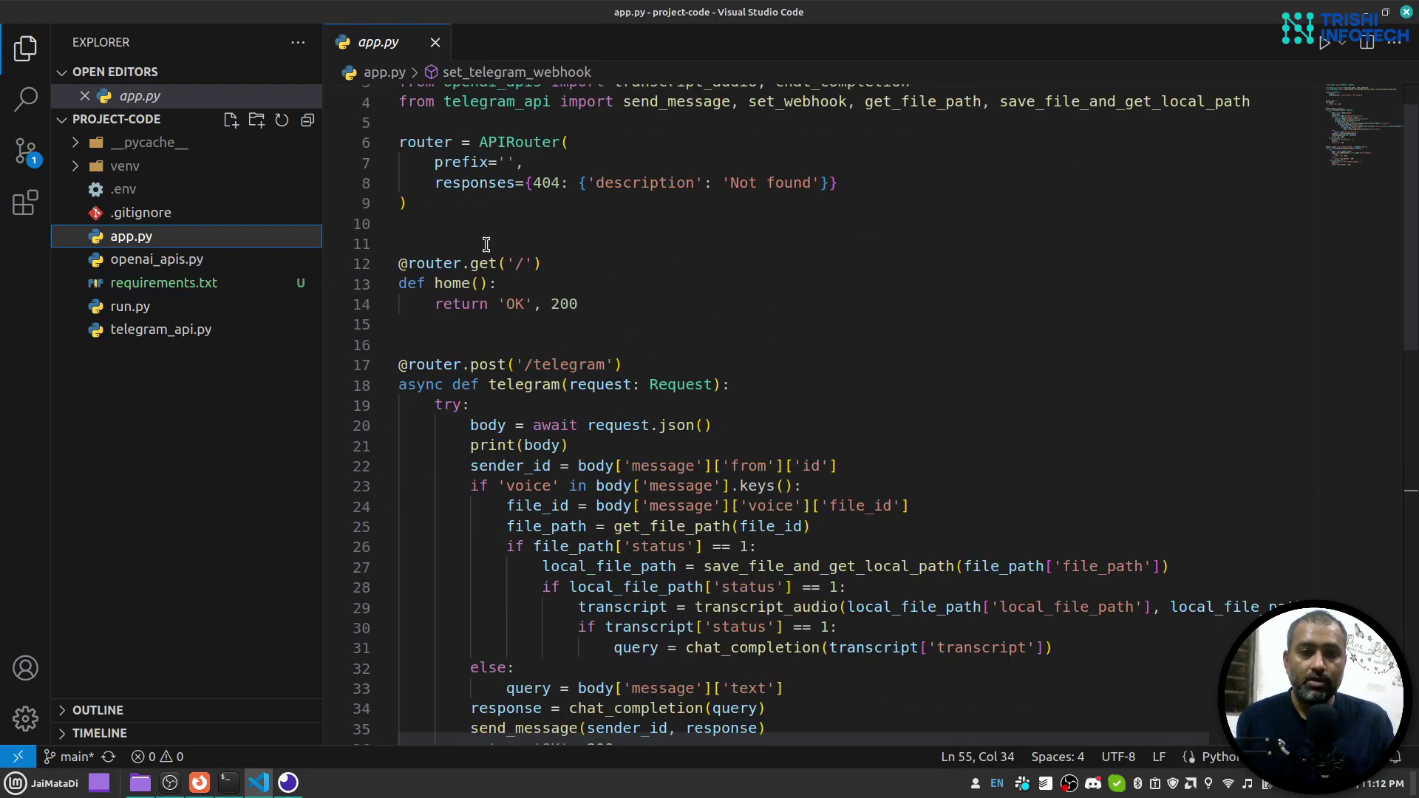
pyautogui.scroll(-3, 641, 363)
pyautogui.scroll(-2, 644, 364)
pyautogui.scroll(4, 645, 363)
pyautogui.scroll(1, 648, 365)
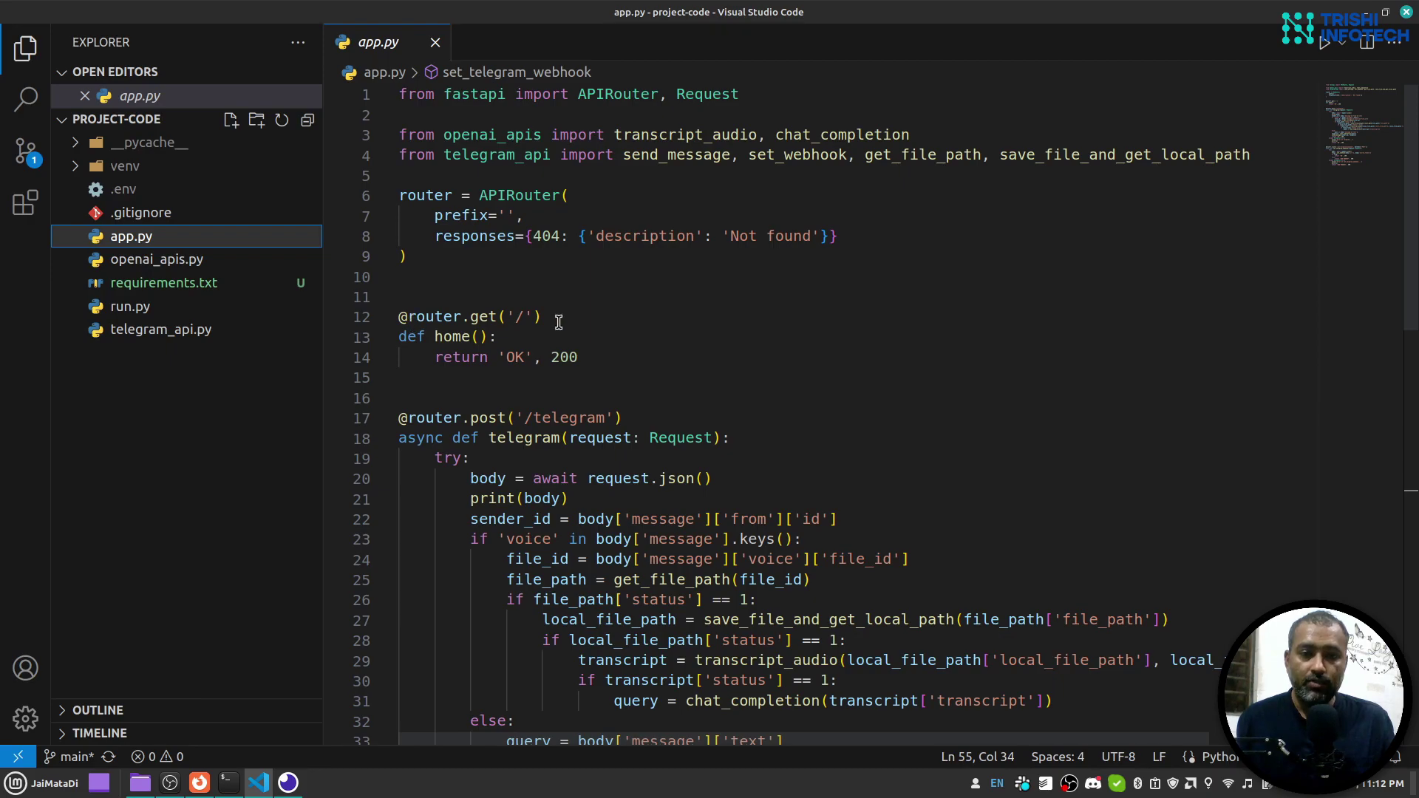
pyautogui.scroll(-1, 559, 367)
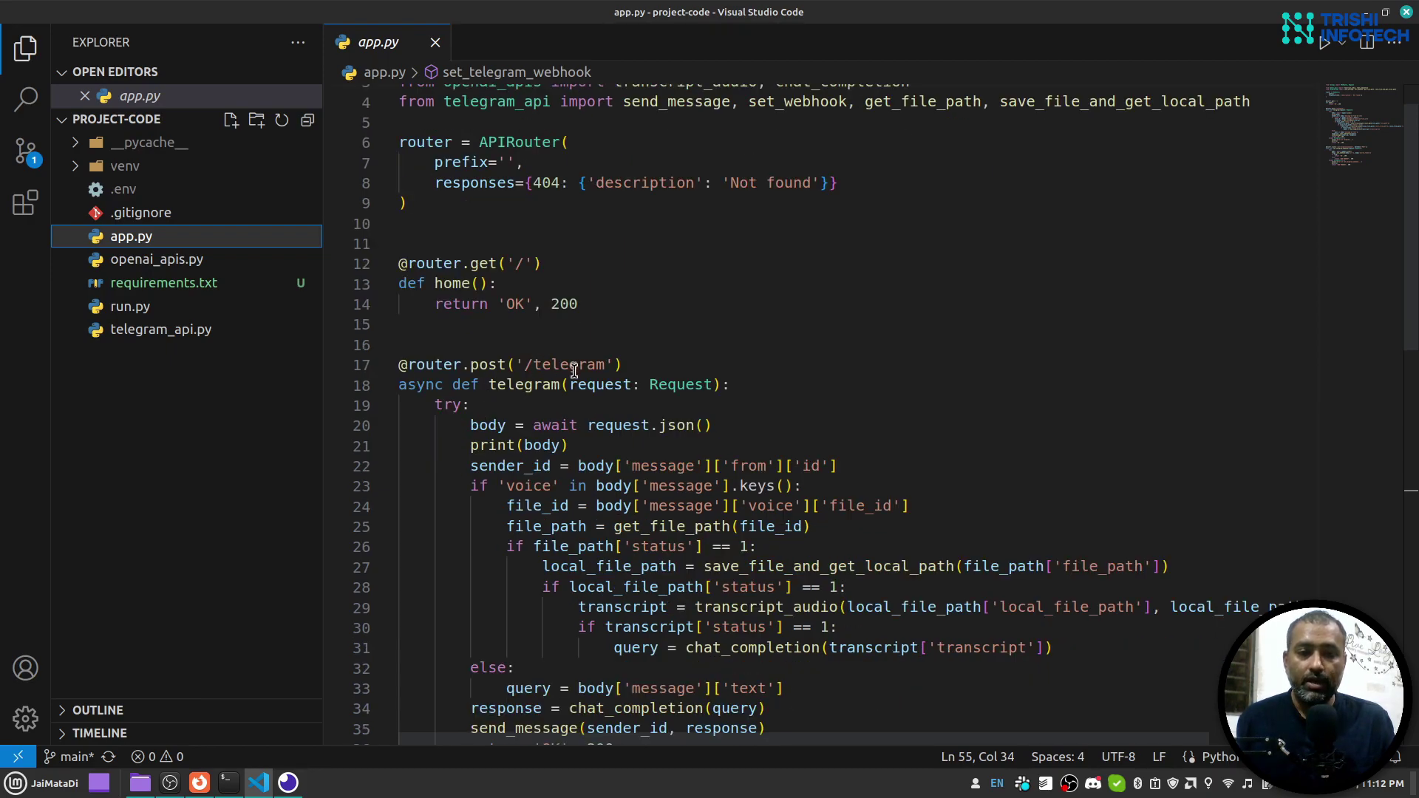
pyautogui.scroll(-2, 575, 372)
pyautogui.scroll(-5, 601, 338)
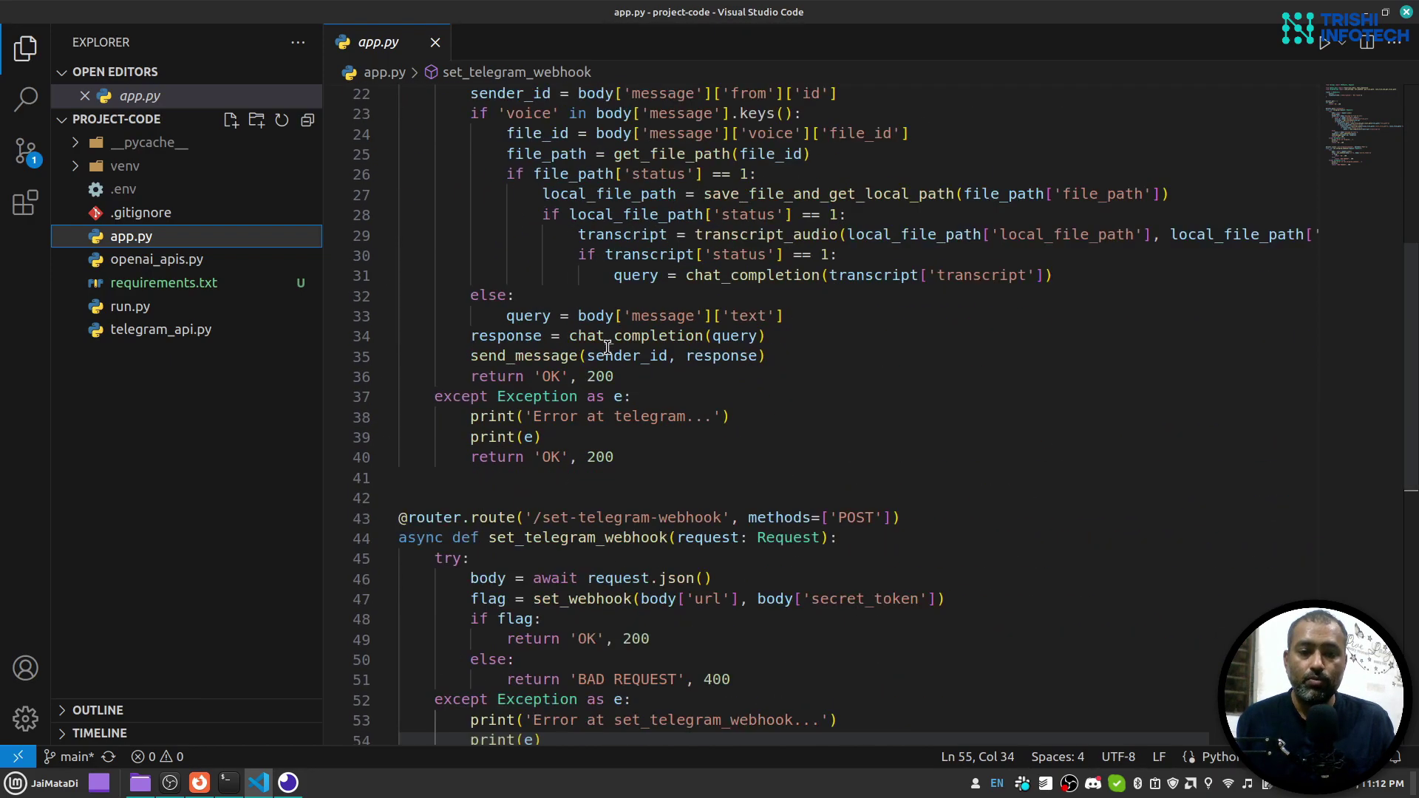
pyautogui.scroll(-4, 610, 351)
pyautogui.moveTo(402, 304); pyautogui.dragTo(765, 532)
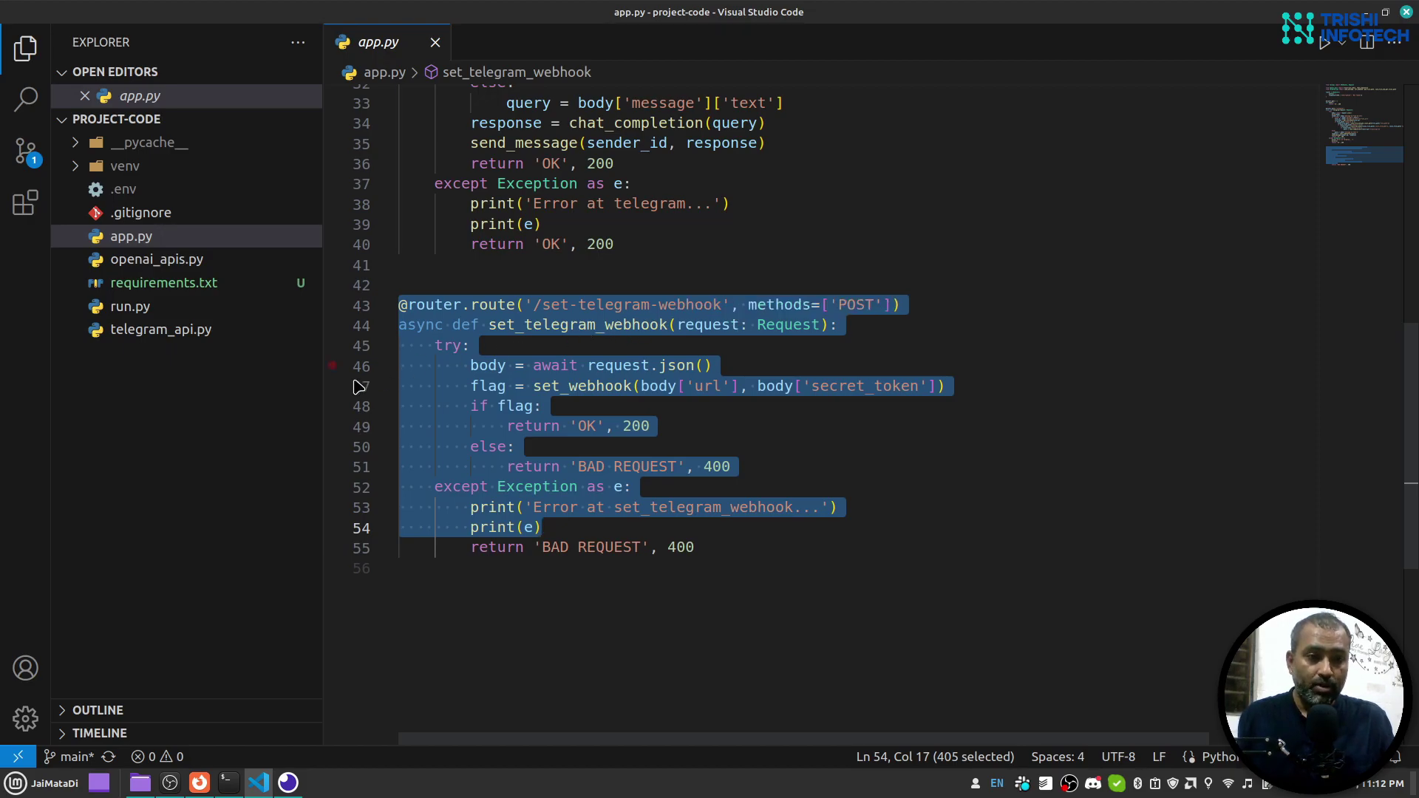
pyautogui.click(204, 263)
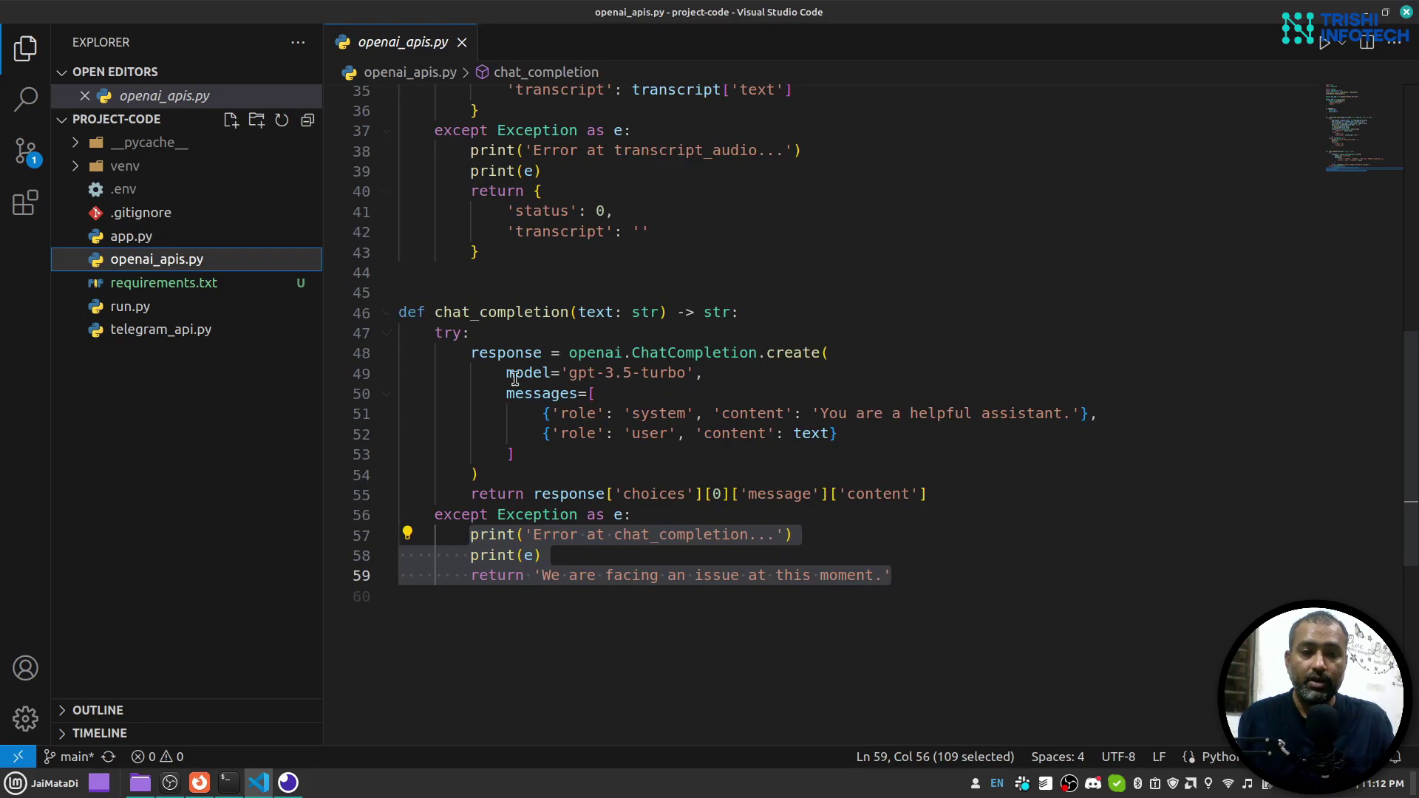
pyautogui.click(832, 577)
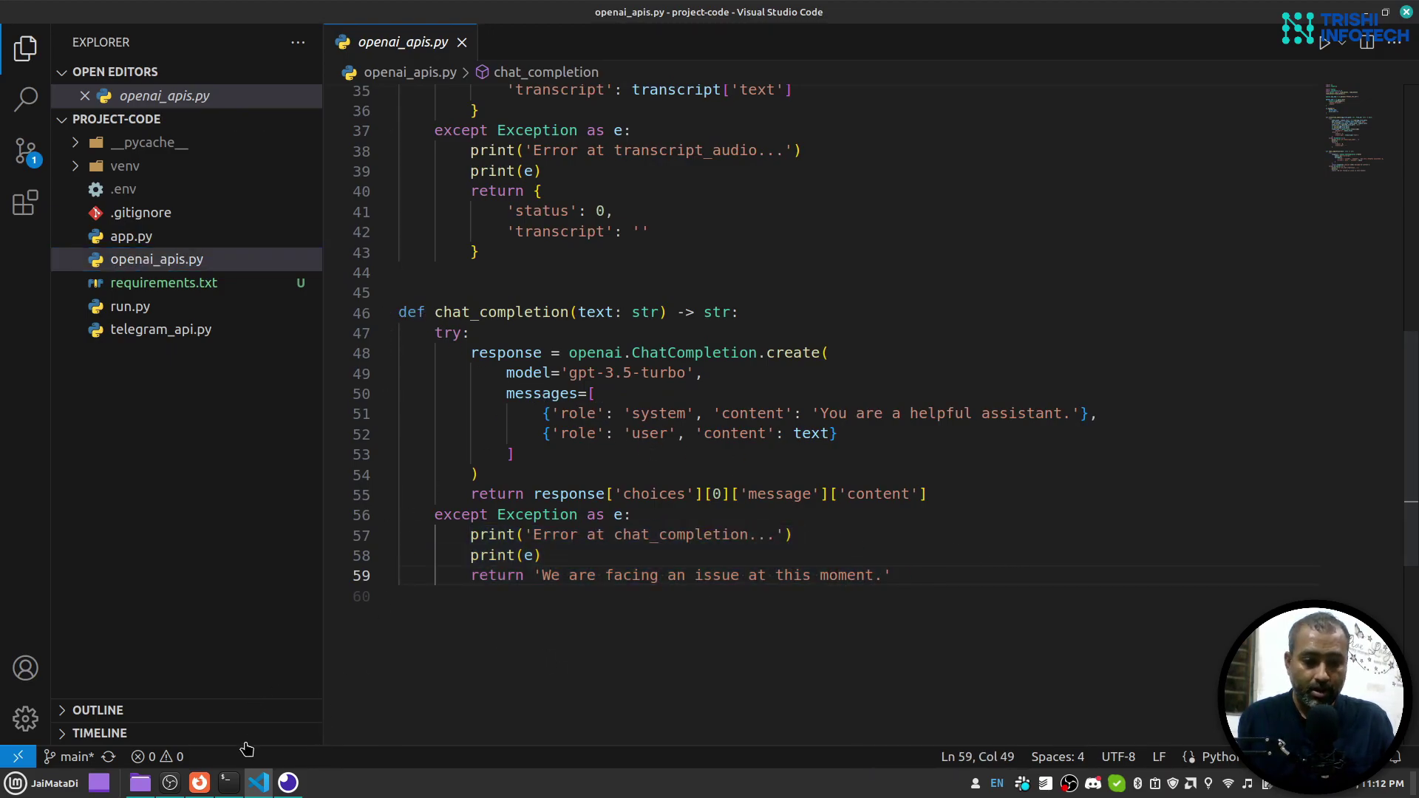
pyautogui.click(199, 783)
pyautogui.click(449, 16)
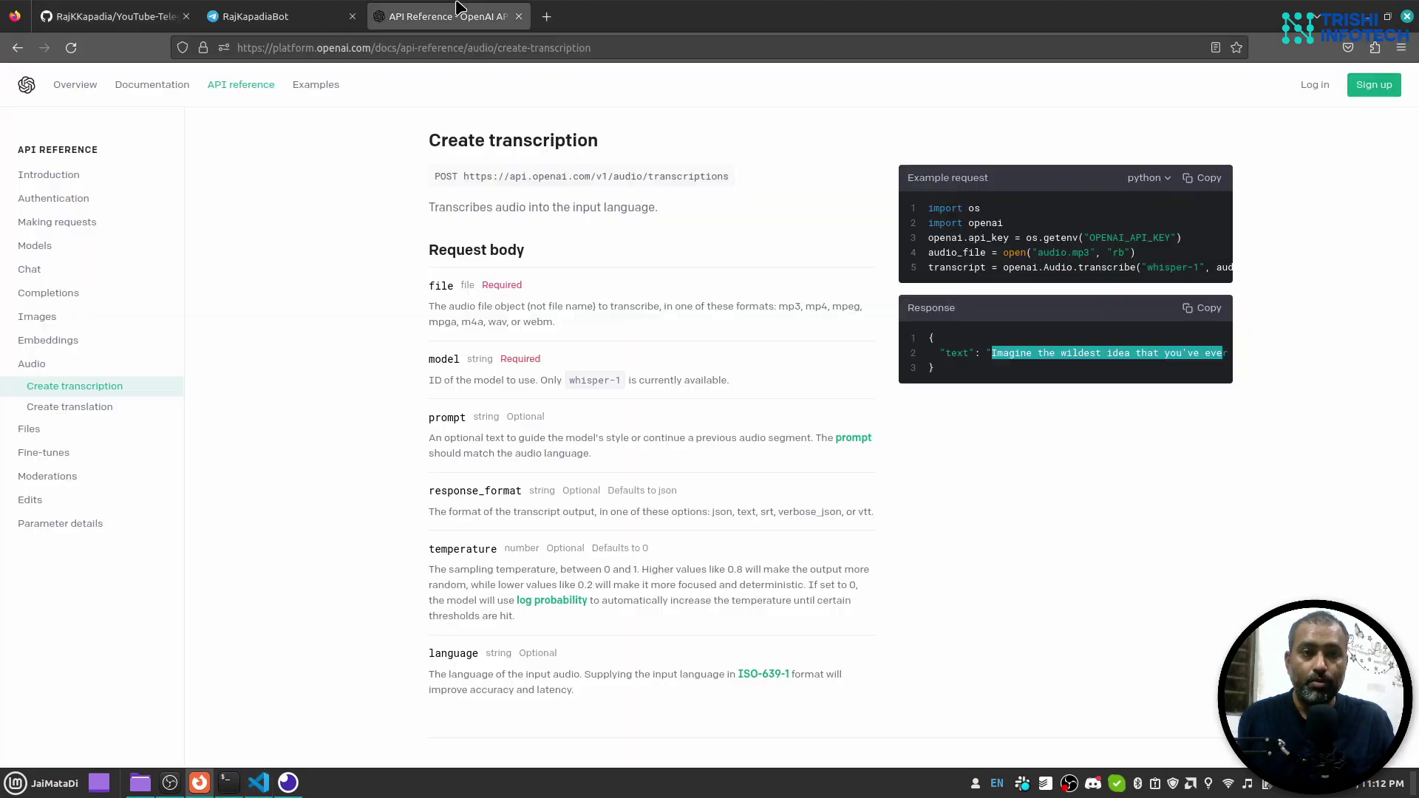
pyautogui.click(54, 270)
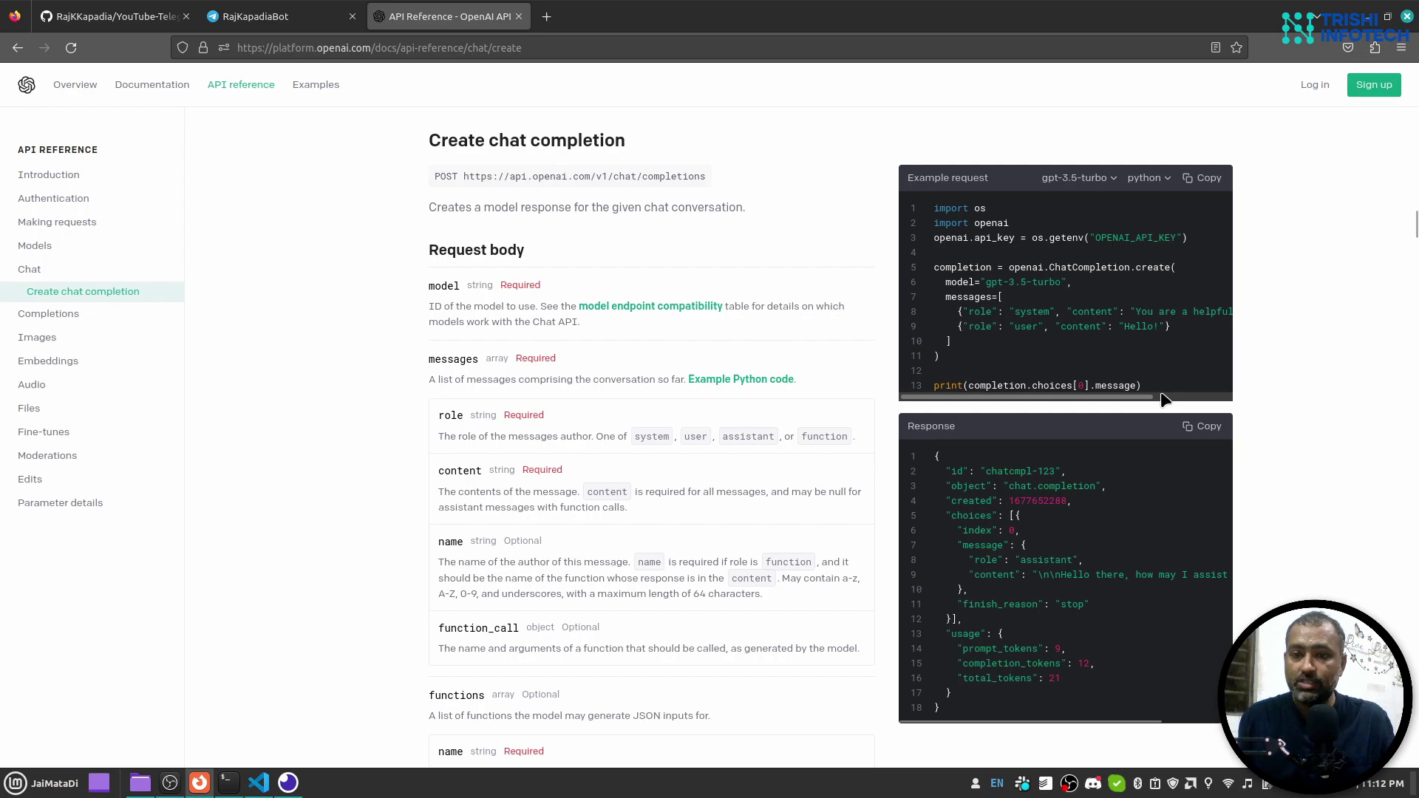
pyautogui.click(257, 783)
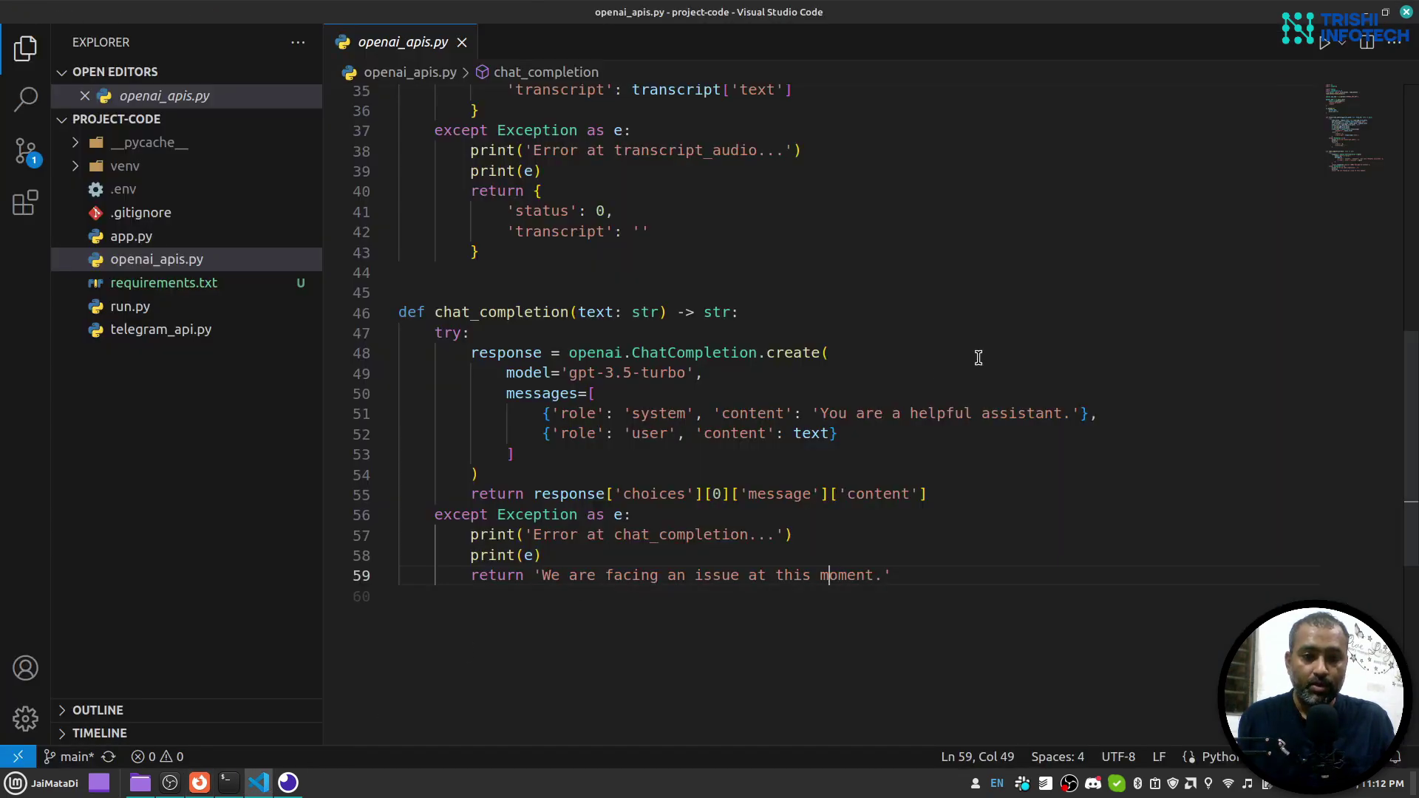
pyautogui.scroll(3, 979, 358)
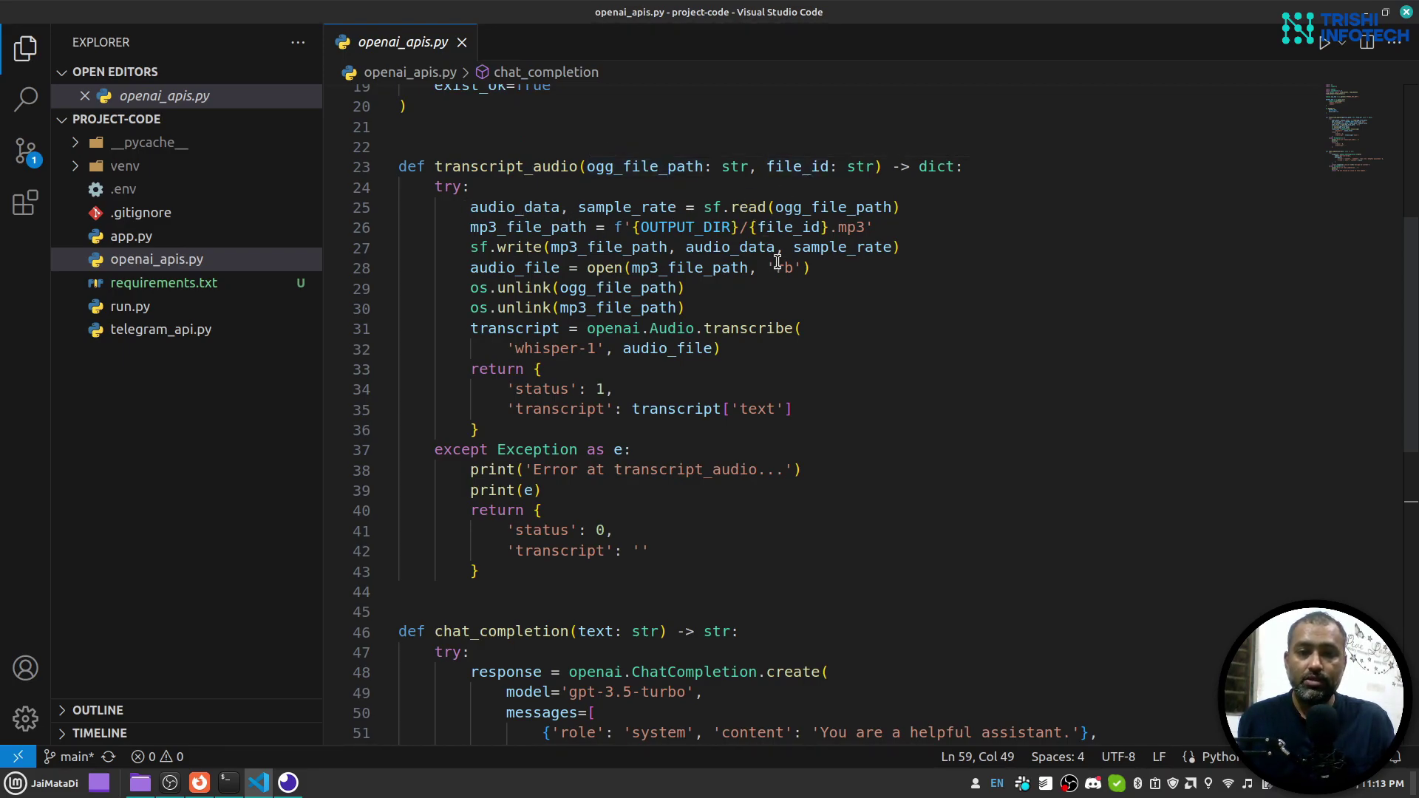
pyautogui.scroll(6, 779, 264)
pyautogui.scroll(-2, 984, 434)
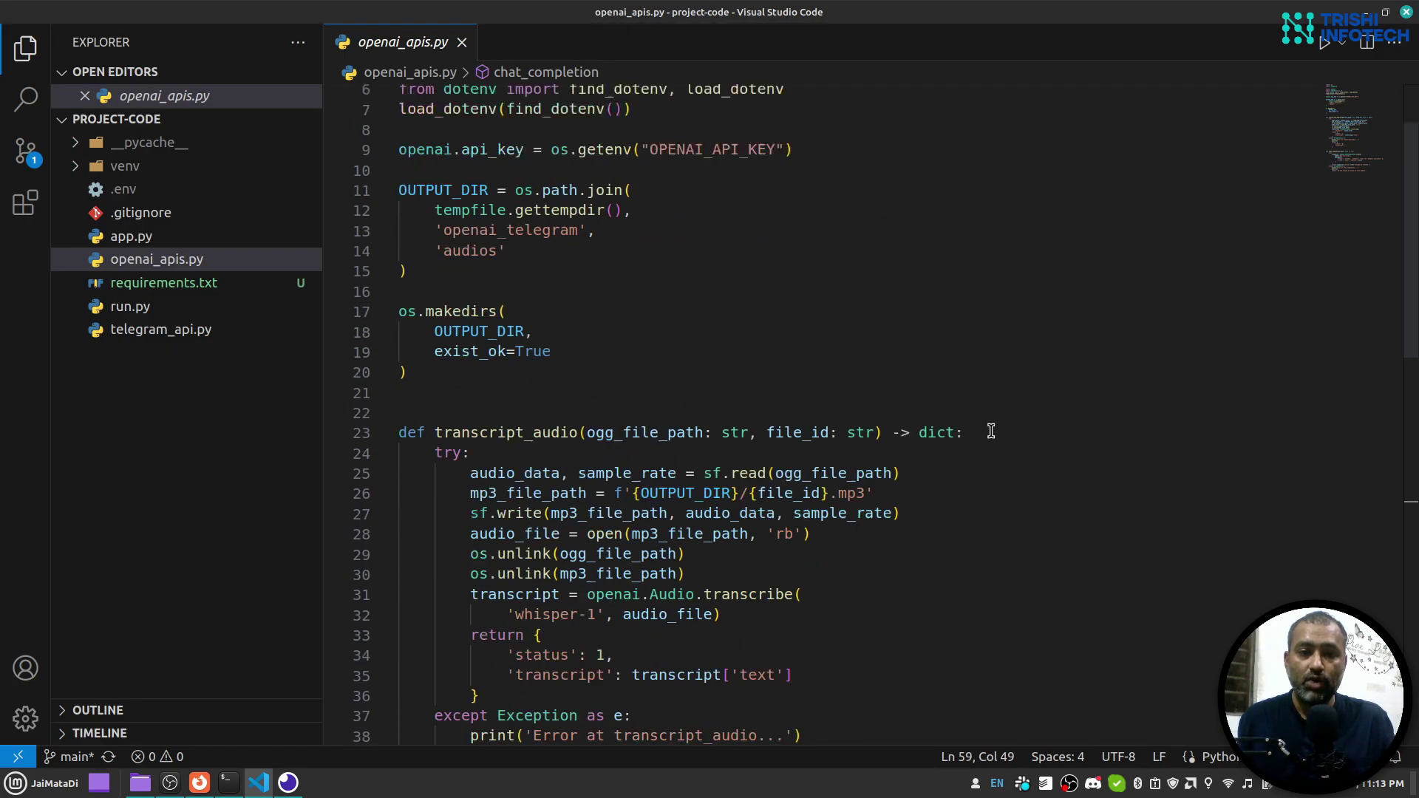
pyautogui.scroll(-4, 983, 434)
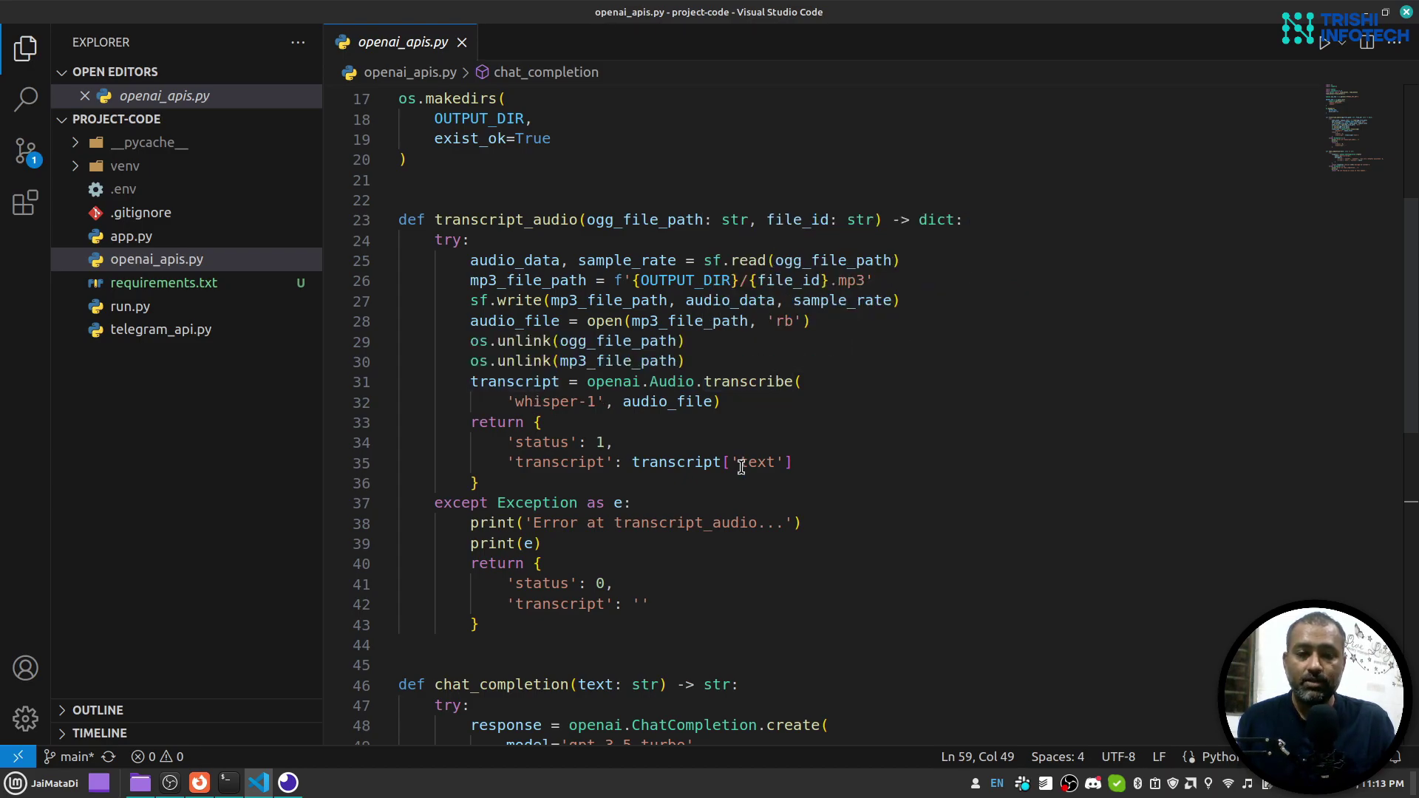
pyautogui.moveTo(632, 464); pyautogui.dragTo(474, 484)
pyautogui.scroll(-1, 622, 479)
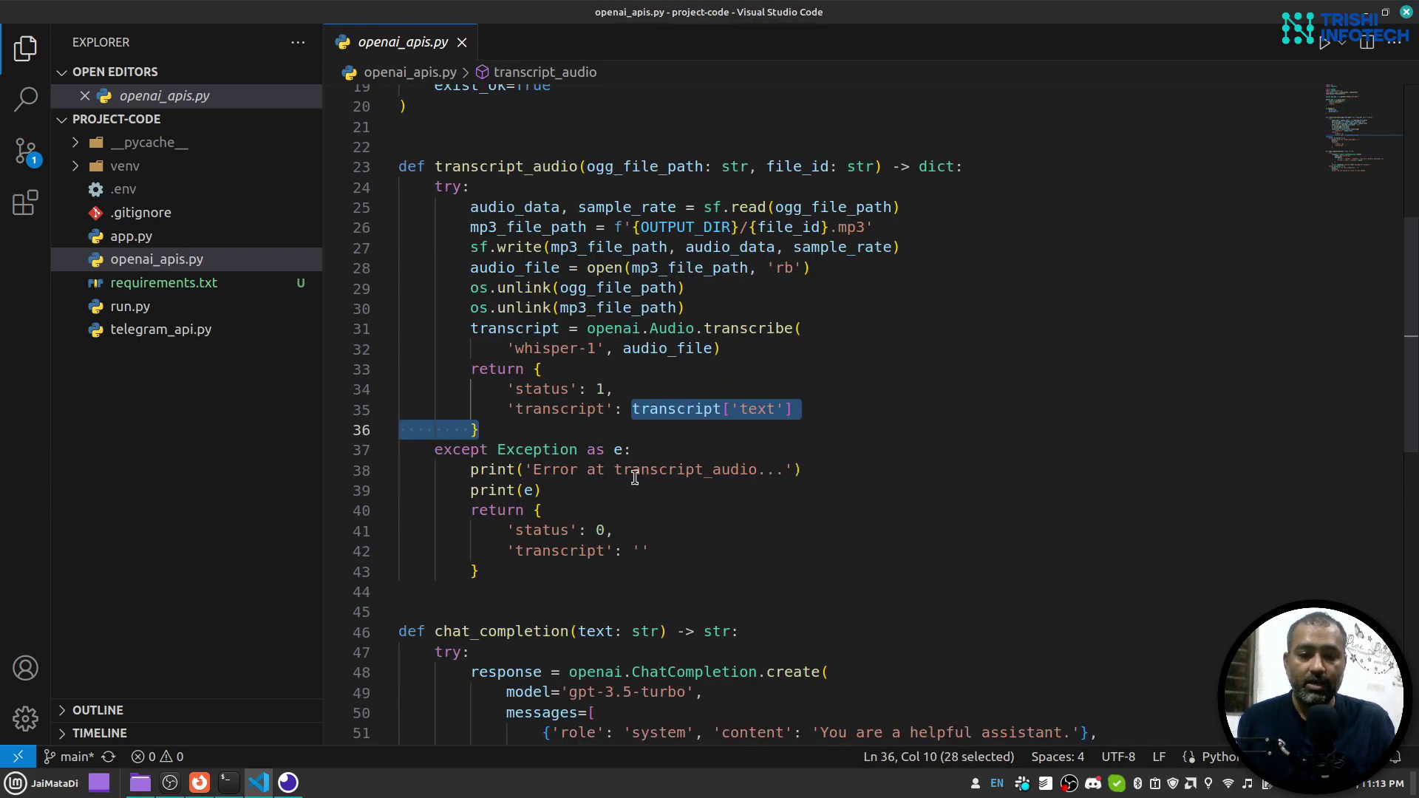
pyautogui.moveTo(463, 510); pyautogui.dragTo(511, 587)
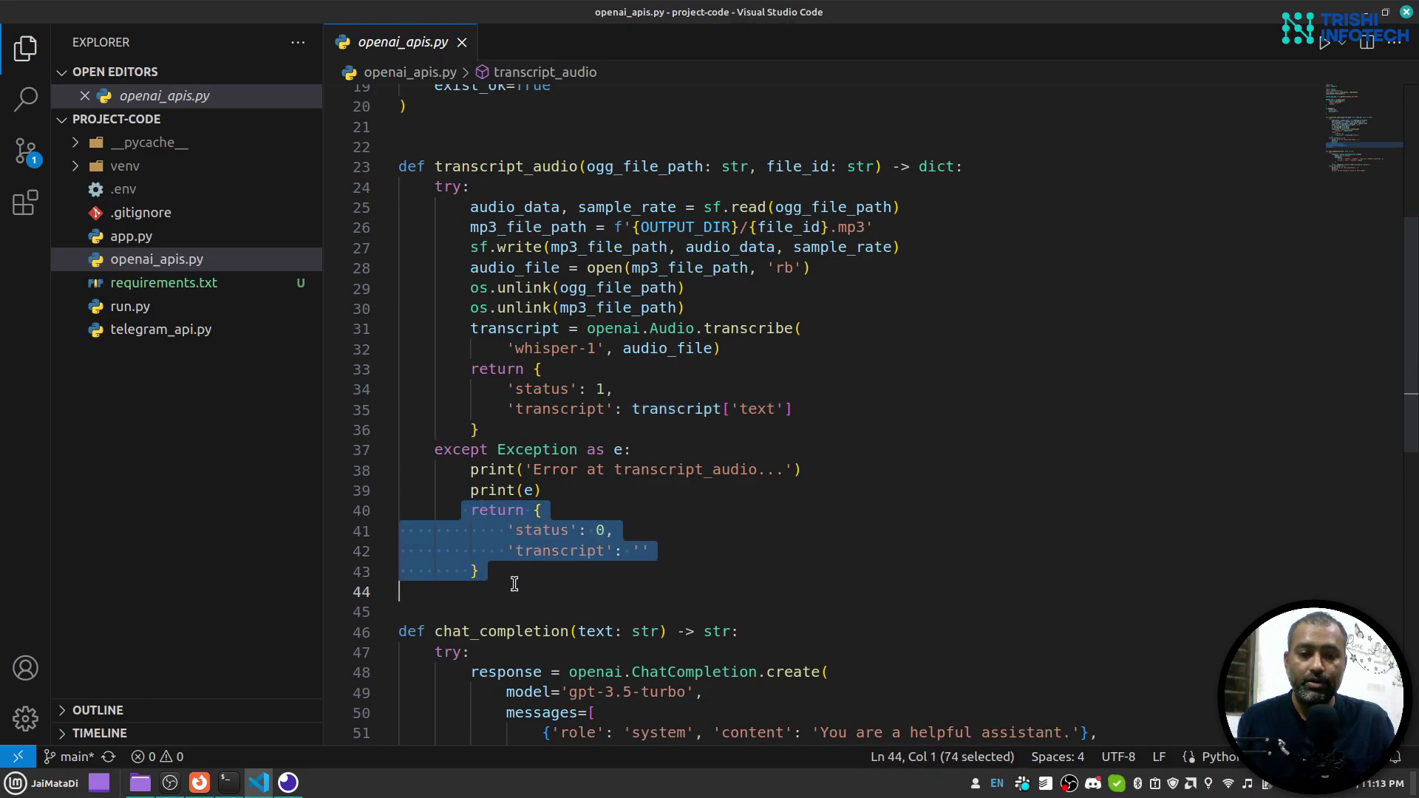
pyautogui.scroll(1, 998, 383)
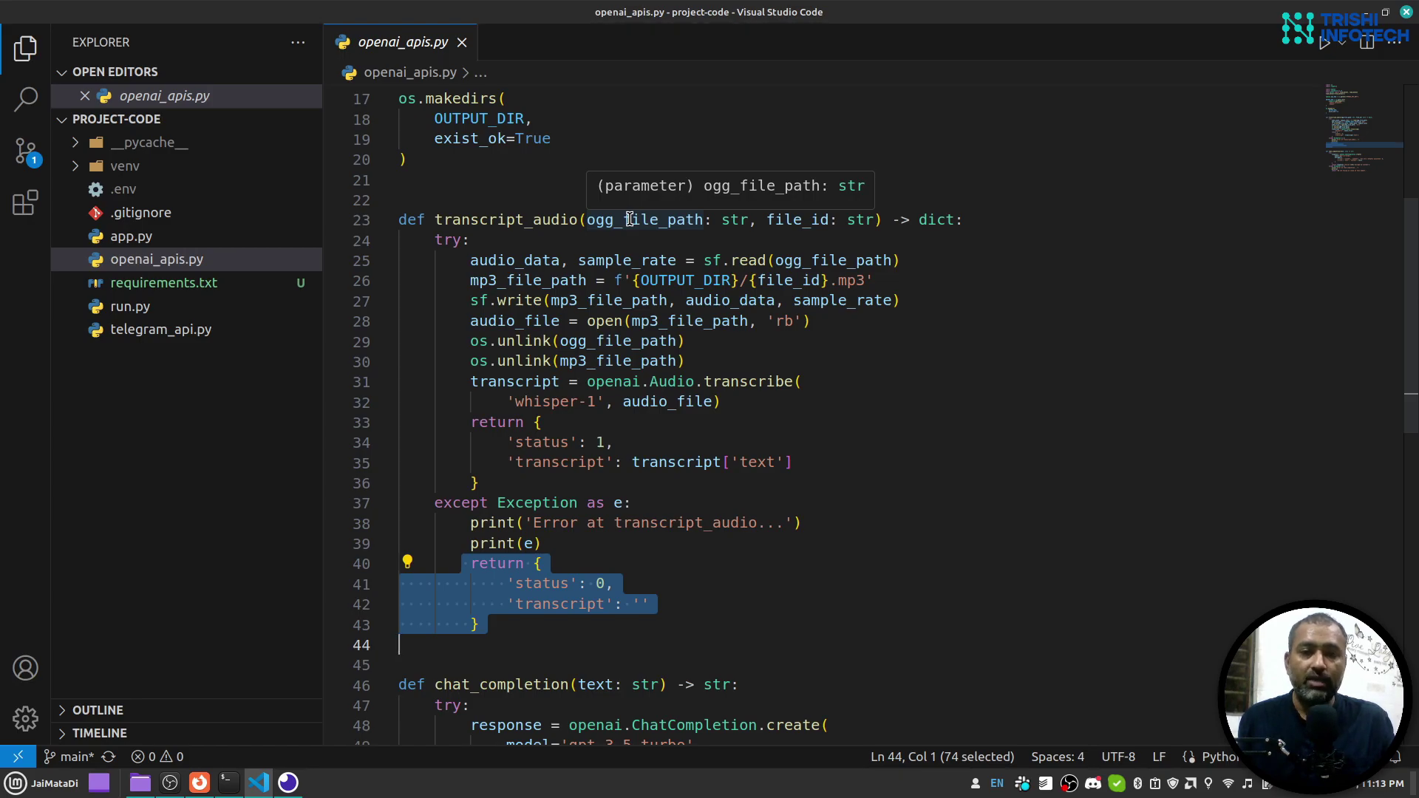
# Bring up telegram_api.py to review its set_webhook function.
pyautogui.click(191, 336)
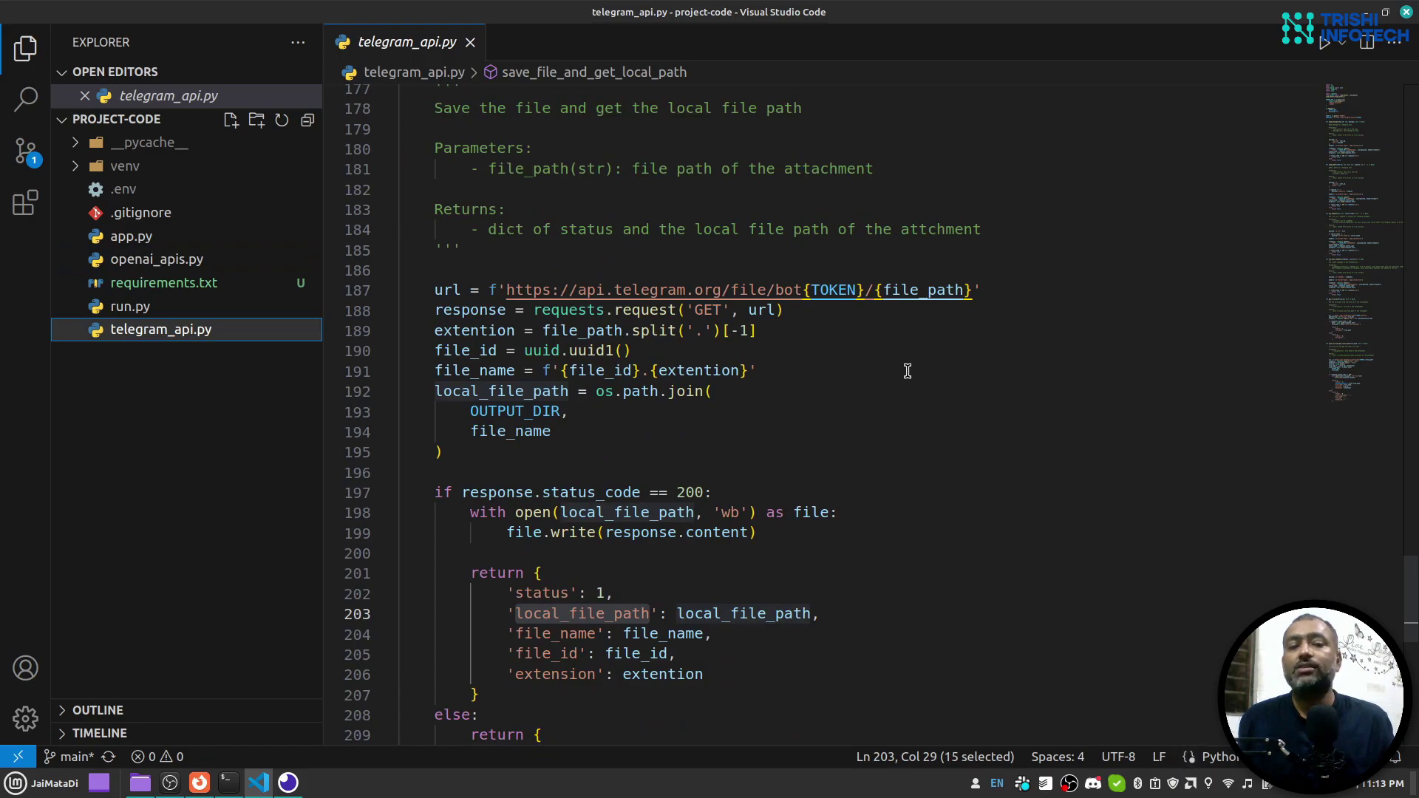
pyautogui.scroll(-5, 907, 370)
pyautogui.scroll(5, 916, 371)
pyautogui.scroll(12, 916, 371)
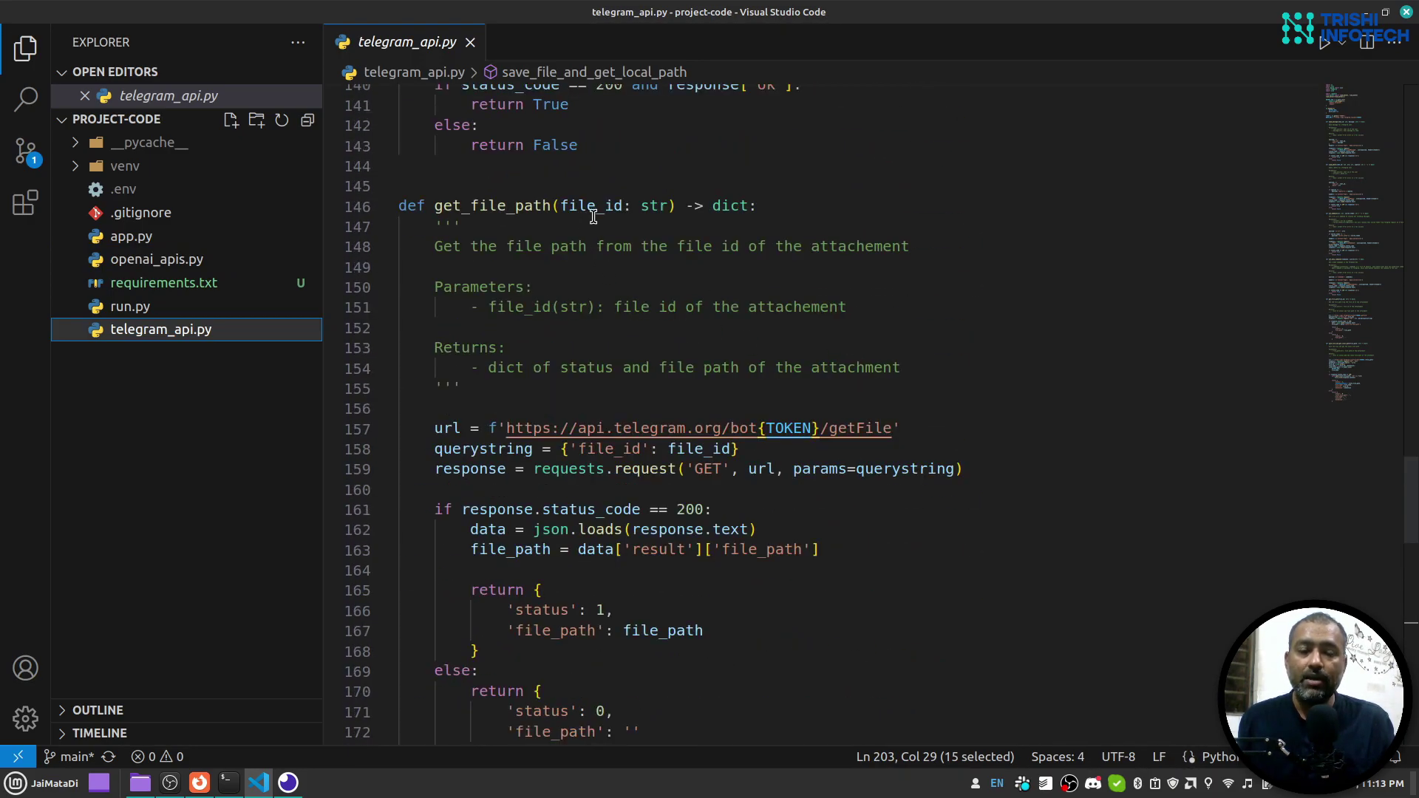
pyautogui.scroll(-1, 593, 216)
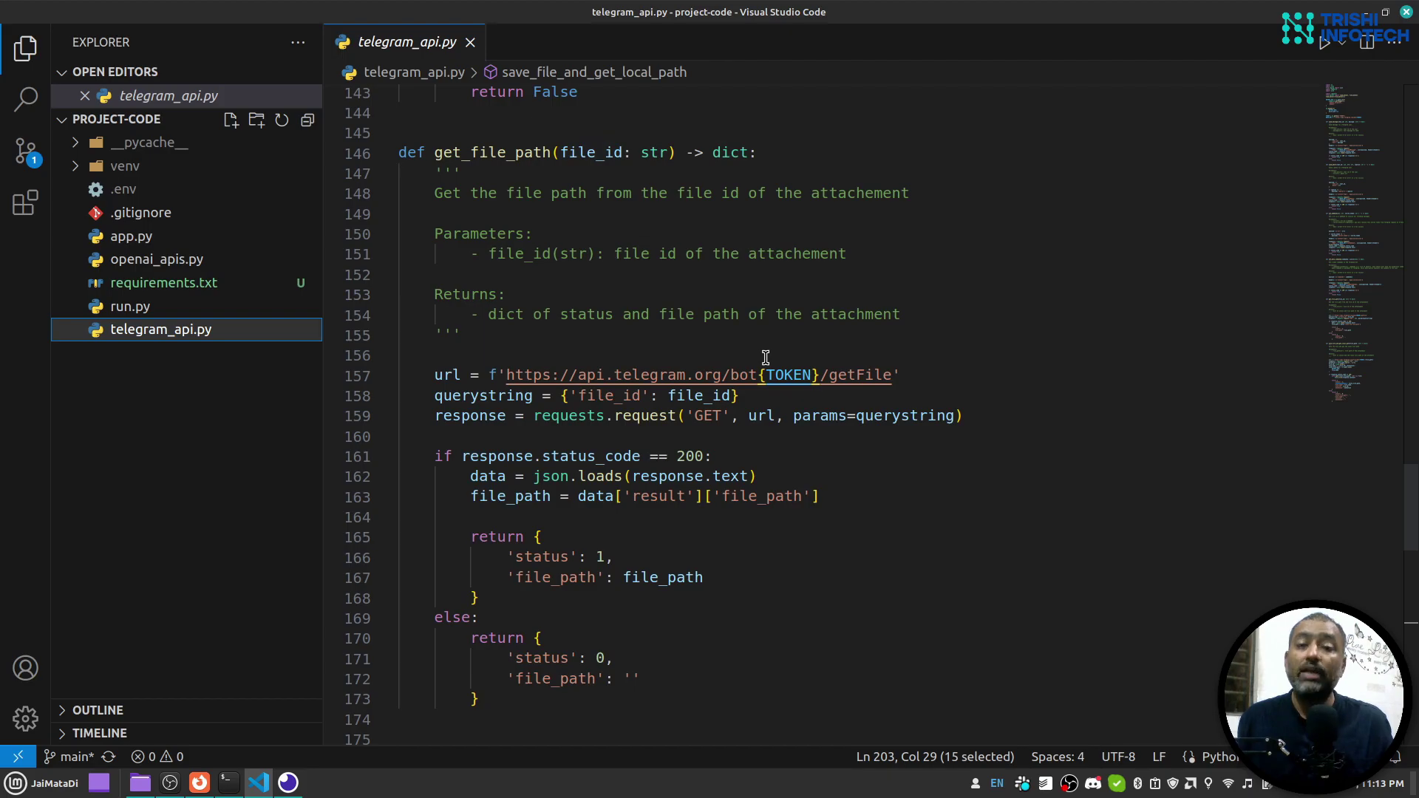
pyautogui.scroll(-5, 765, 358)
pyautogui.scroll(-3, 771, 359)
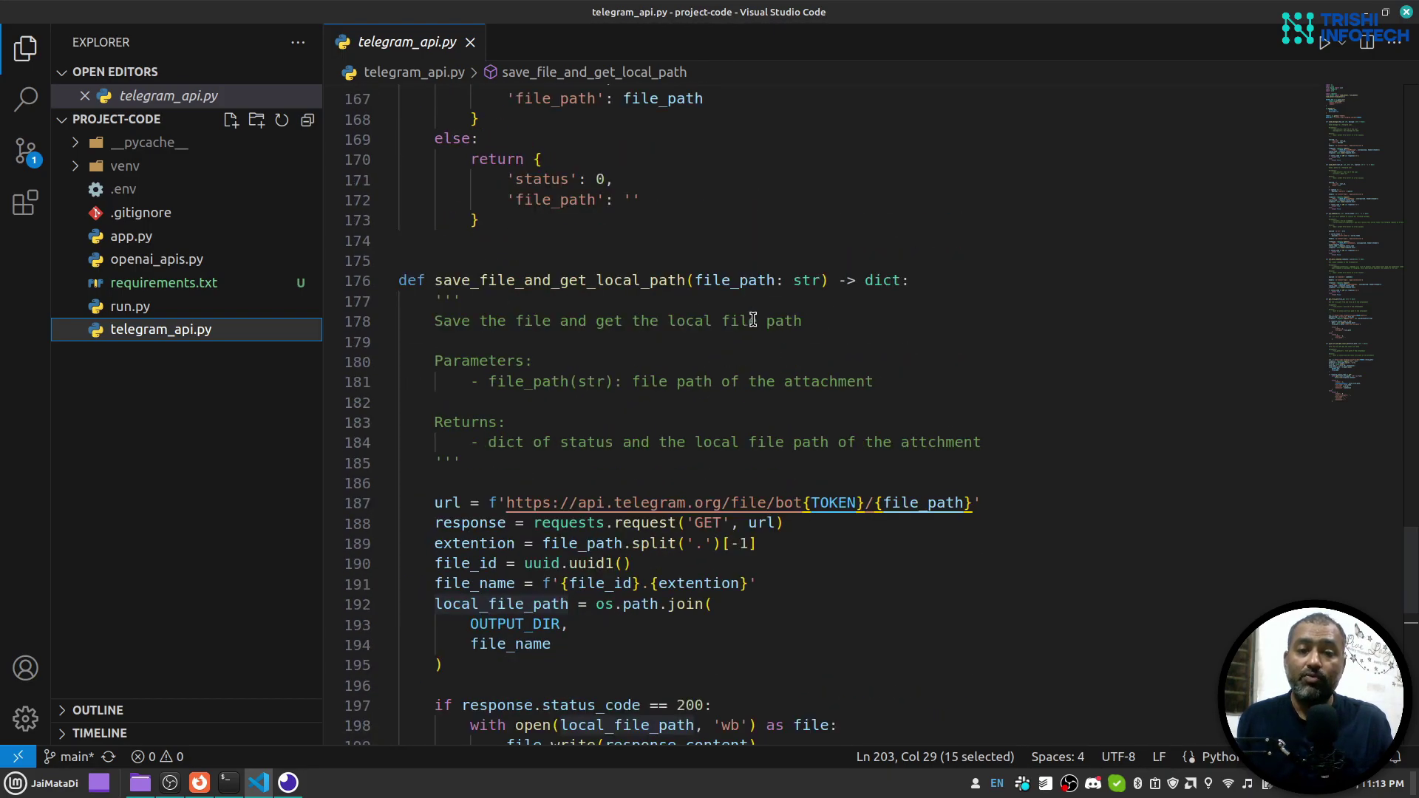
pyautogui.scroll(-2, 761, 301)
pyautogui.scroll(-1, 766, 309)
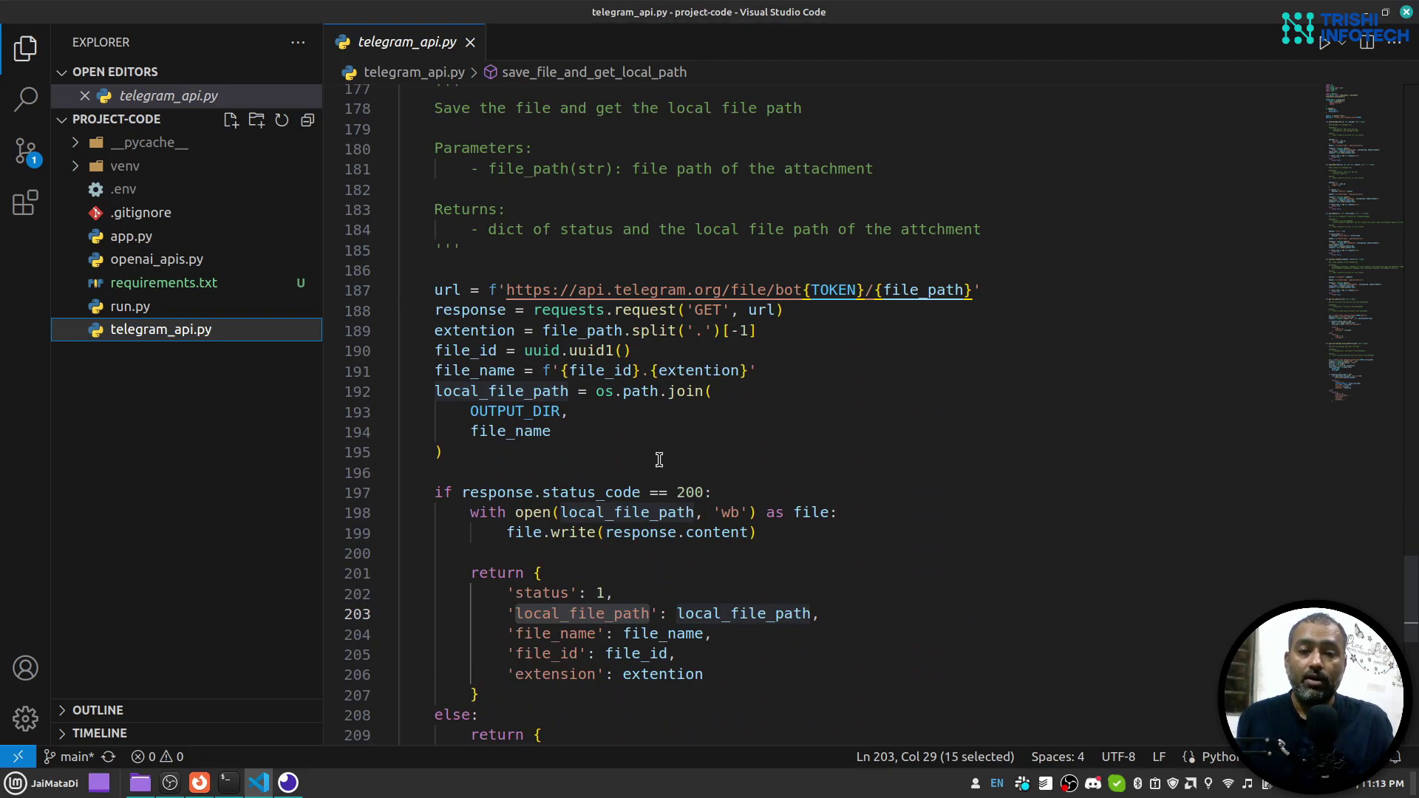
pyautogui.scroll(-1, 673, 442)
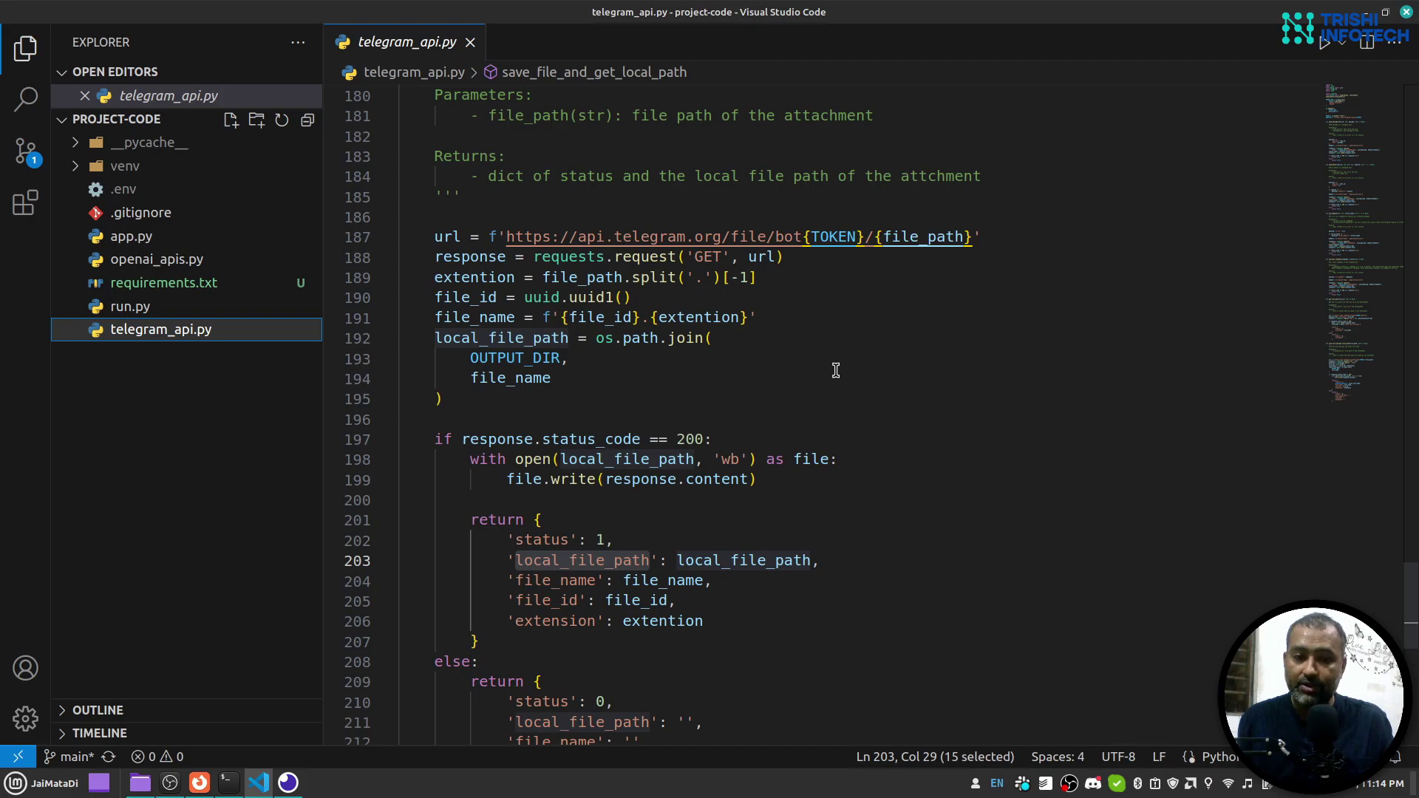
pyautogui.scroll(1, 837, 369)
pyautogui.scroll(9, 837, 369)
pyautogui.scroll(6, 836, 369)
pyautogui.scroll(7, 837, 370)
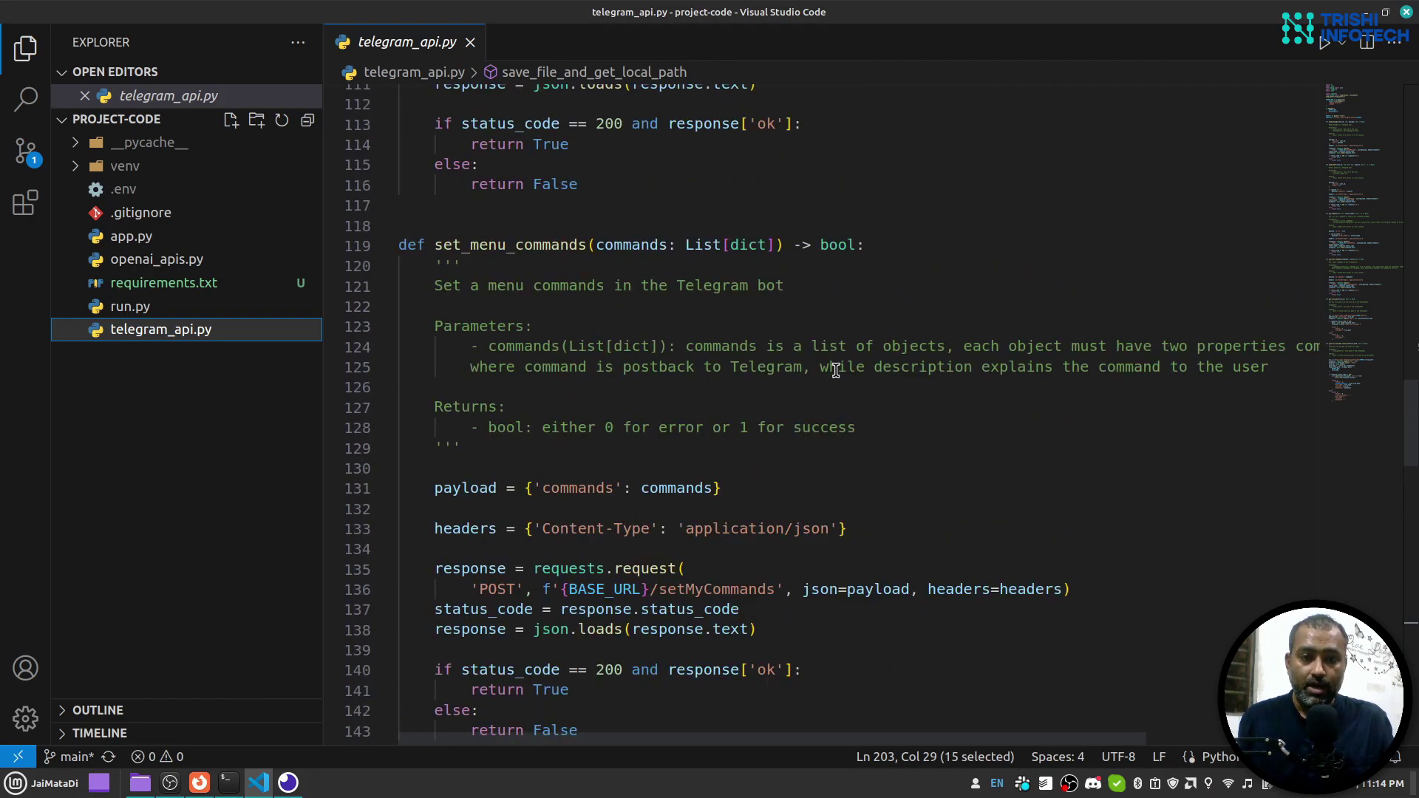
pyautogui.scroll(4, 830, 370)
pyautogui.scroll(3, 777, 355)
pyautogui.scroll(5, 666, 322)
pyautogui.scroll(5, 585, 303)
pyautogui.scroll(5, 588, 303)
pyautogui.scroll(5, 583, 302)
pyautogui.scroll(4, 578, 300)
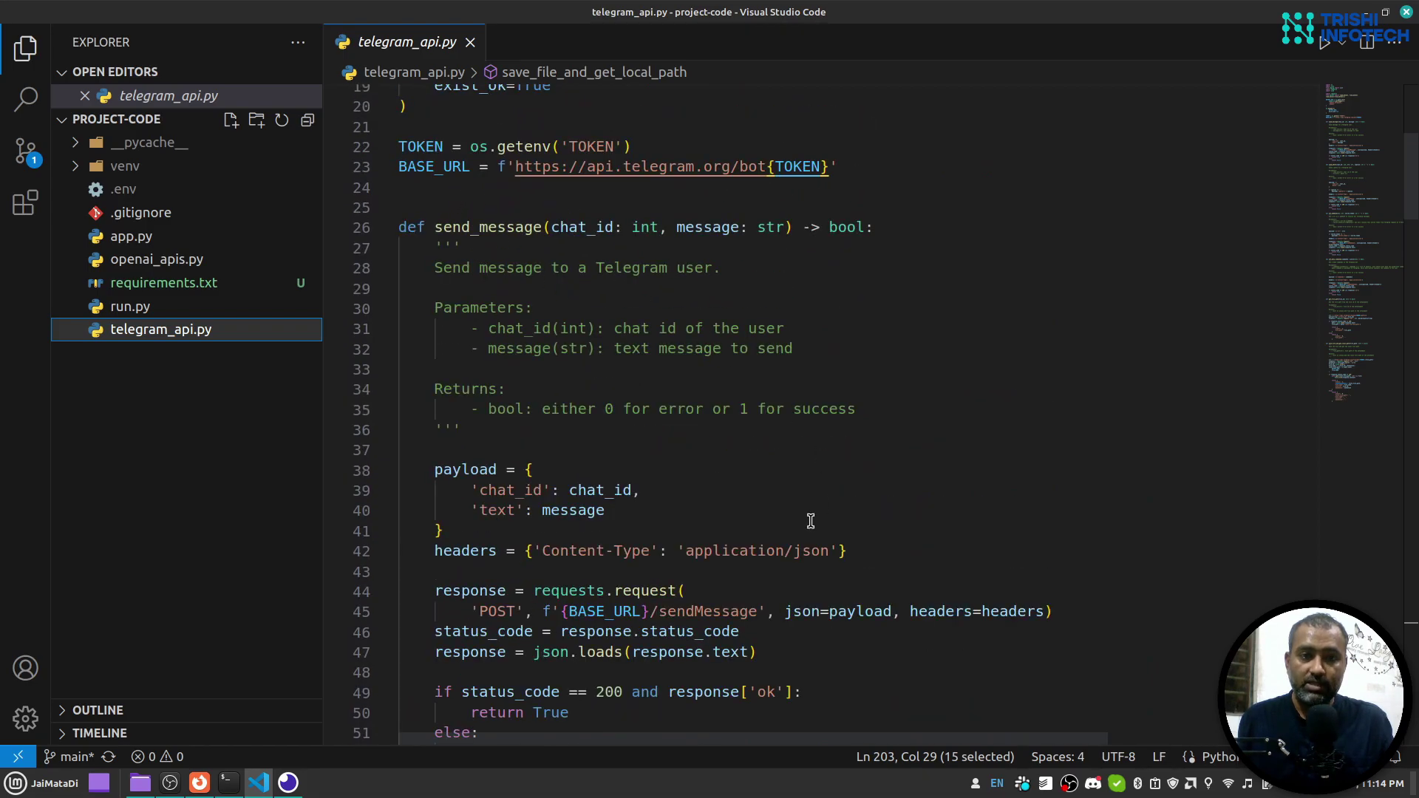
pyautogui.scroll(-1, 810, 522)
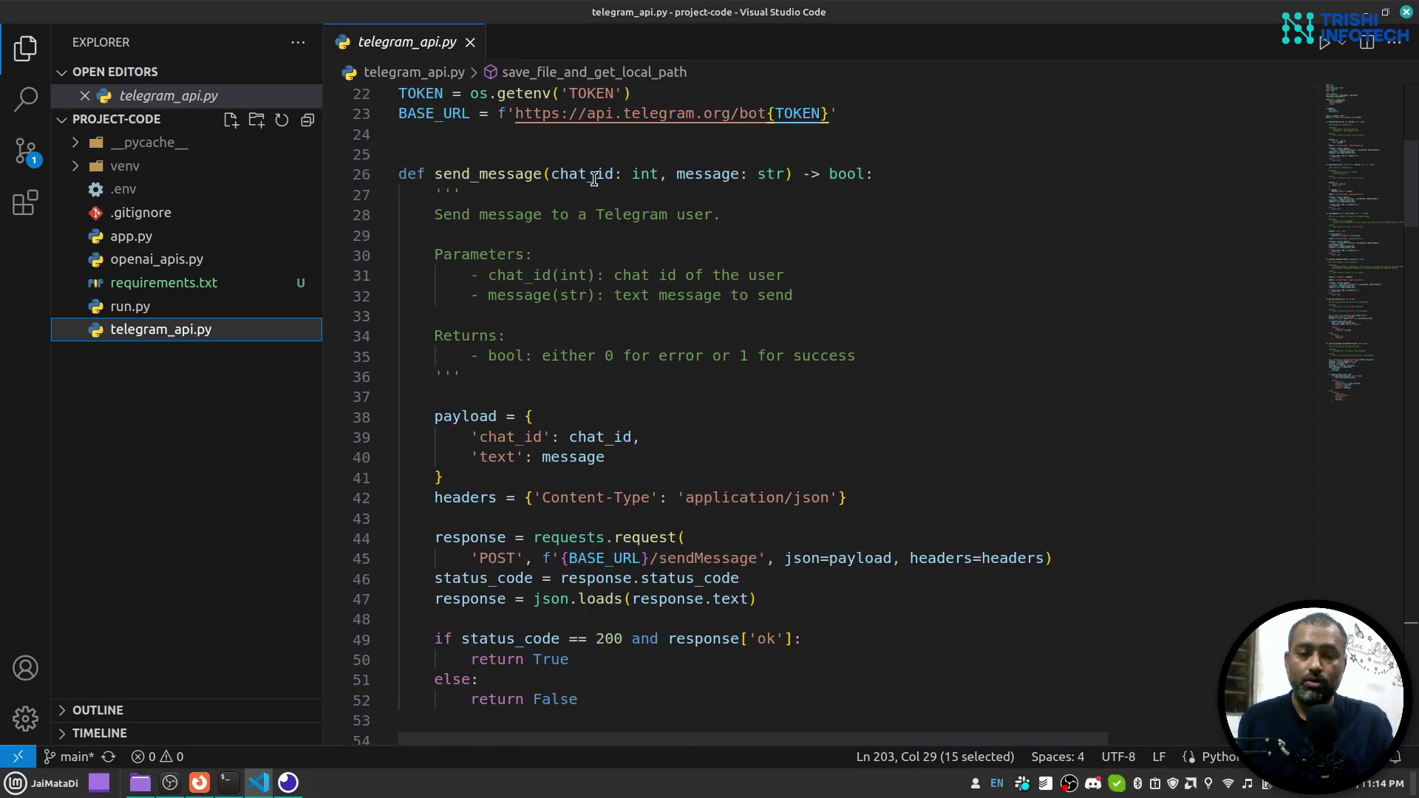
pyautogui.scroll(-9, 647, 510)
pyautogui.scroll(-6, 646, 511)
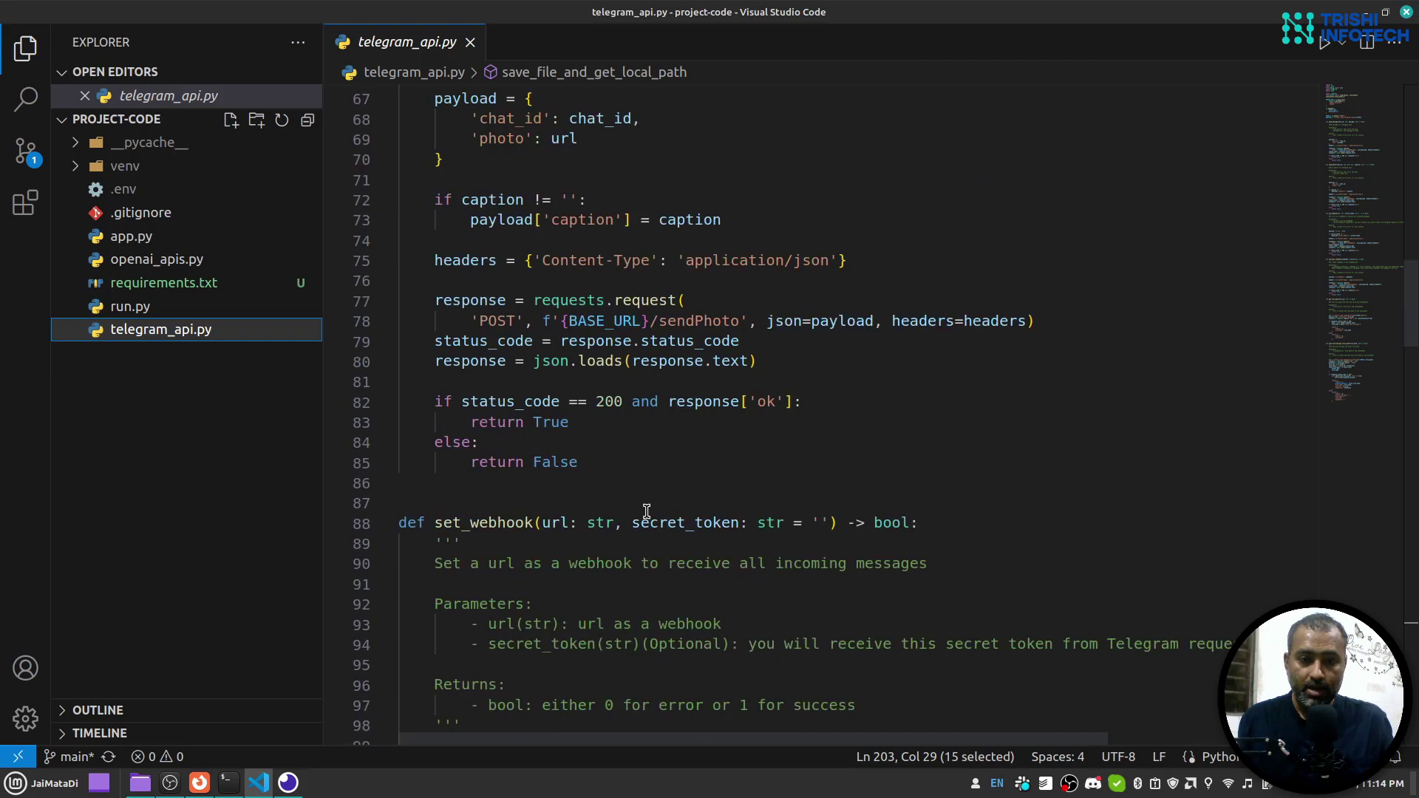
pyautogui.scroll(-3, 647, 512)
pyautogui.scroll(-2, 542, 364)
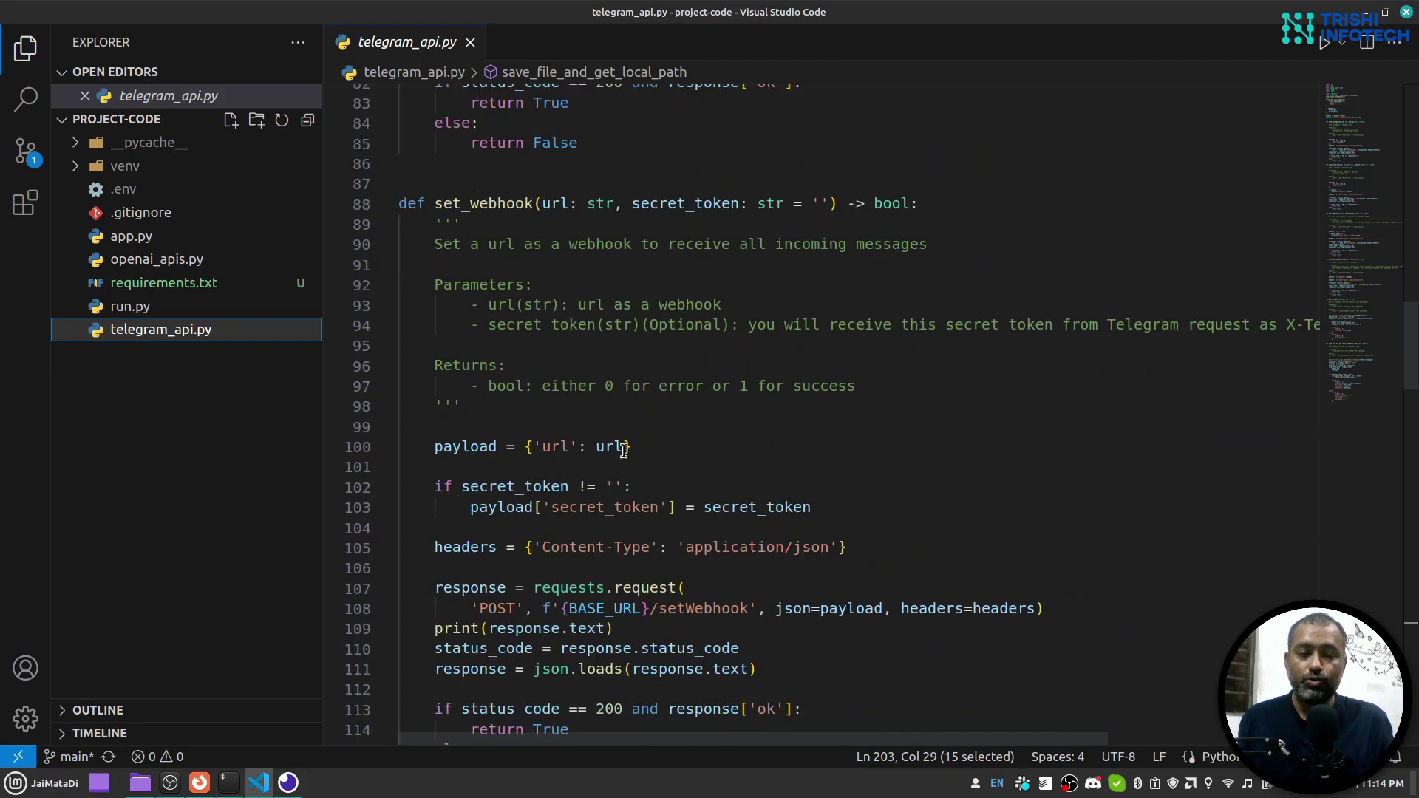
pyautogui.moveTo(610, 447)
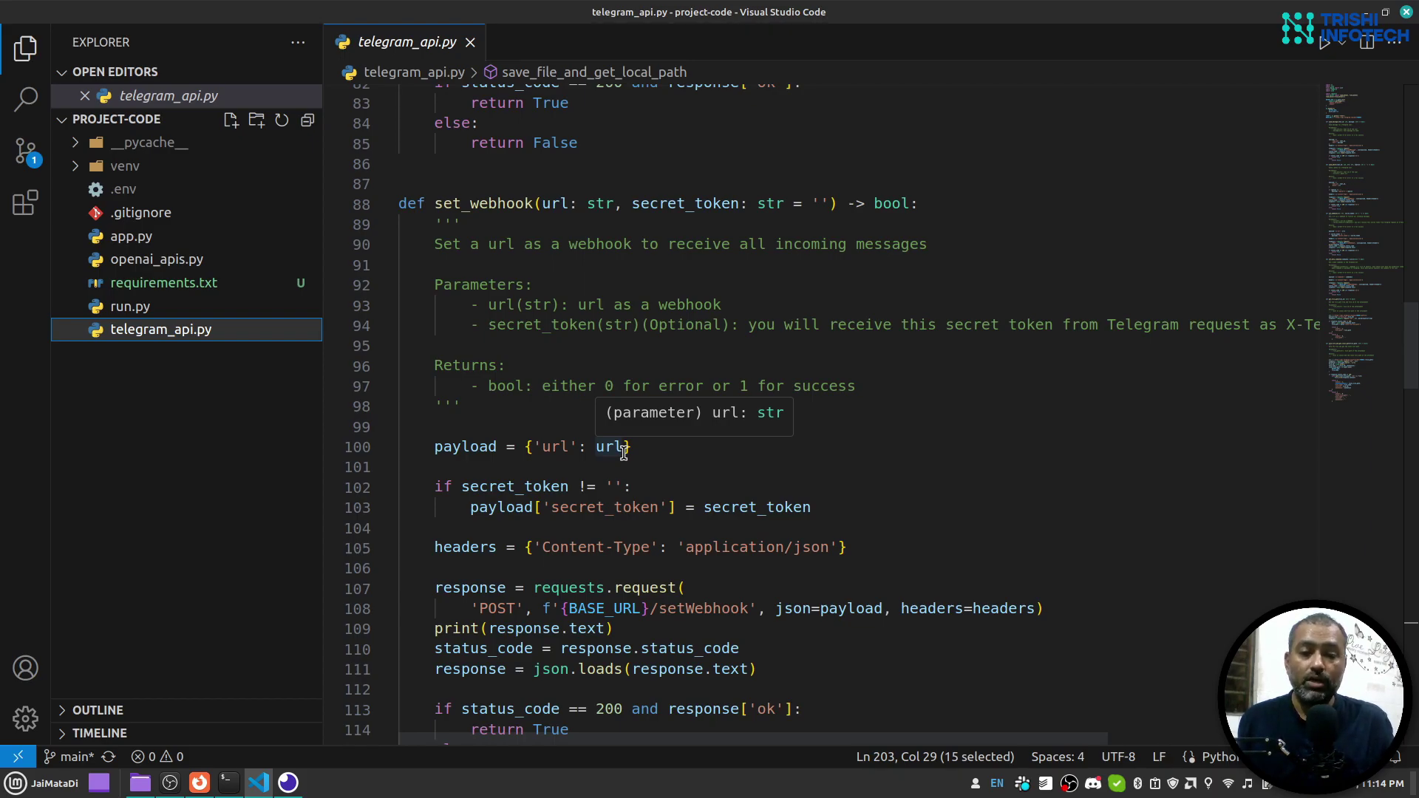
# Run uvicorn run:app --reload in the integrated terminal to serve on 127.0.0.1:8000.
pyautogui.hotkey('ctrl', '`')
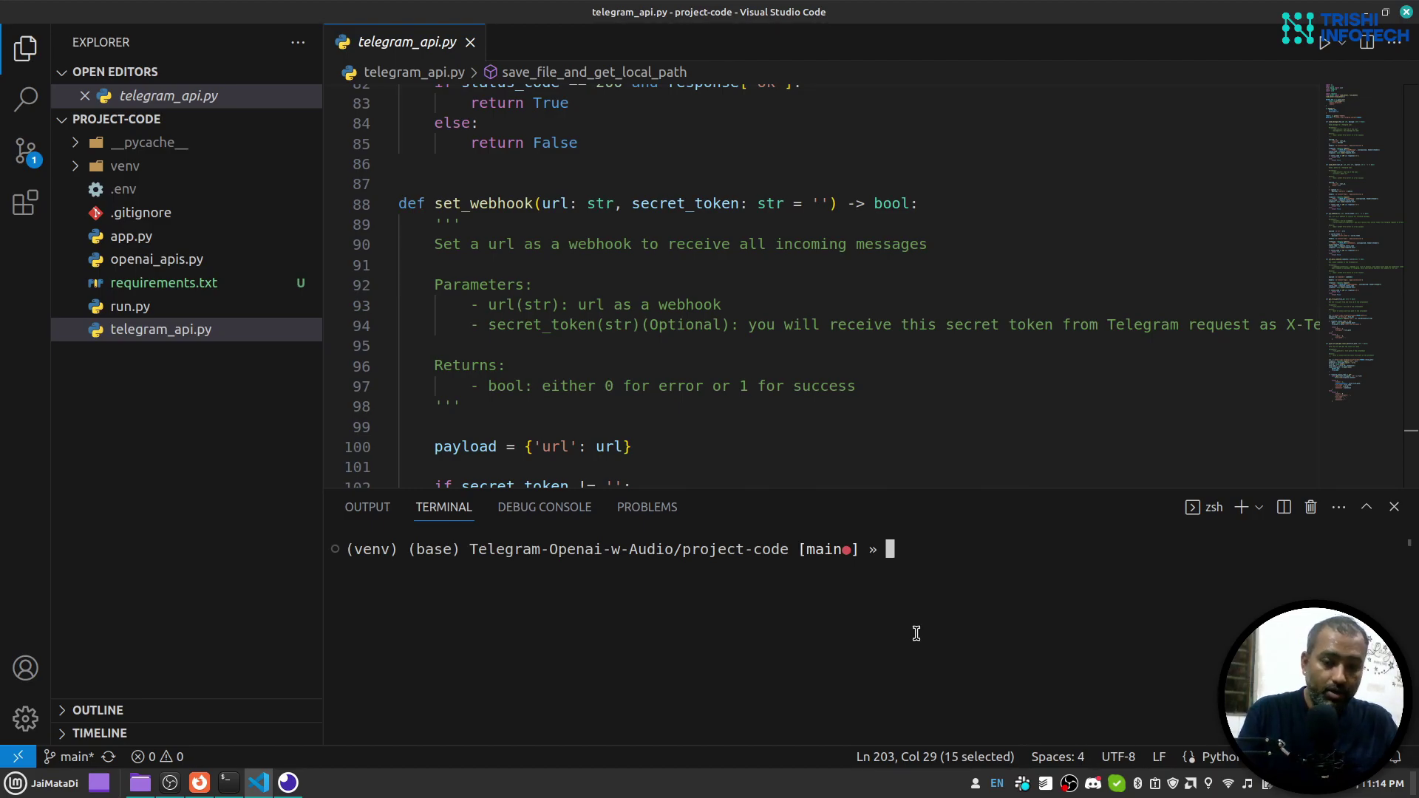
pyautogui.write('uvicorn run')
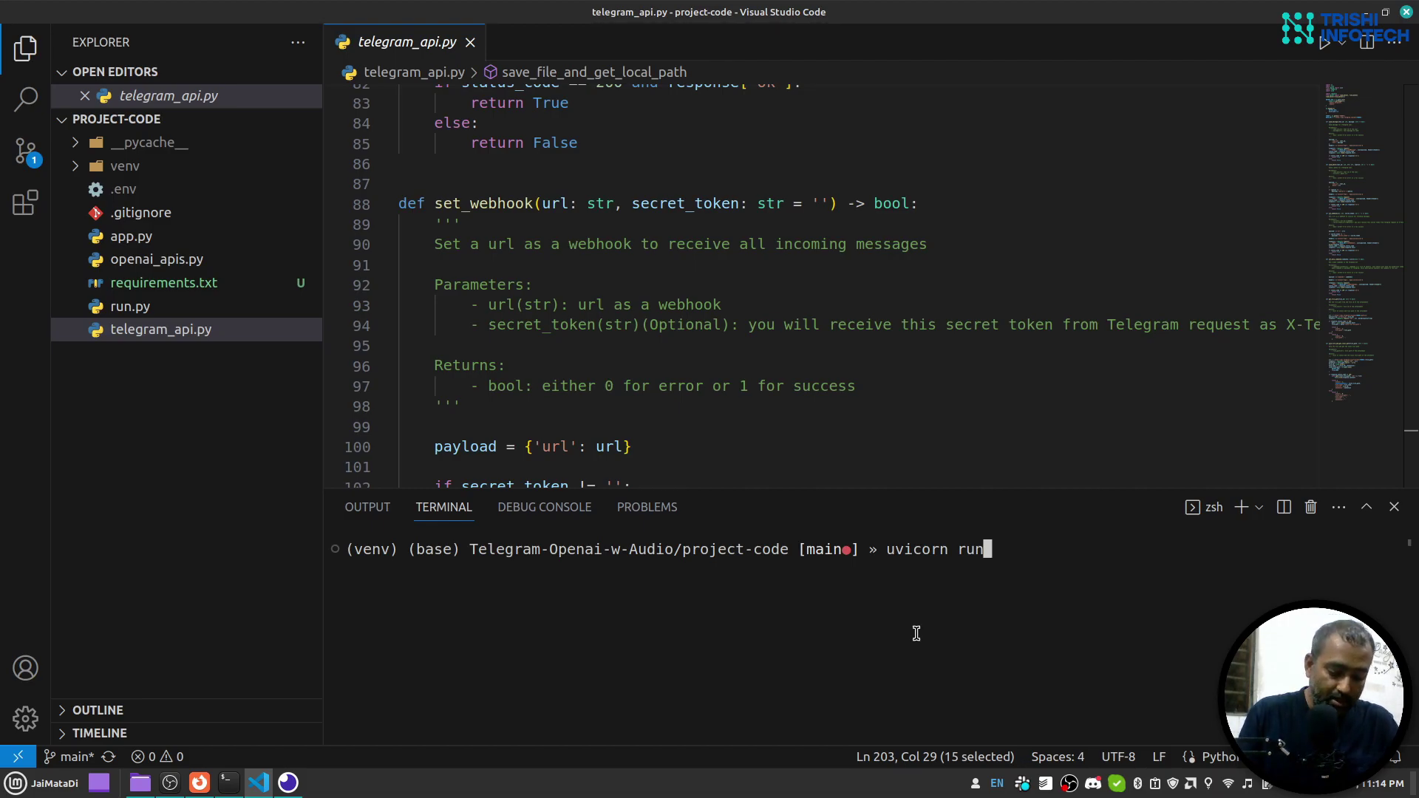
pyautogui.write(':app ')
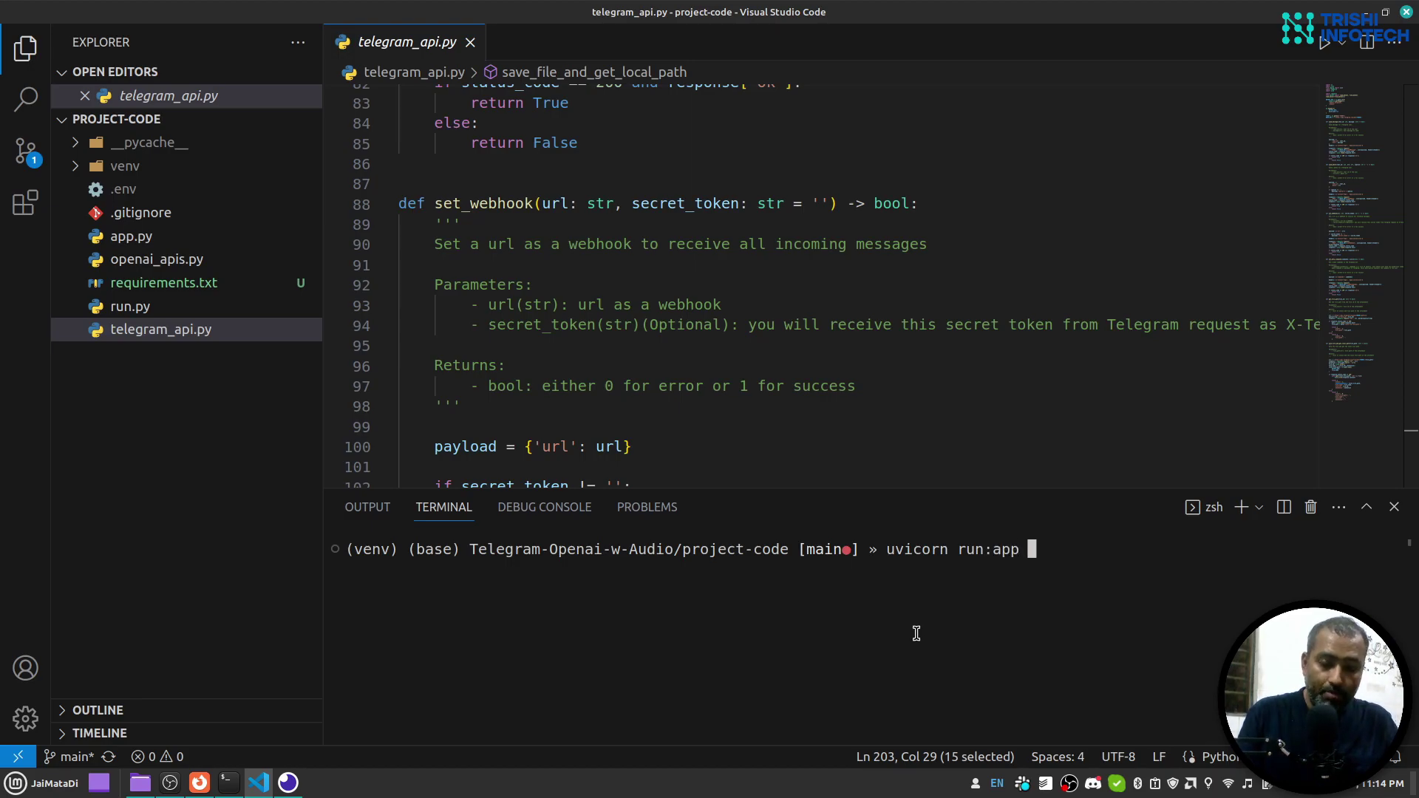
pyautogui.write('--reload')
pyautogui.press('Return')
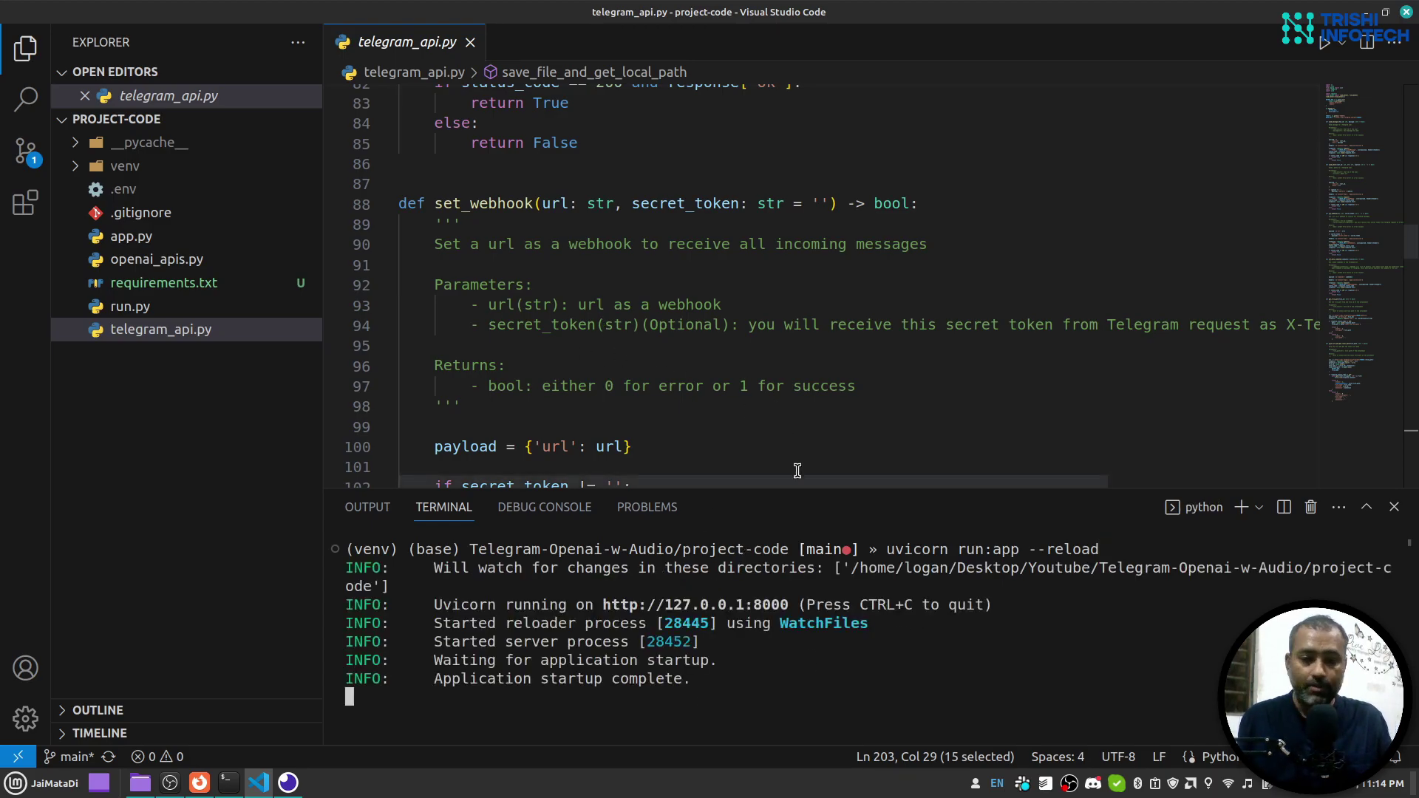
# Check 127.0.0.1:8000 returns OK and 200, then switch to the RajKapadiaBot chat.
pyautogui.keyDown('ctrl'); pyautogui.click(741, 607); pyautogui.keyUp('ctrl')
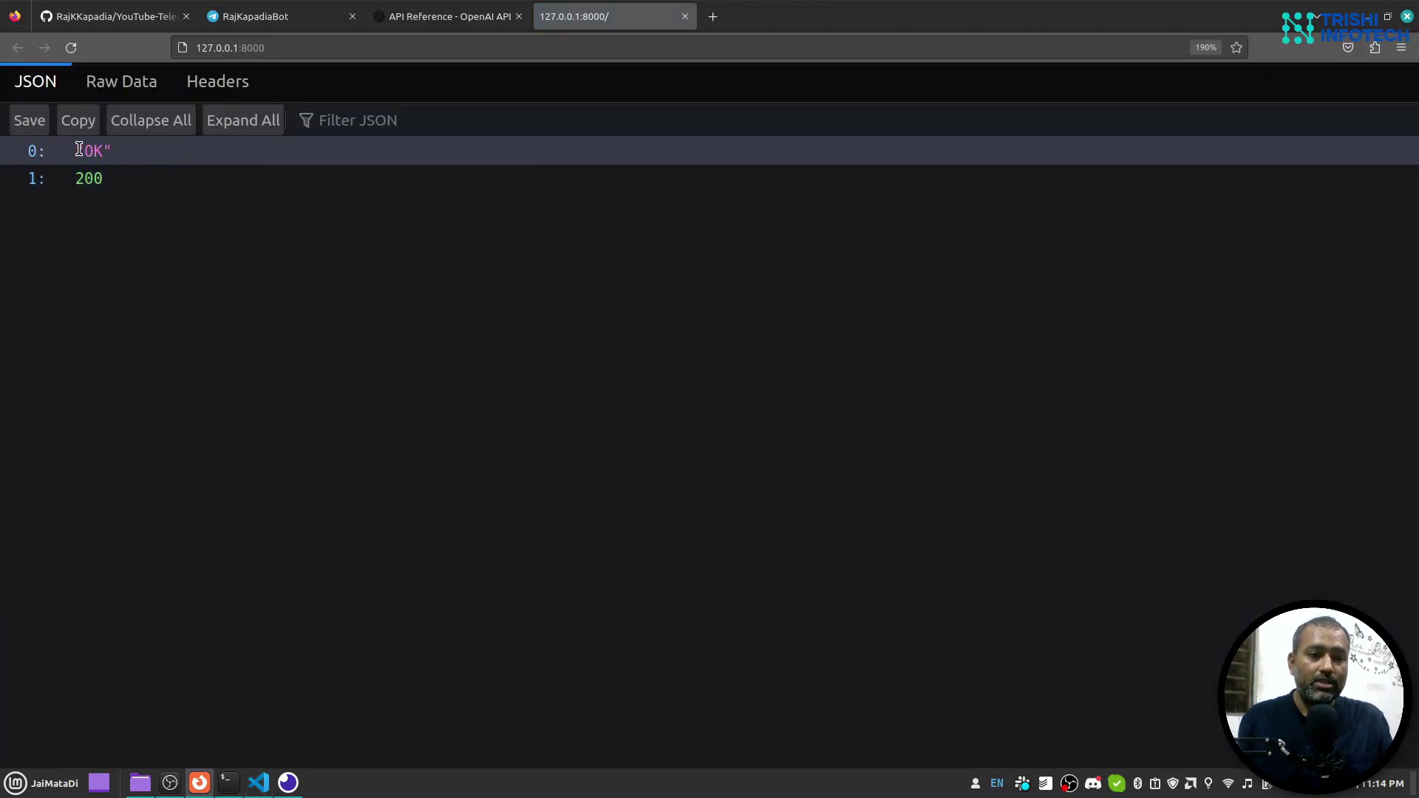
pyautogui.moveTo(80, 150); pyautogui.dragTo(143, 204)
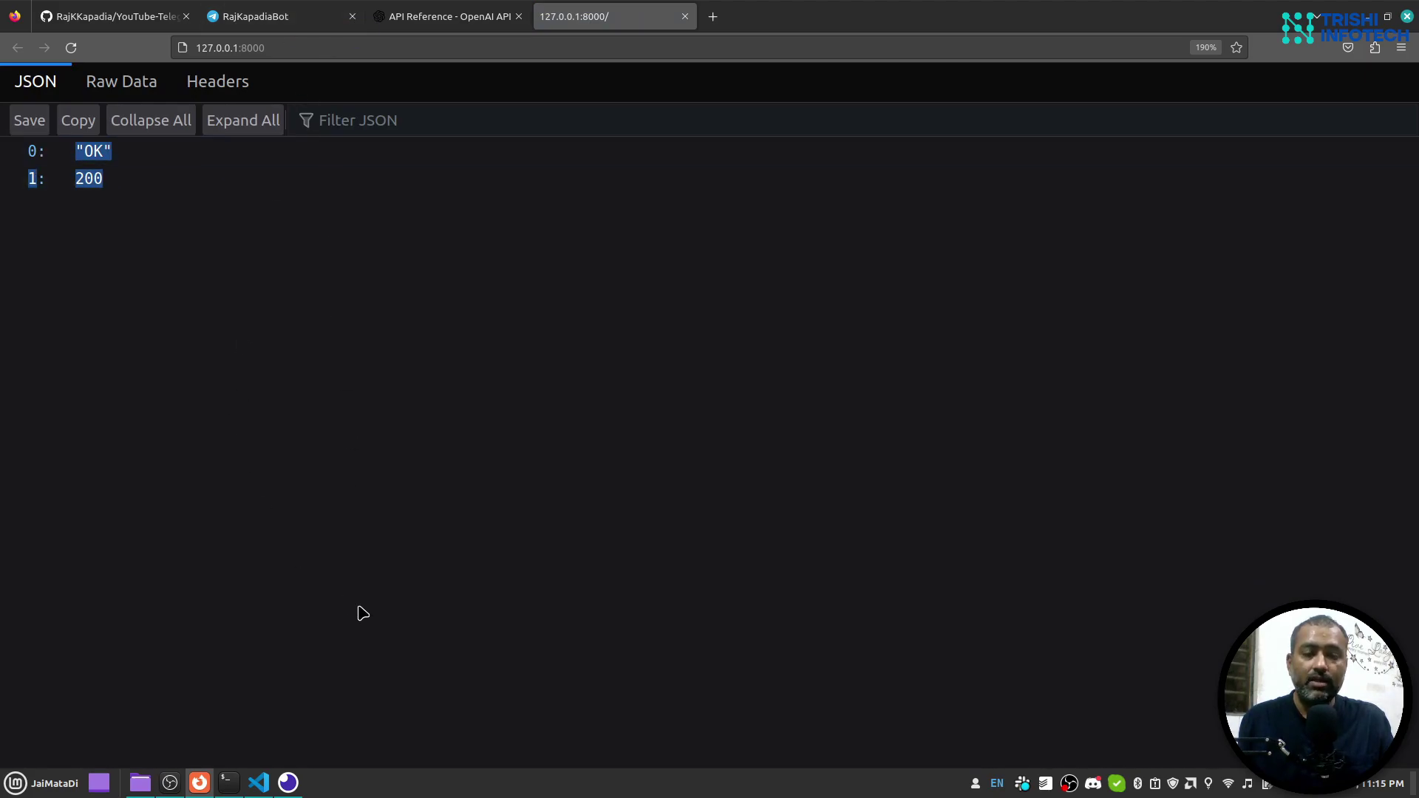
pyautogui.click(270, 16)
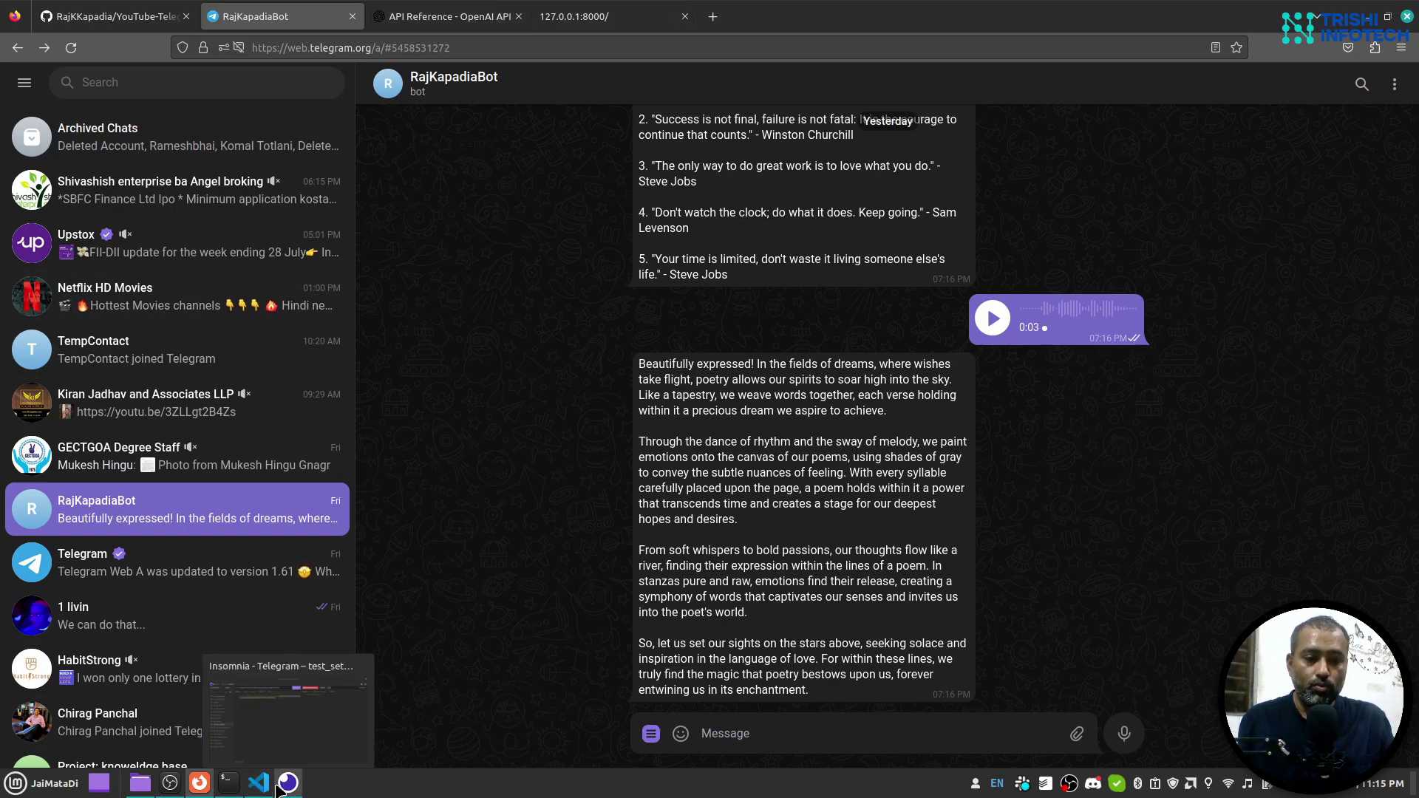
# Search Google for ngrok in a new tab and load the official ngrok.com site.
pyautogui.click(231, 784)
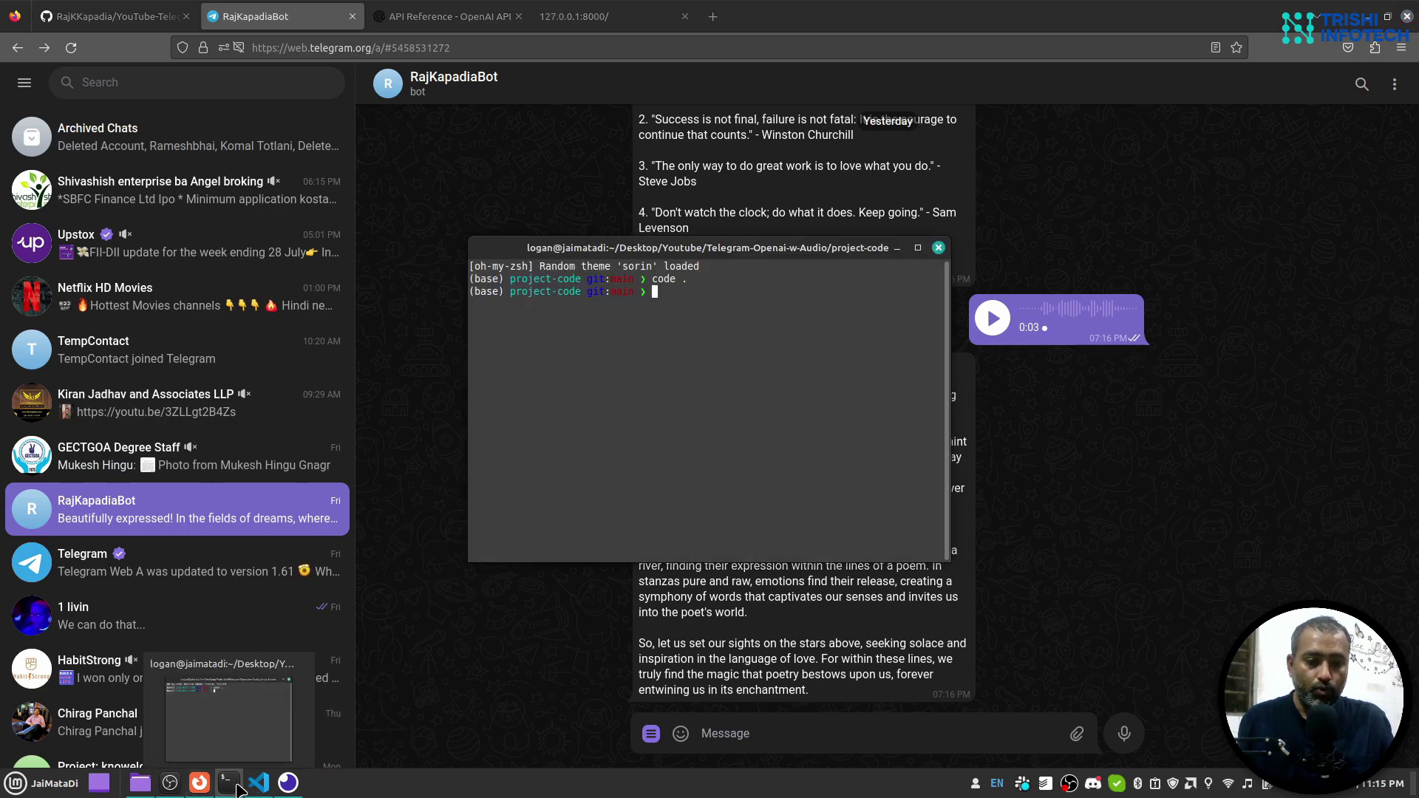
pyautogui.click(715, 19)
pyautogui.write('ngr')
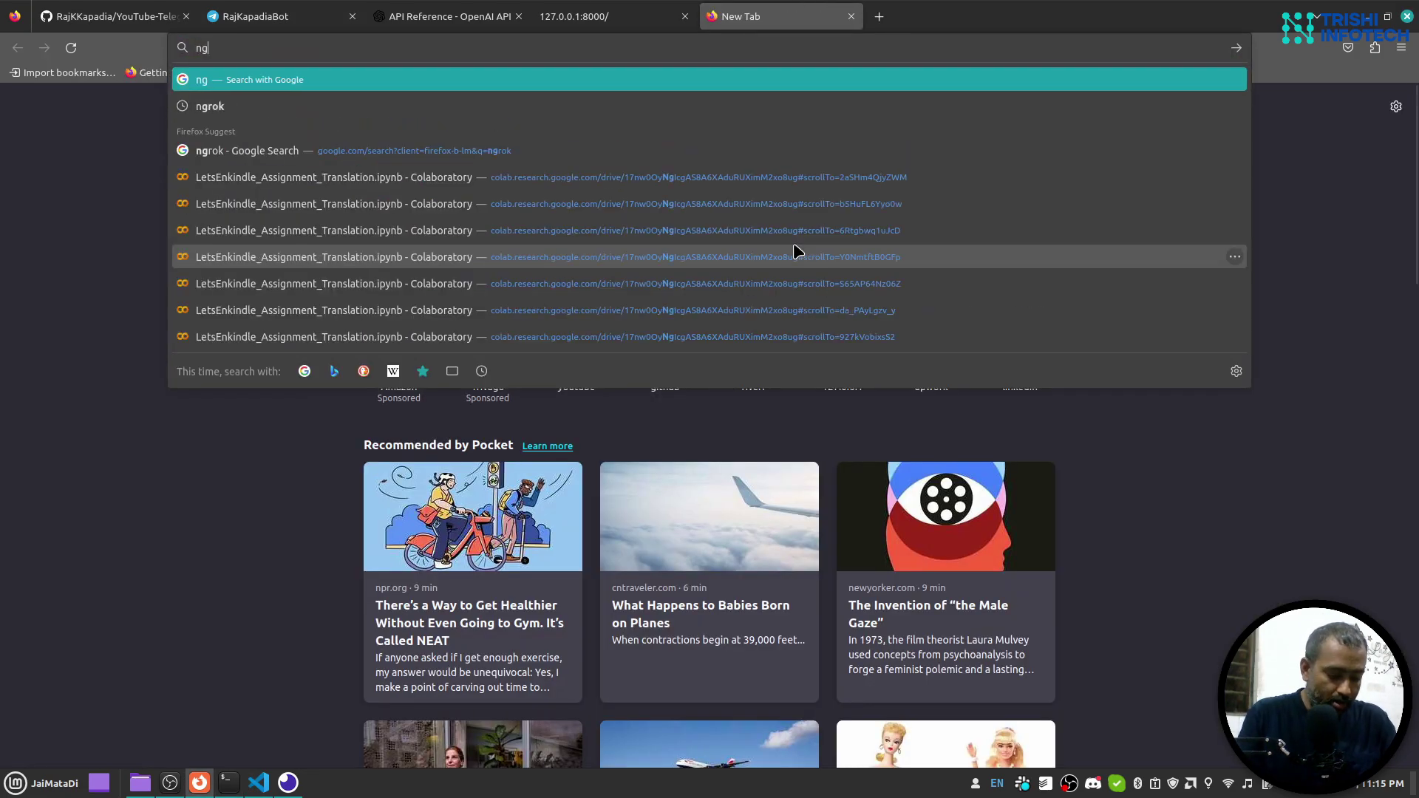
pyautogui.write('ok')
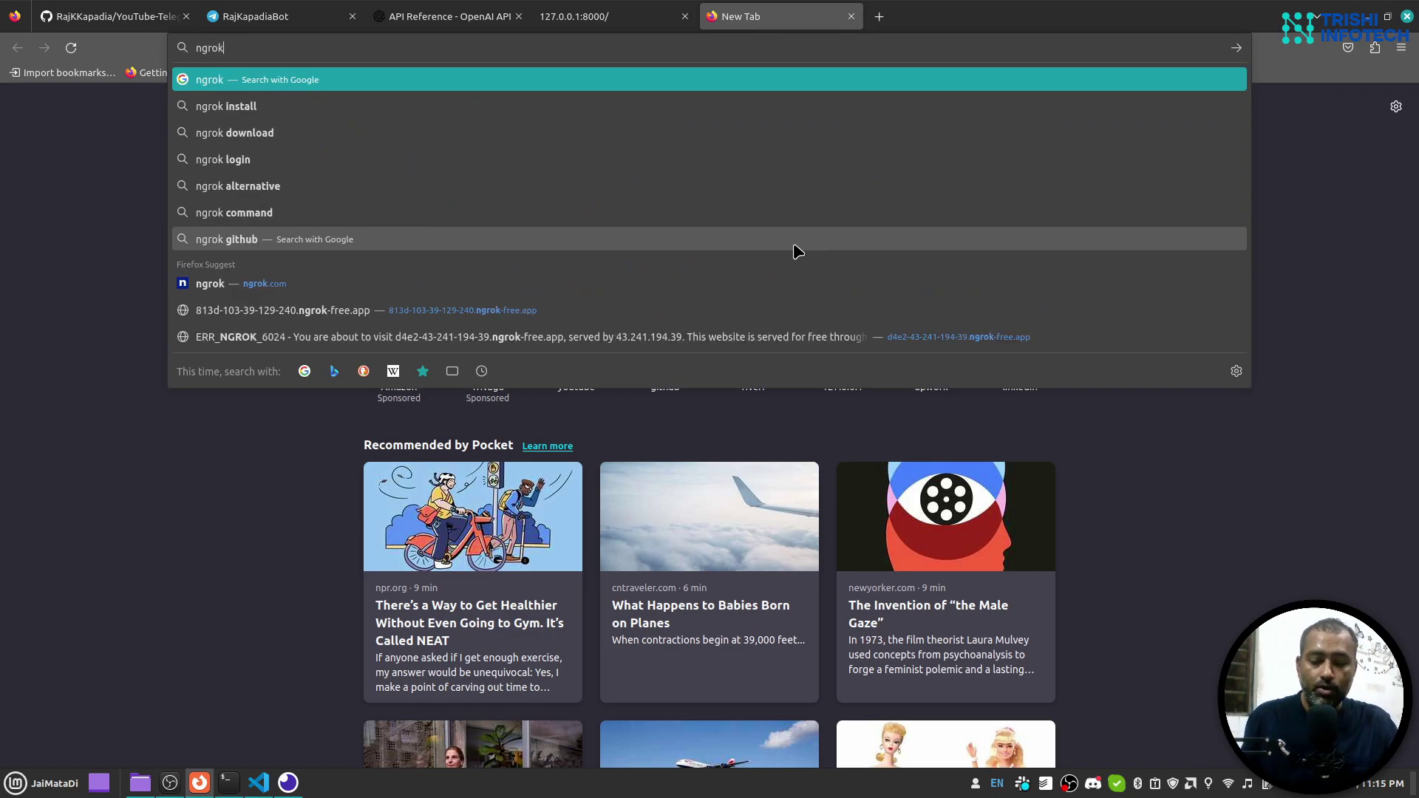
pyautogui.press('Return')
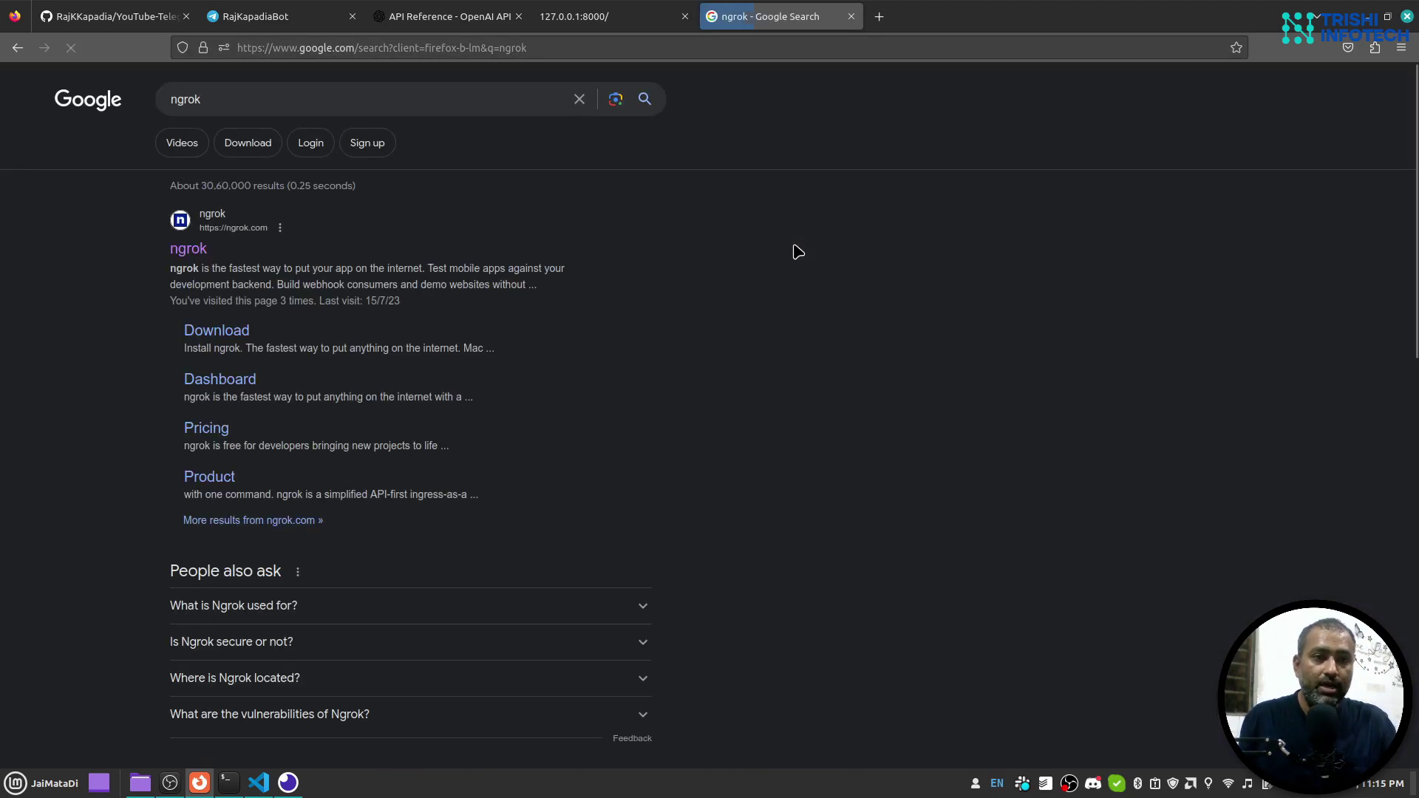
pyautogui.click(184, 251)
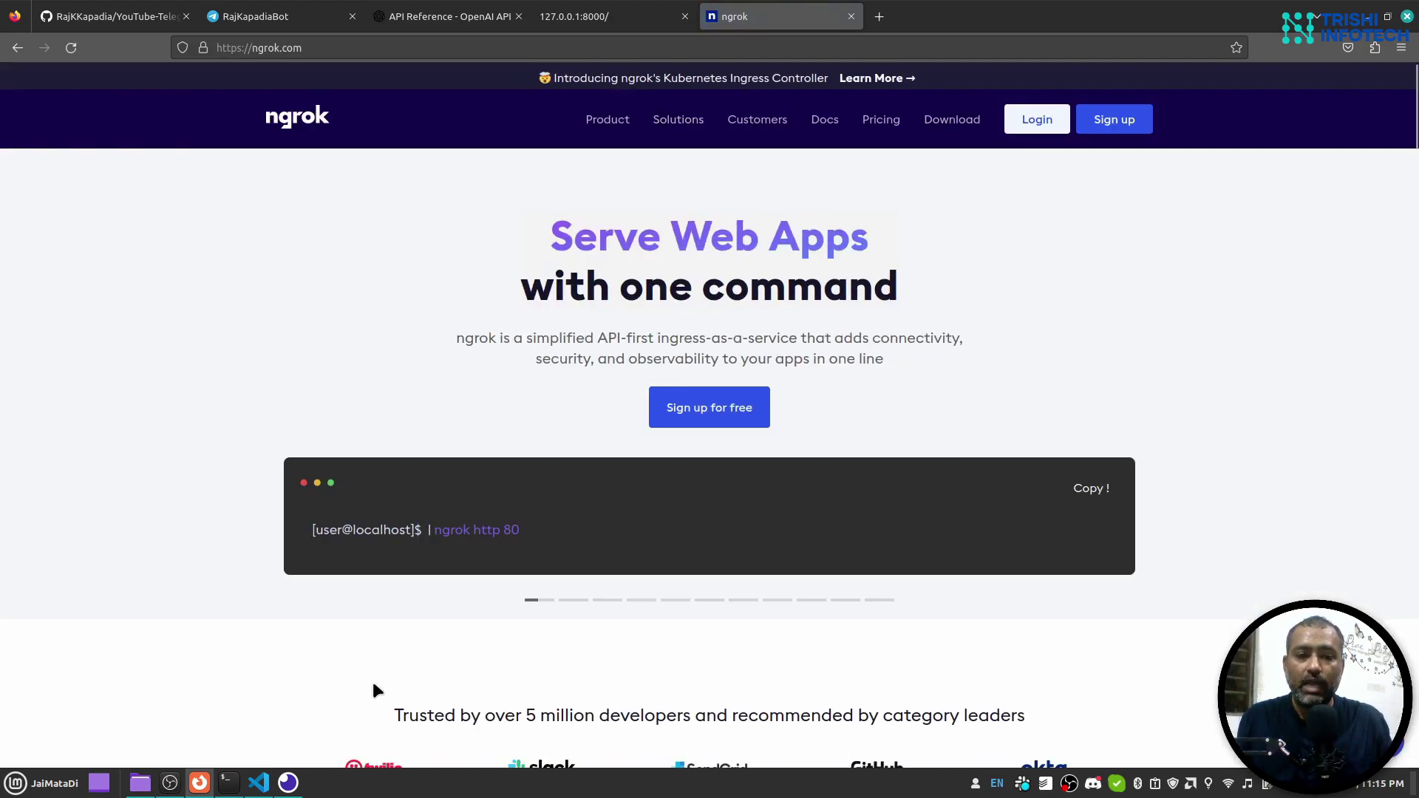
# Check the server log in the editor and bring the terminal forward for ngrok.
pyautogui.click(258, 784)
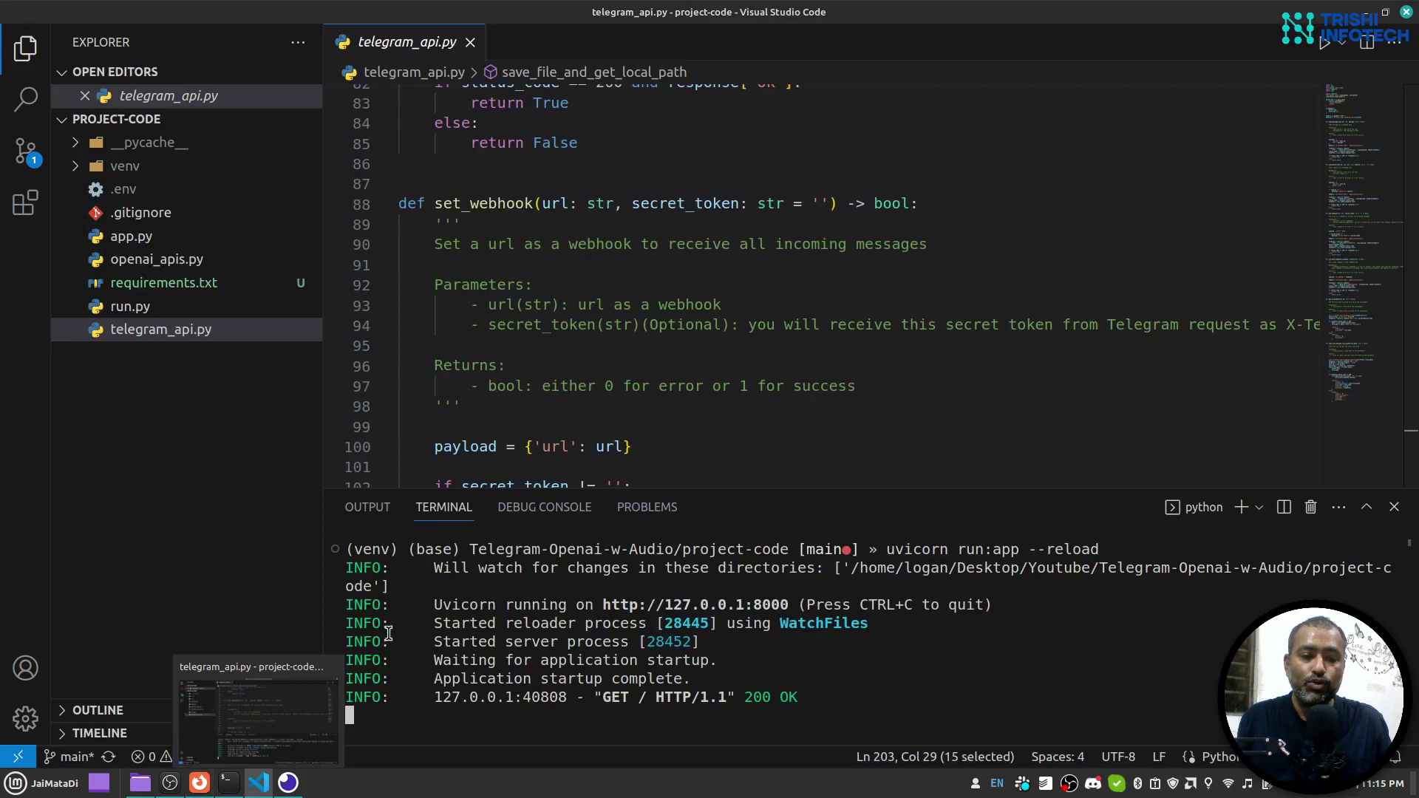
pyautogui.click(183, 783)
pyautogui.click(199, 783)
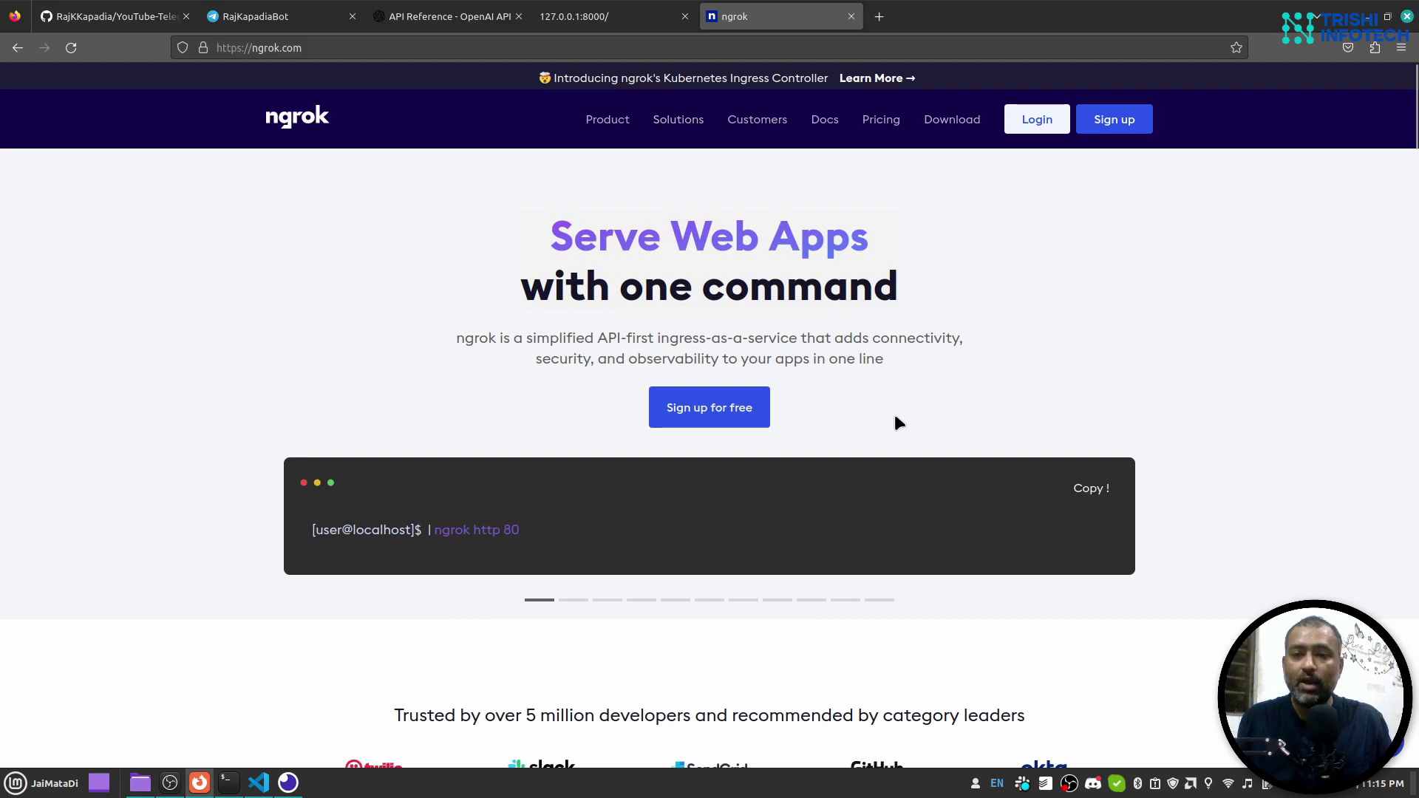
# Run ngrok http 8000 in the terminal and maximize the tunnel session.
pyautogui.click(228, 783)
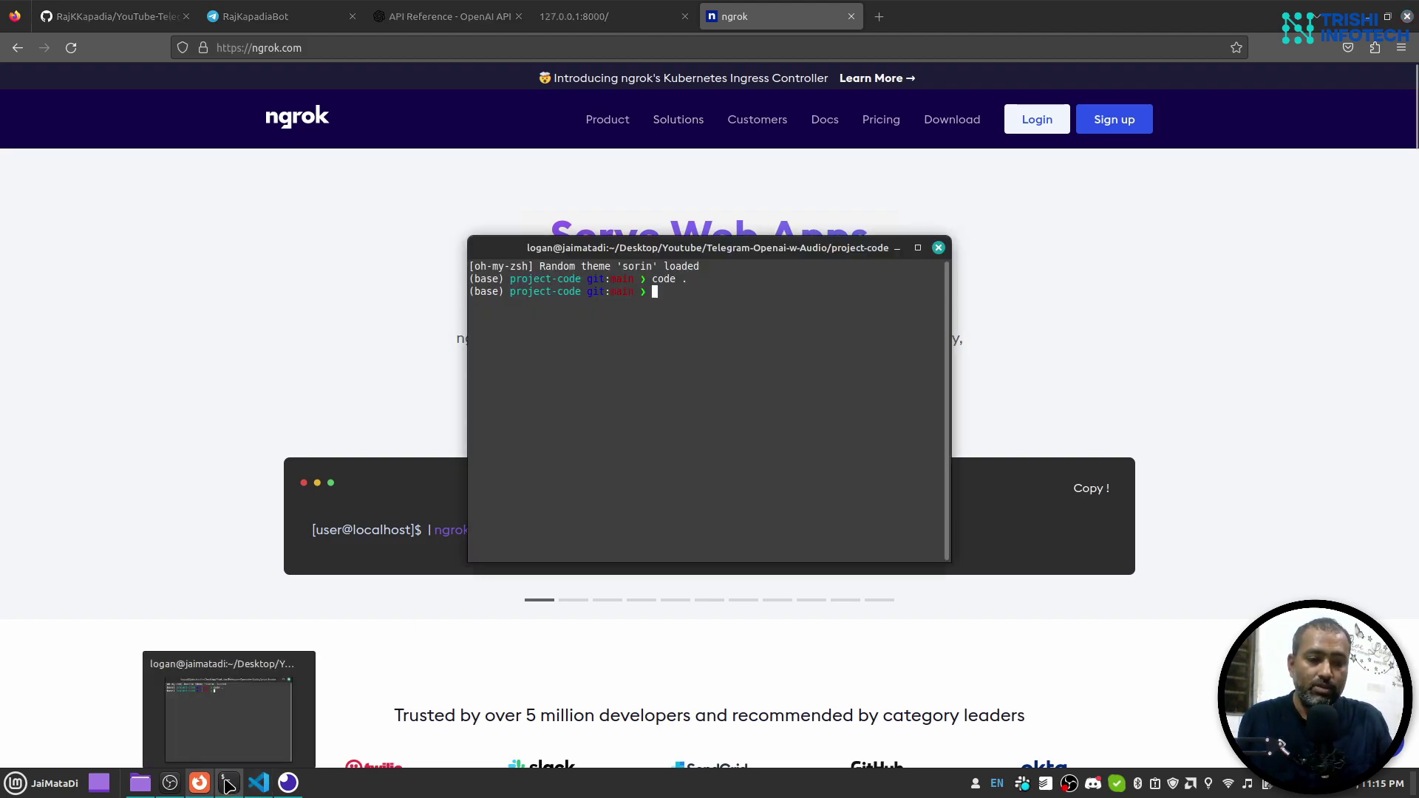
pyautogui.write('ngrok ht')
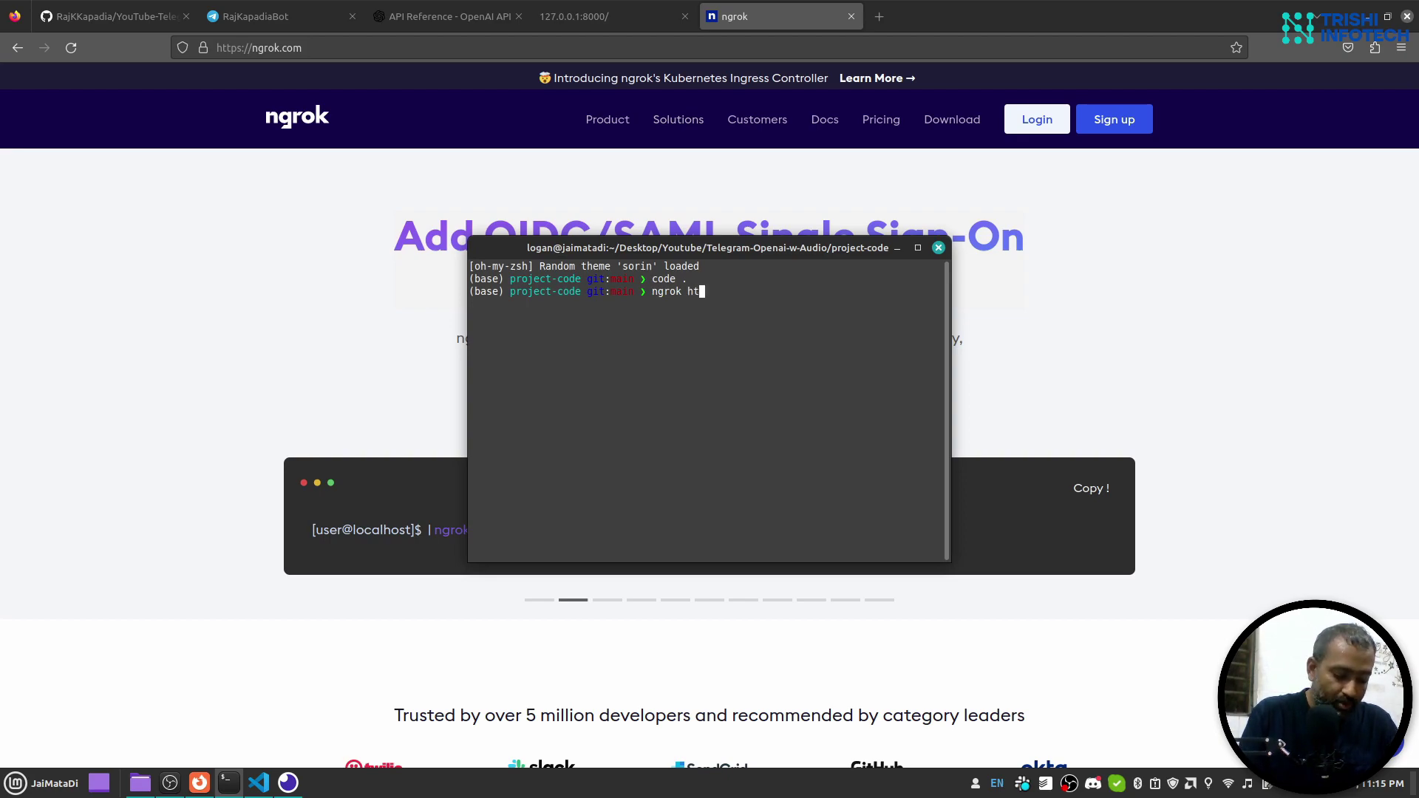
pyautogui.write('tp 8000')
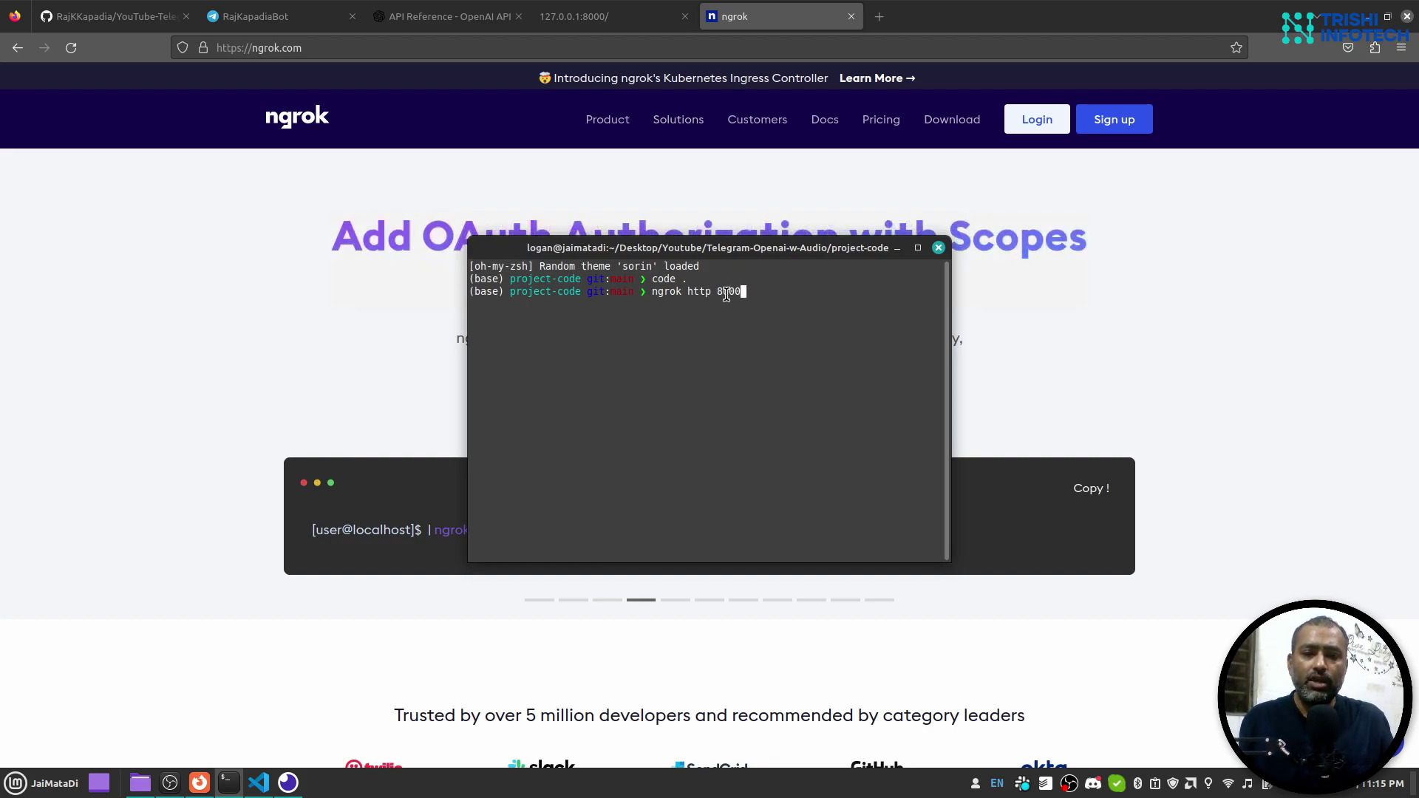
pyautogui.press('Return')
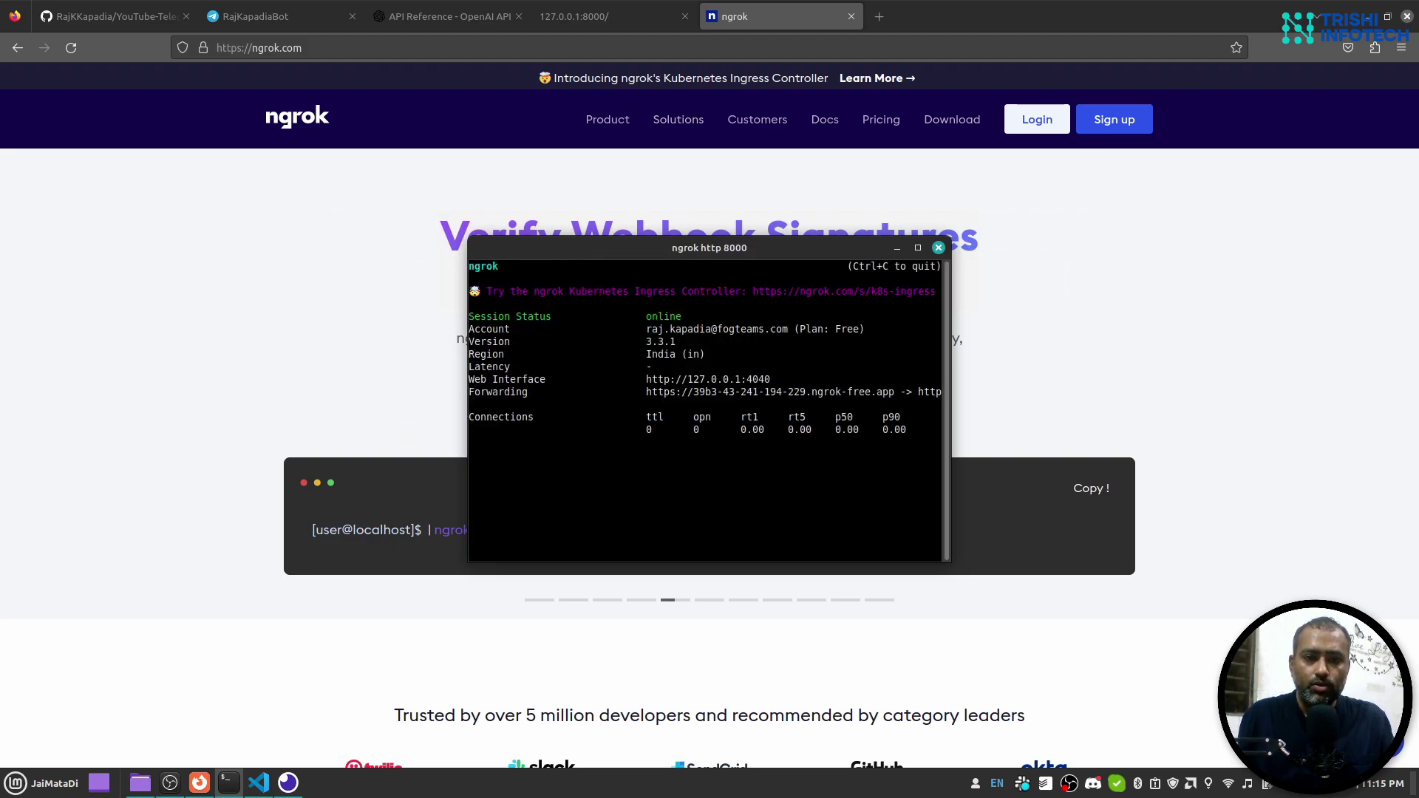
pyautogui.click(917, 247)
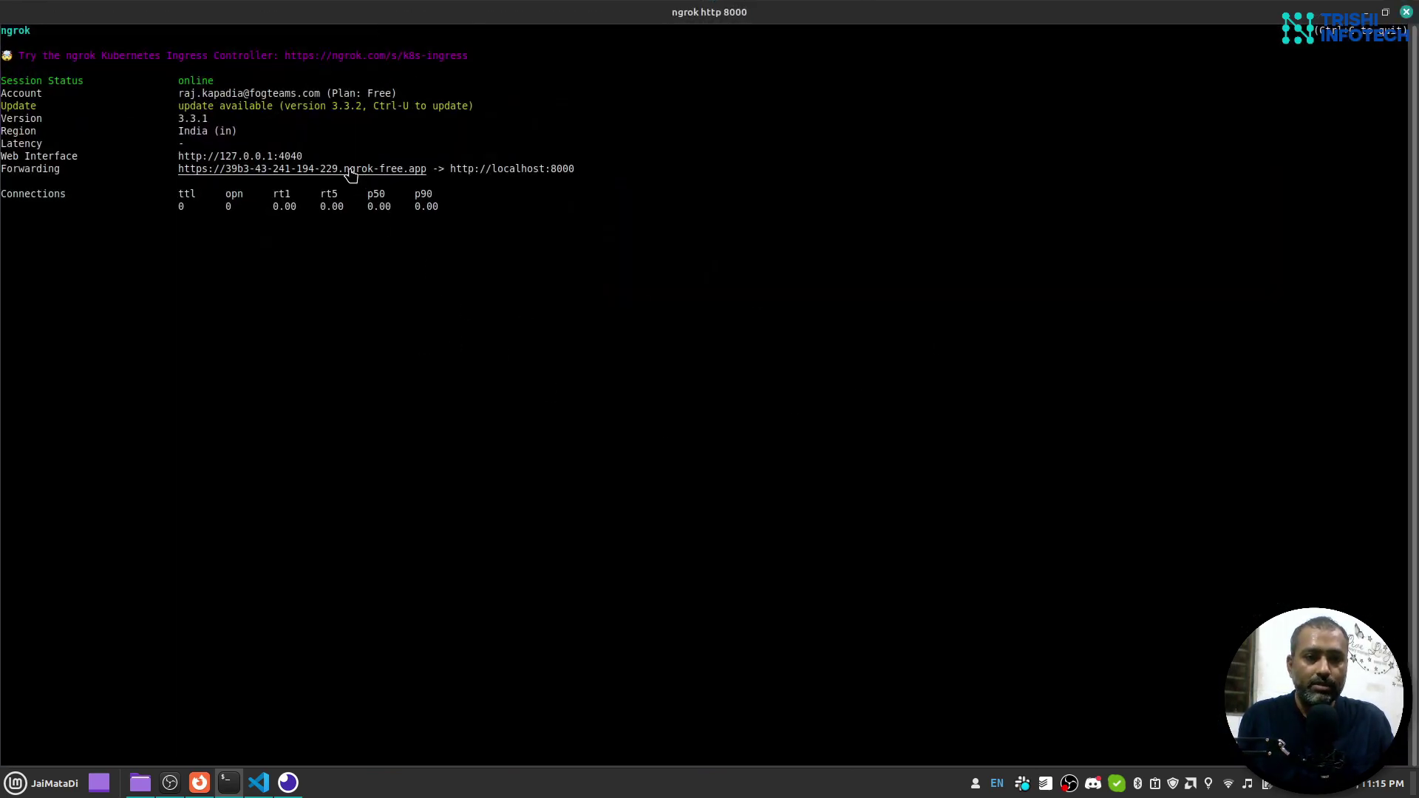
# Visit the public ngrok-free.app URL past the warning, confirm the enlarged OK 200 JSON, and focus its address.
pyautogui.keyDown('ctrl'); pyautogui.click(351, 175); pyautogui.keyUp('ctrl')
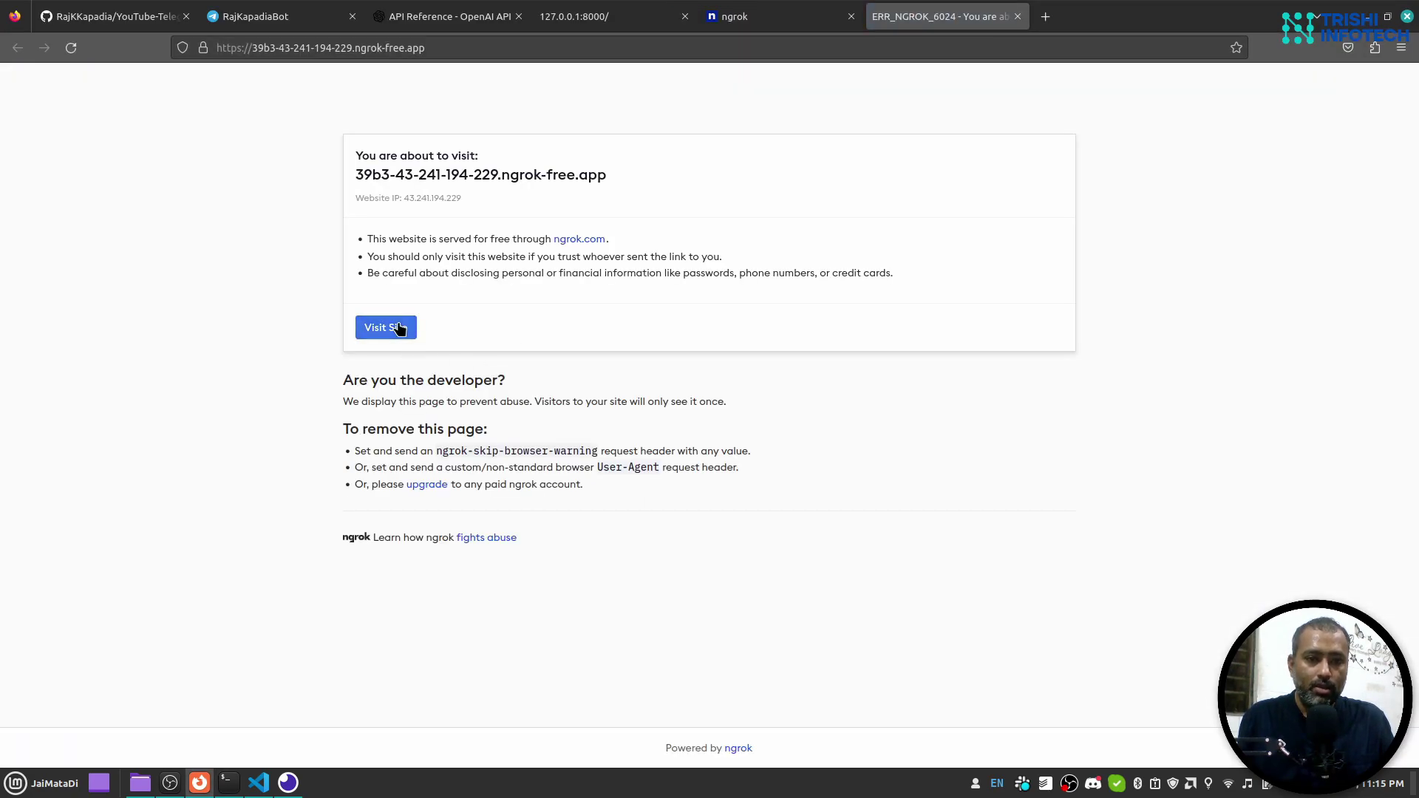
pyautogui.click(399, 329)
pyautogui.hotkey('ctrl', '+')
pyautogui.hotkey('ctrl', '+')
pyautogui.hotkey('ctrl', '+')
pyautogui.hotkey('ctrl', '+')
pyautogui.hotkey('ctrl', '+')
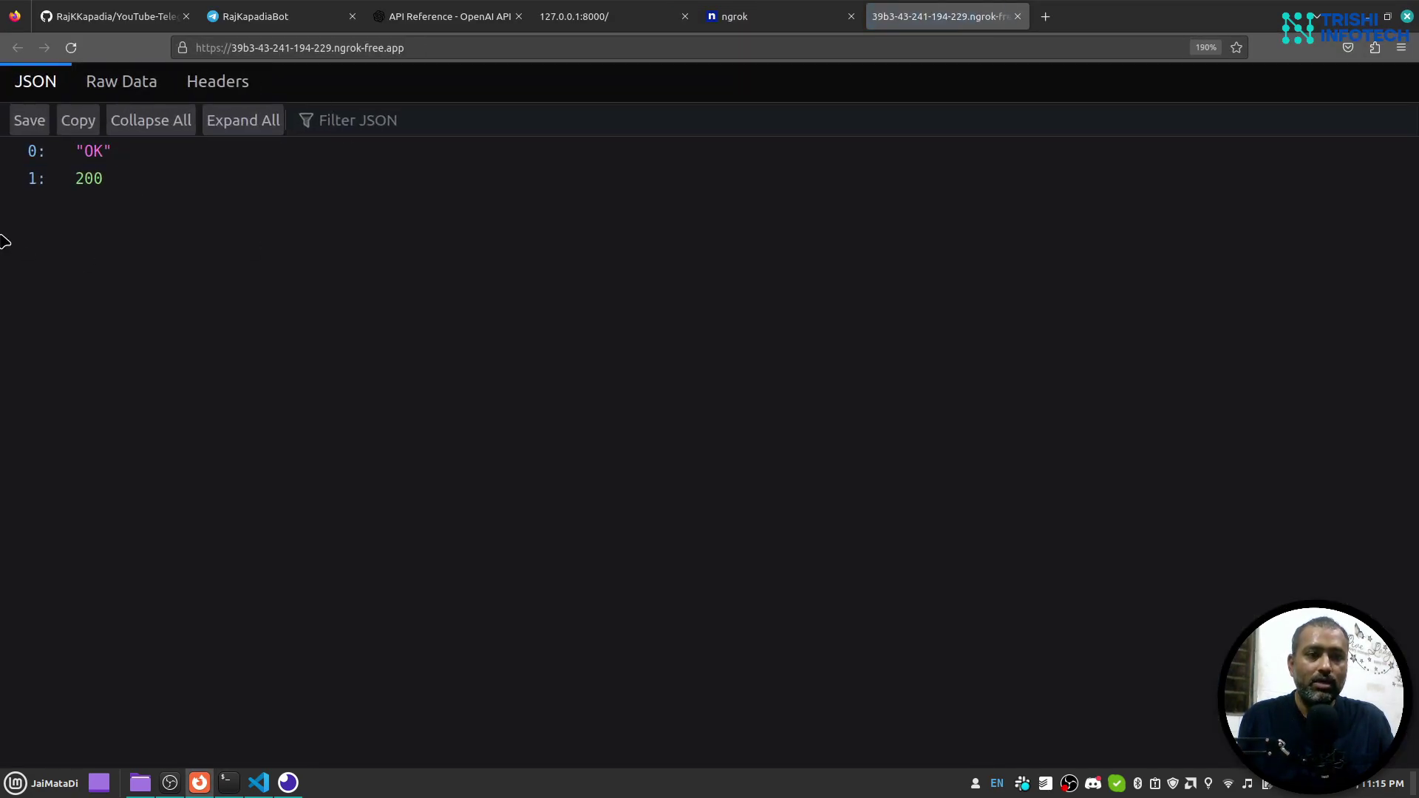
pyautogui.click(431, 47)
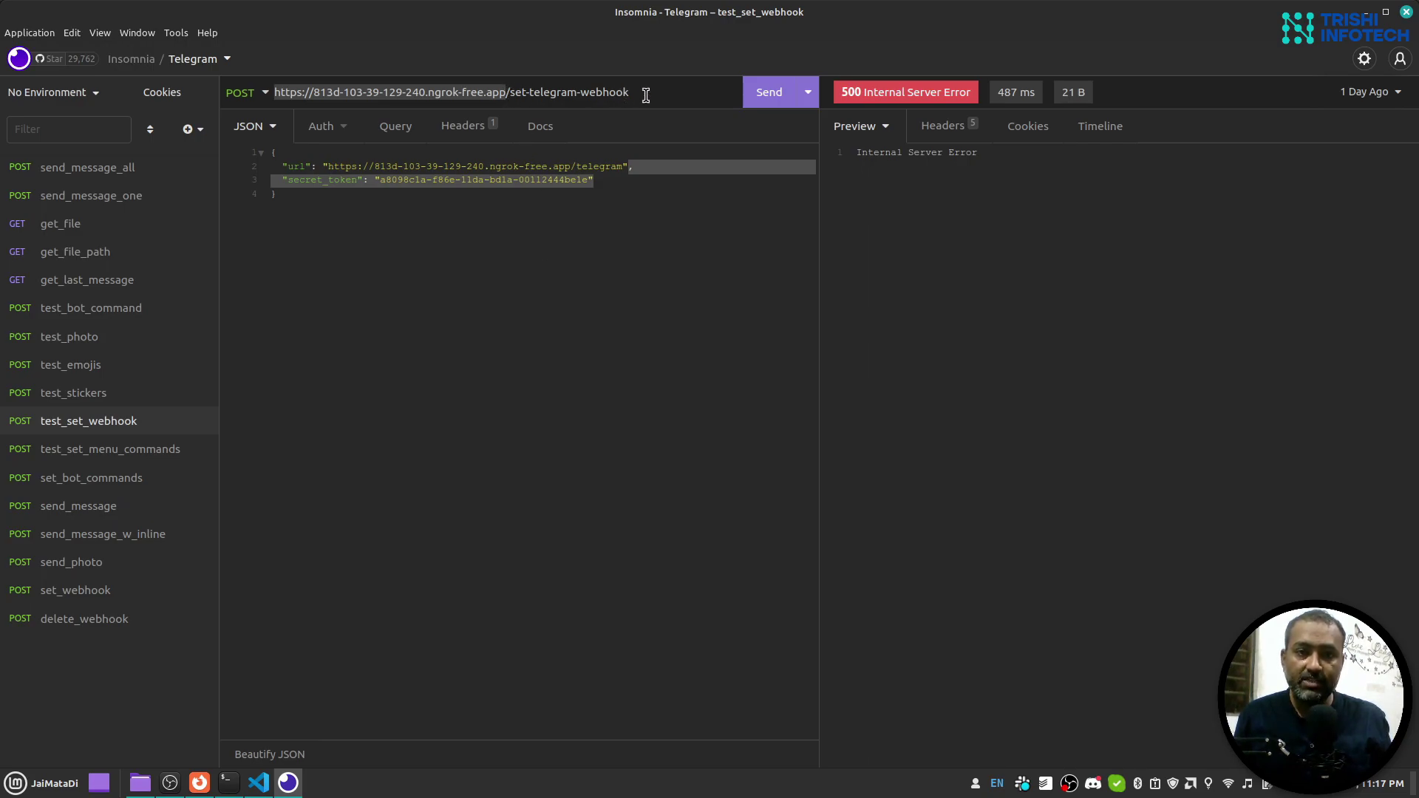
# Review the set-telegram-webhook route in app.py, then switch to the Insomnia webhook request.
pyautogui.click(257, 783)
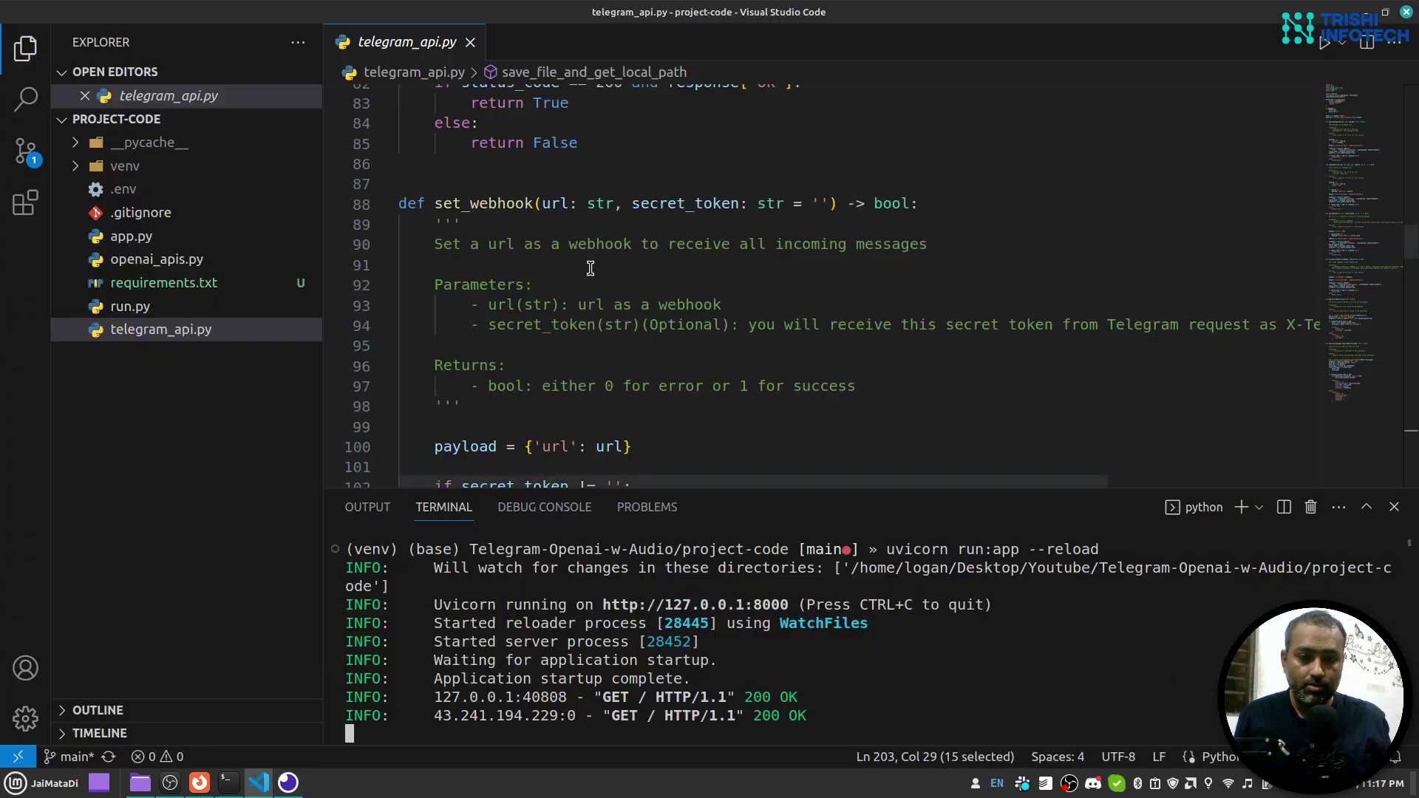
pyautogui.click(131, 237)
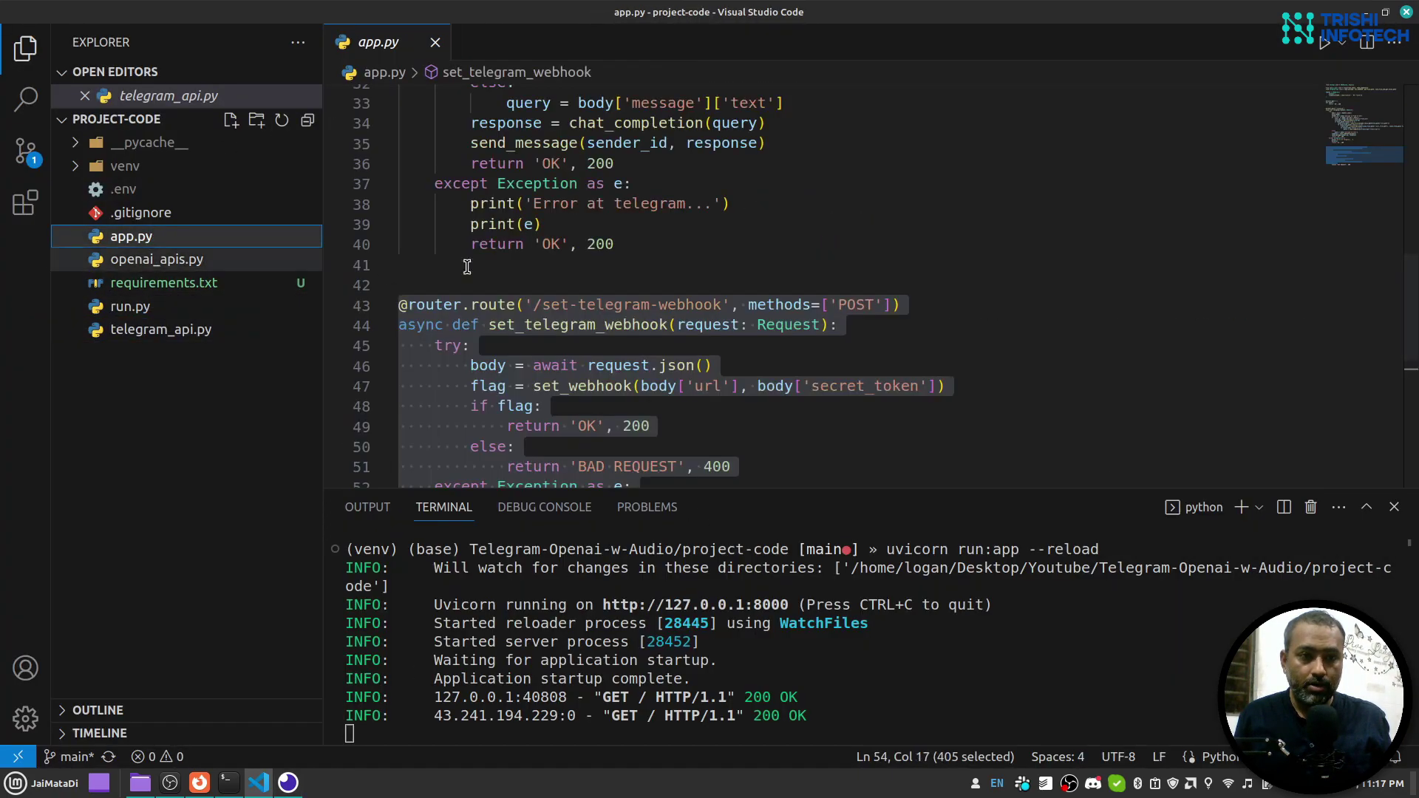
pyautogui.scroll(-2, 628, 262)
pyautogui.click(641, 166)
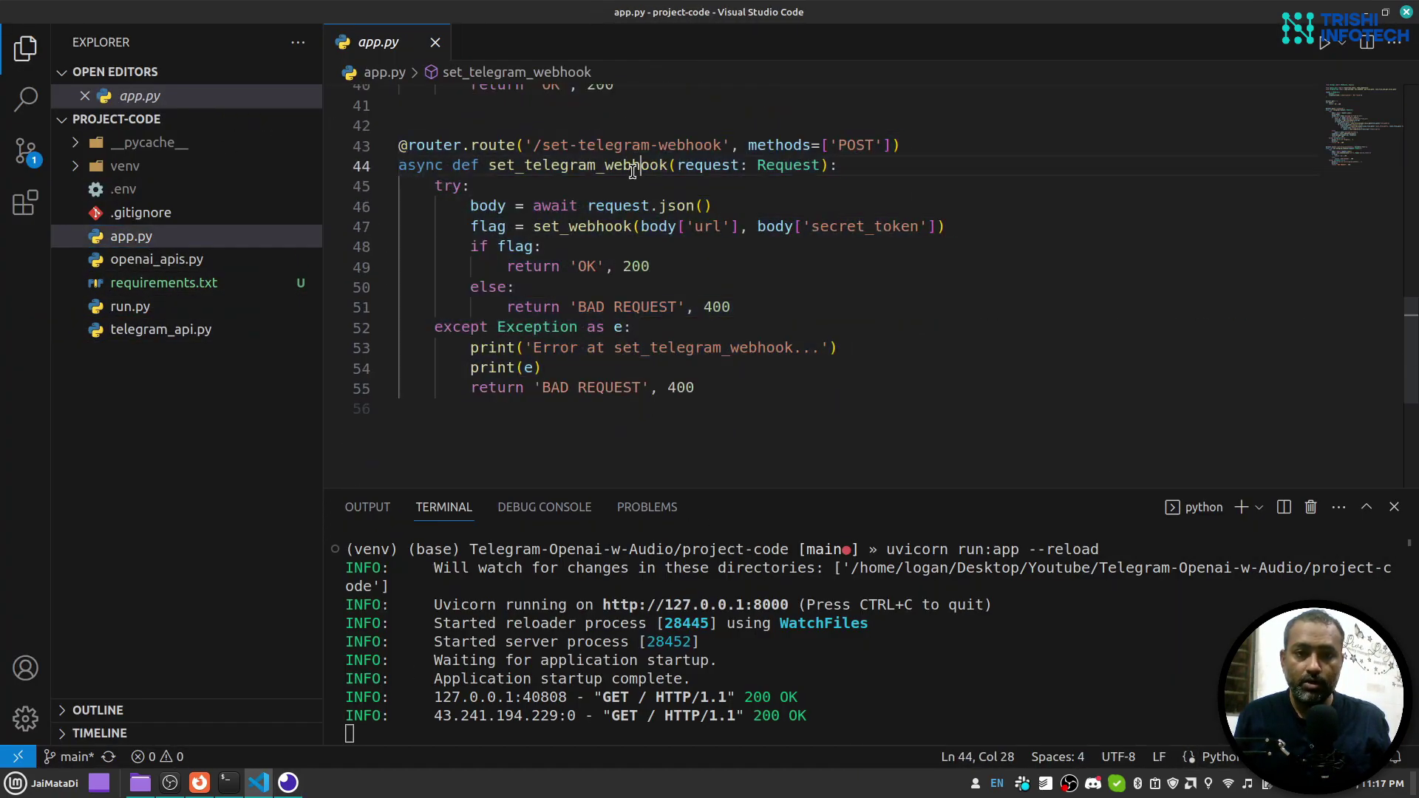
pyautogui.click(287, 783)
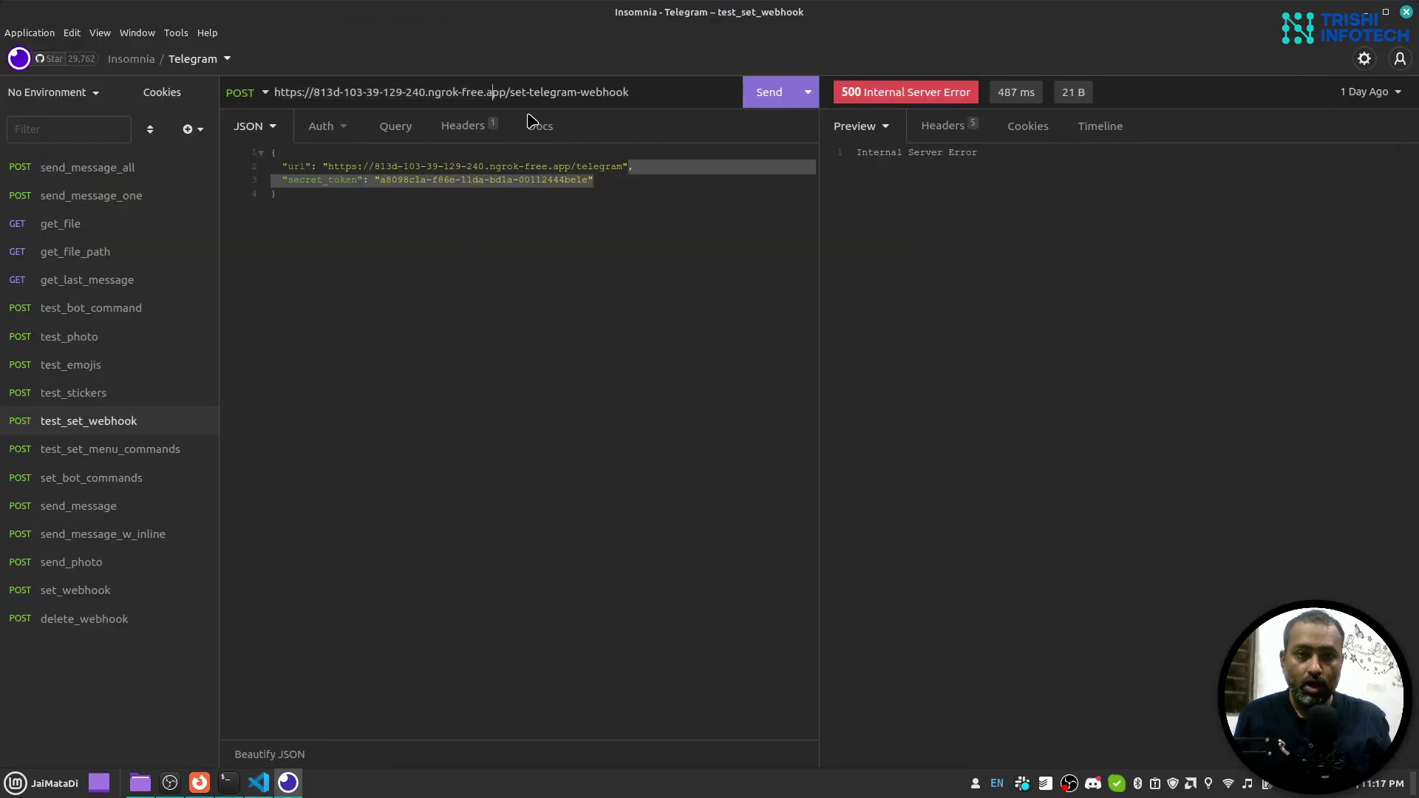
# Replace the request address and JSON url value with the new 39b3 ngrok address.
pyautogui.moveTo(511, 92); pyautogui.dragTo(282, 93)
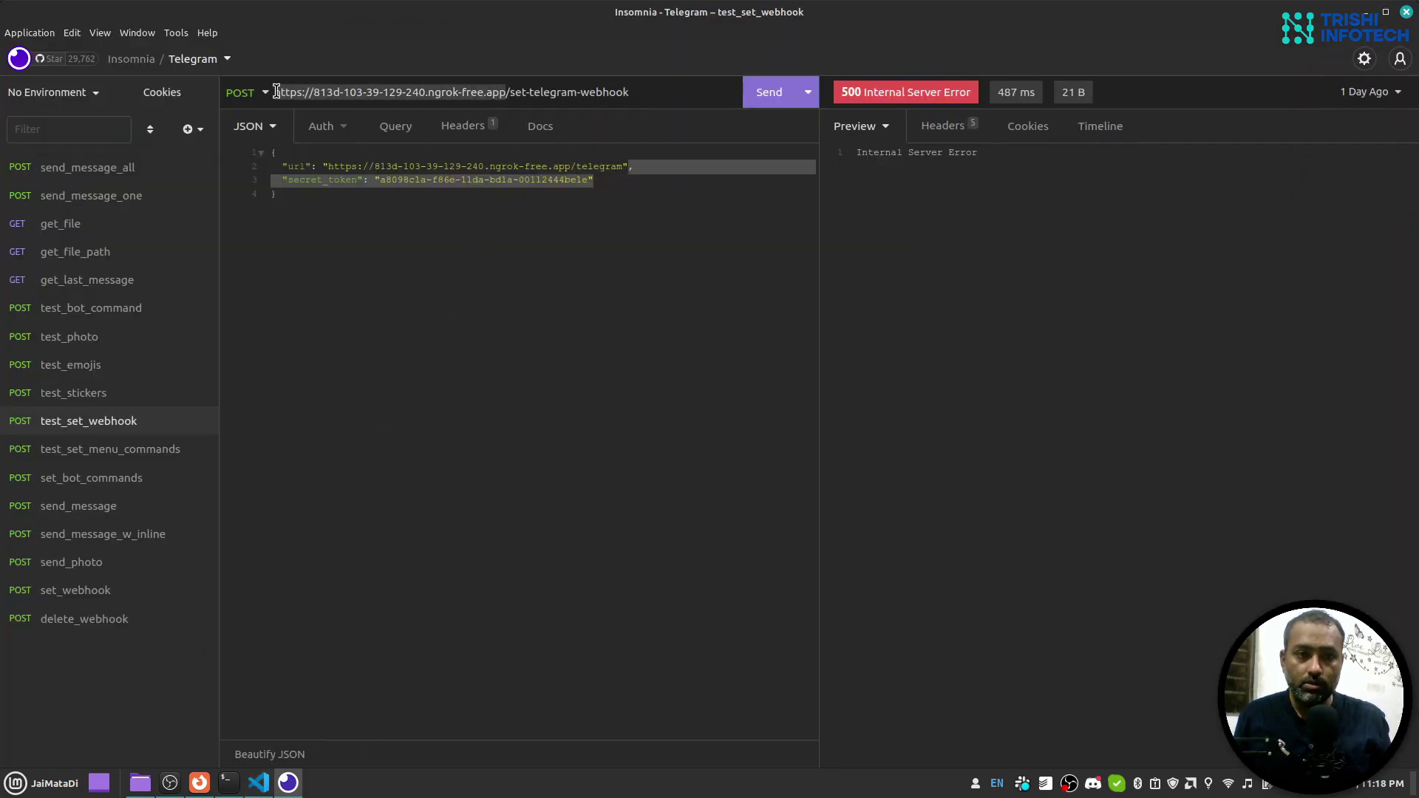
pyautogui.write('https://39b3-43-241-194-229.ngrok-free.app/')
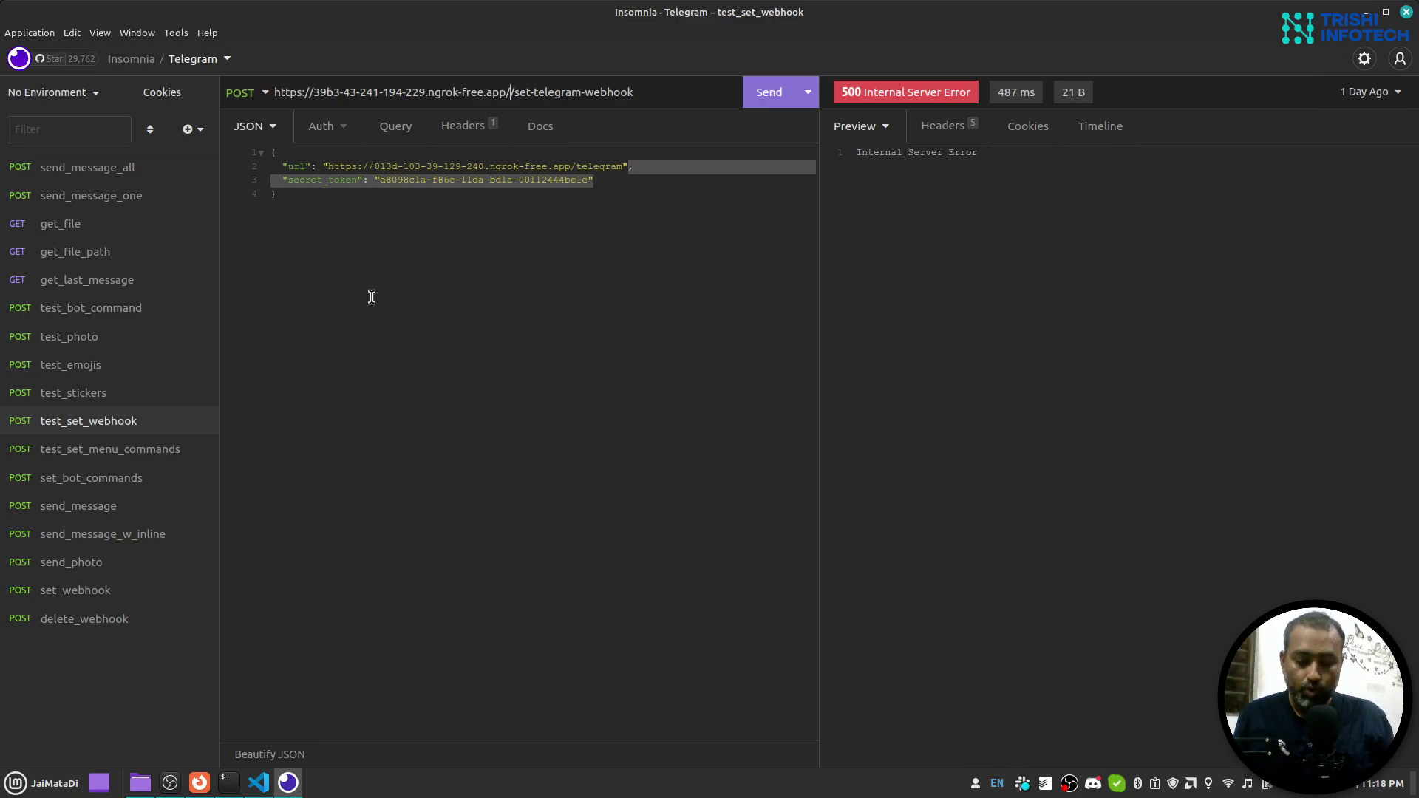
pyautogui.click(356, 235)
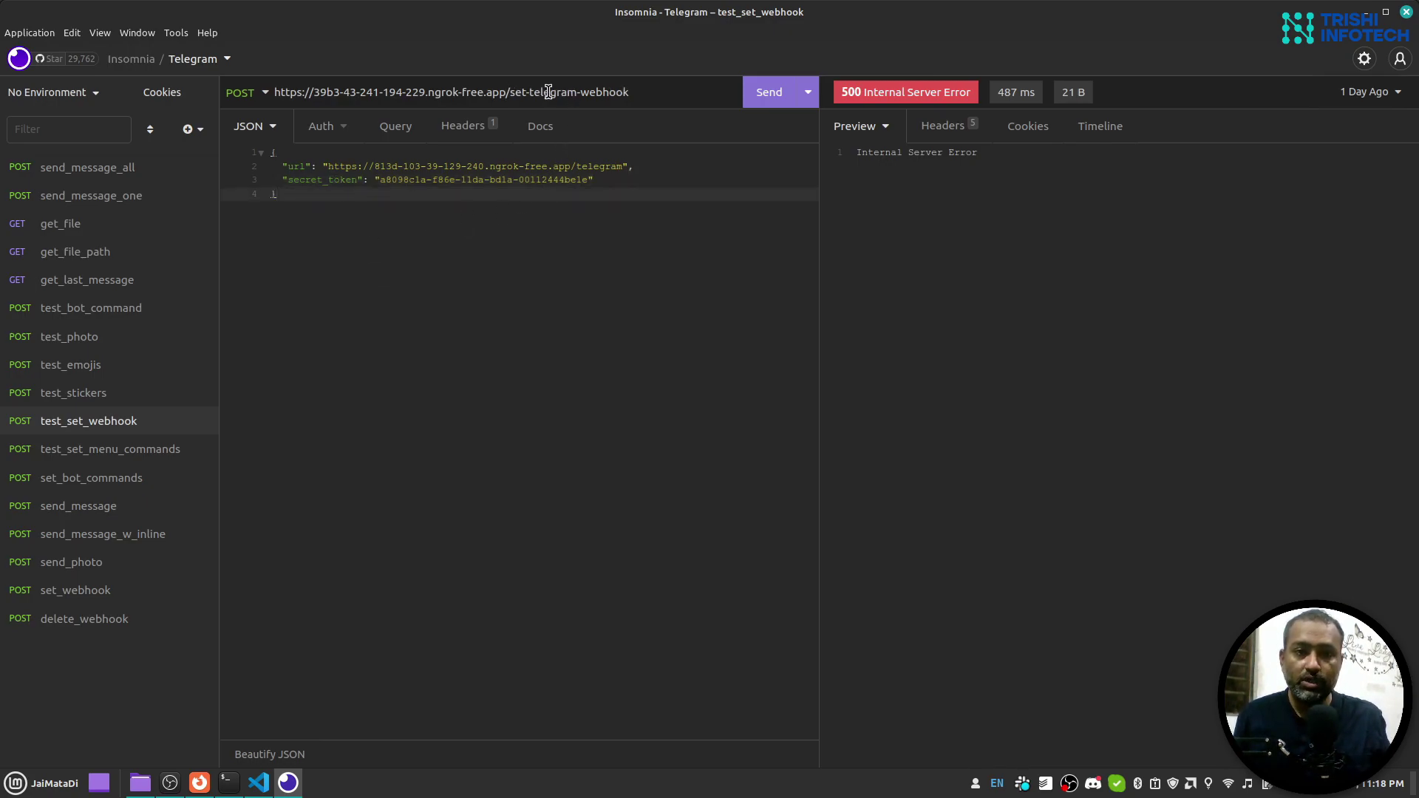
pyautogui.moveTo(326, 165); pyautogui.dragTo(618, 166)
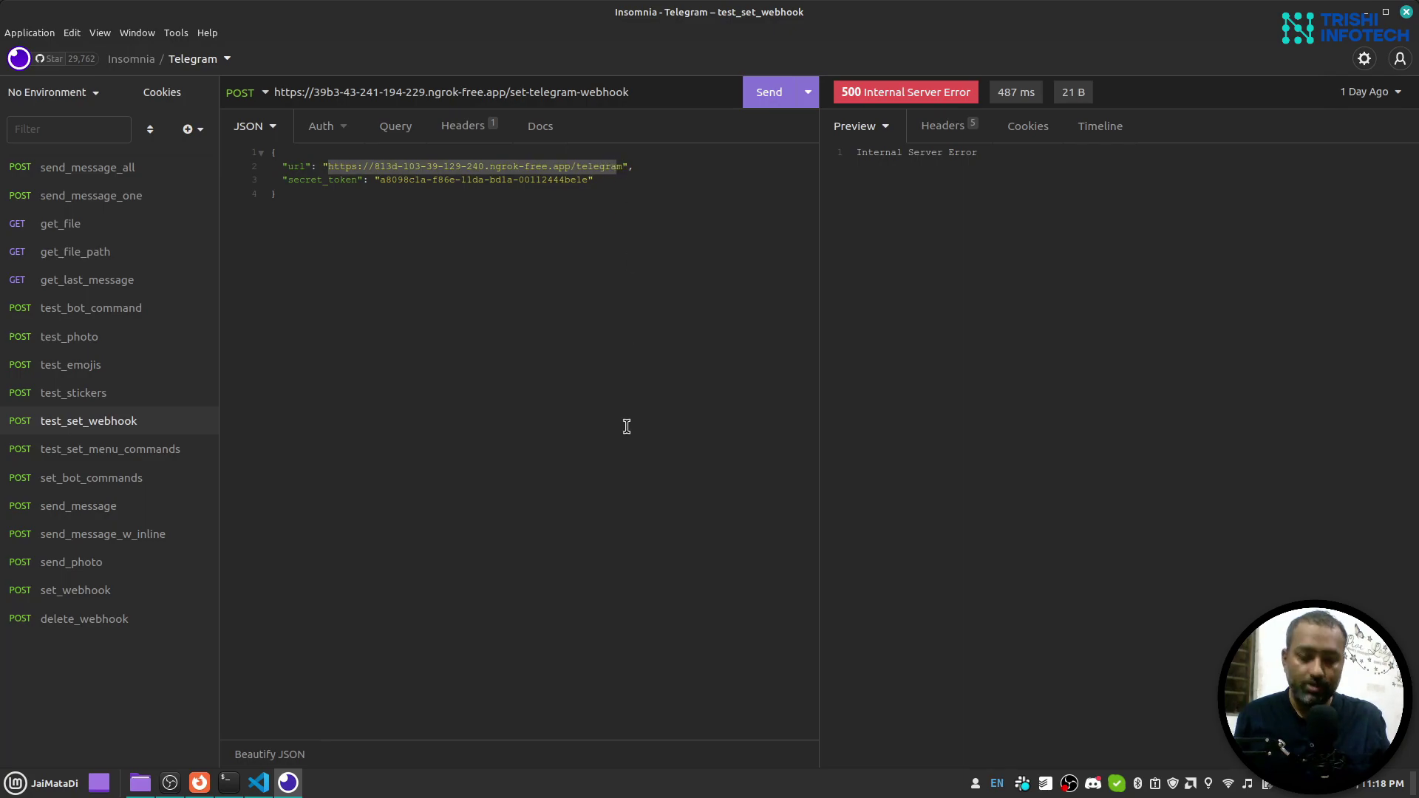
pyautogui.press('BackSpace')
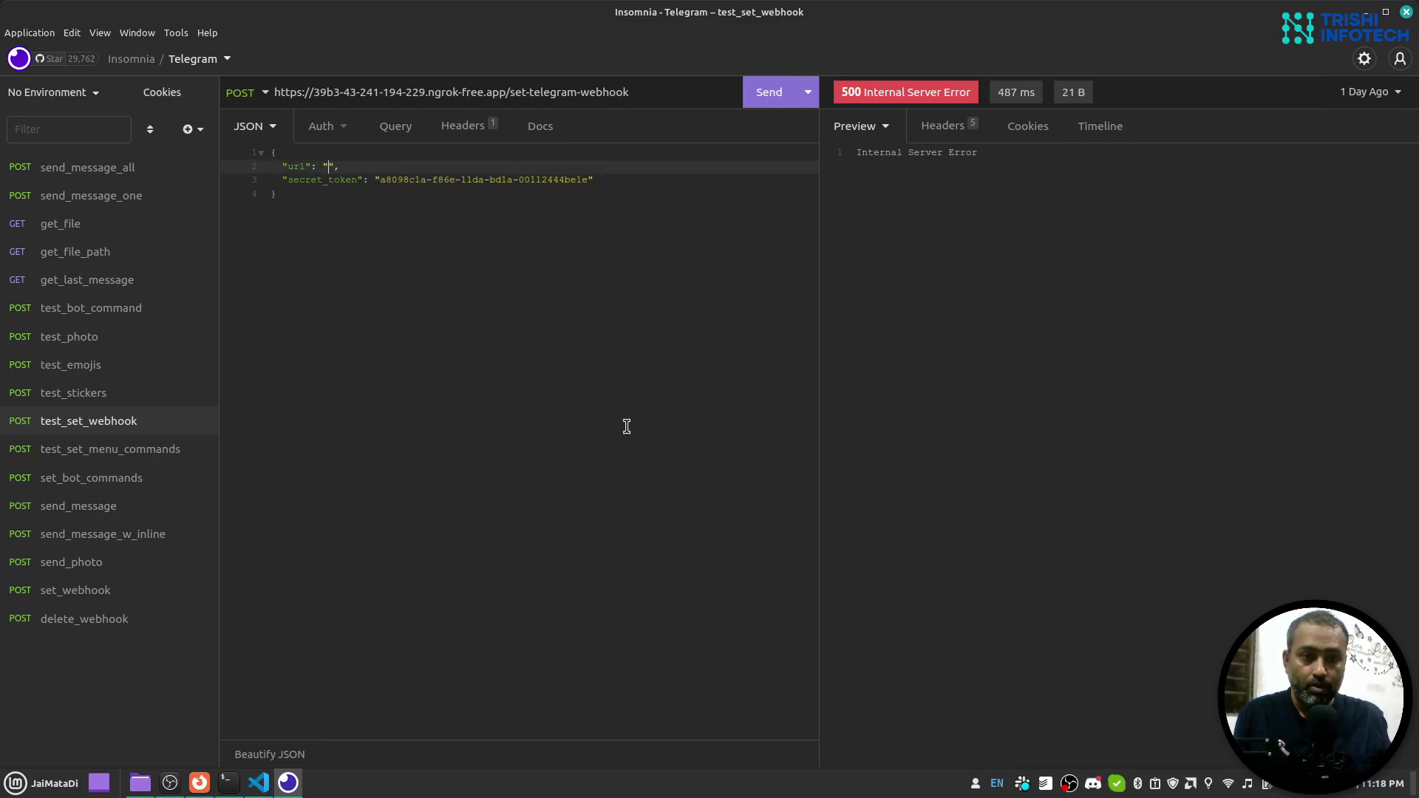
pyautogui.write('https://39b3-43-241-194-229.ngrok-free.app/')
pyautogui.write('telegra')
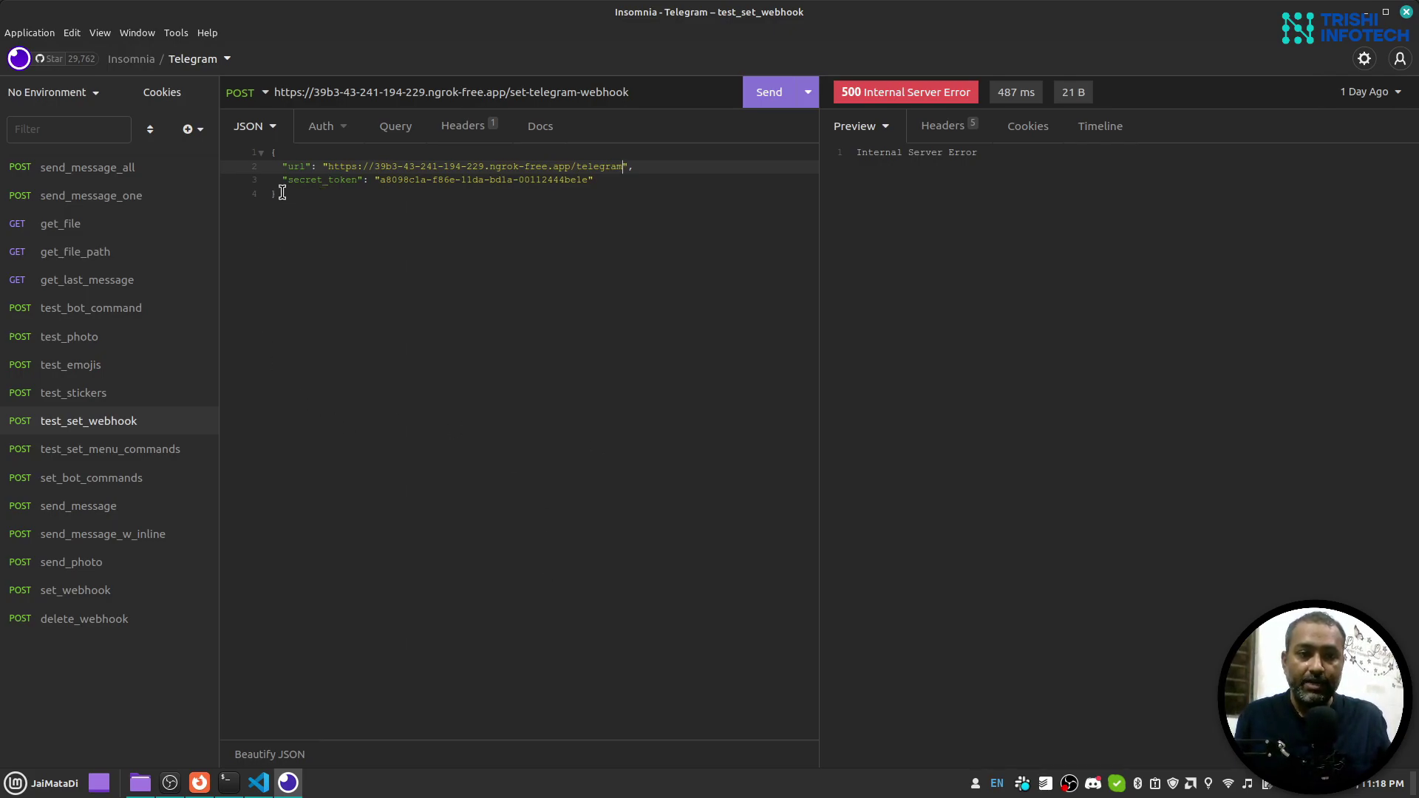
pyautogui.moveTo(284, 181); pyautogui.dragTo(599, 184)
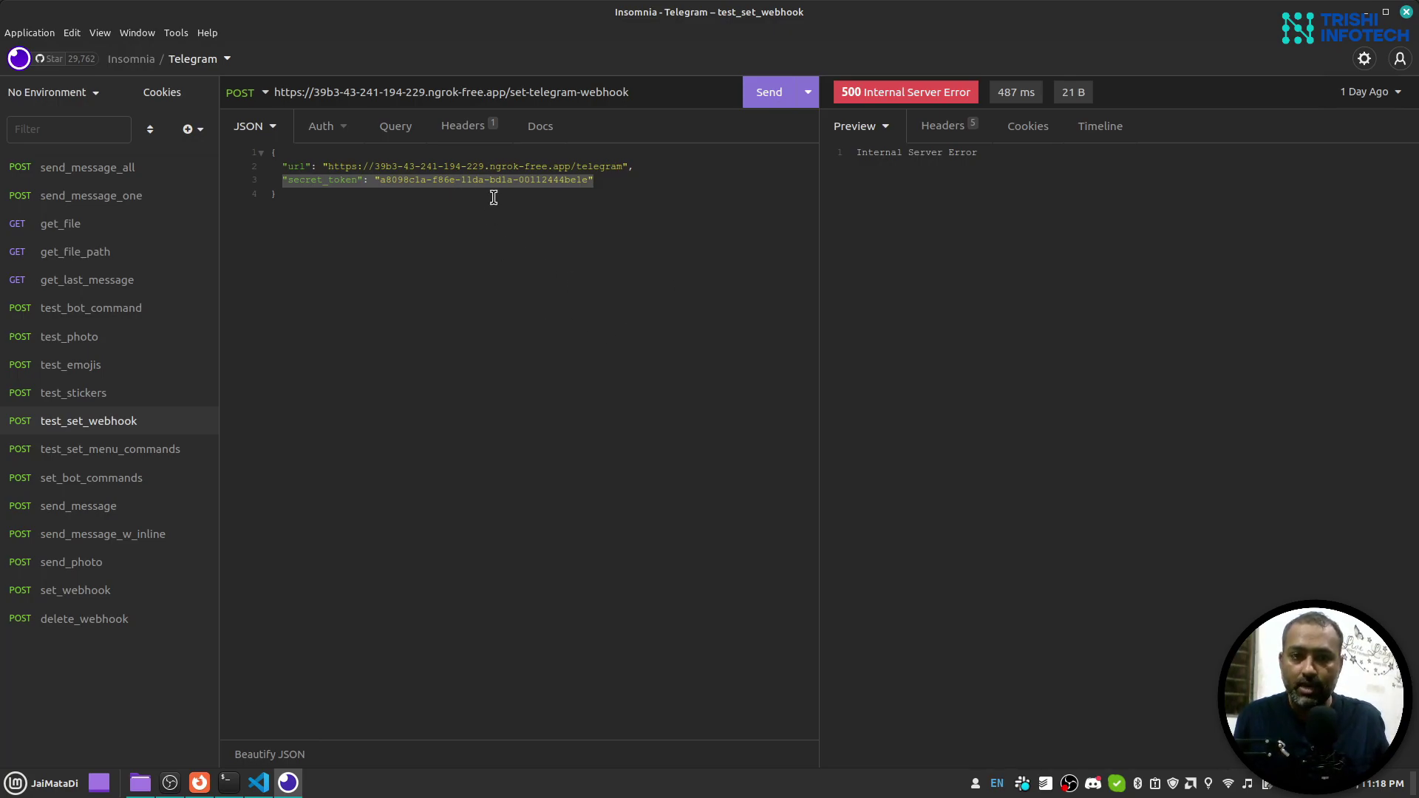
# Send the set-webhook request twice and inspect the 500 'tuple' not callable traceback in the server log.
pyautogui.click(766, 100)
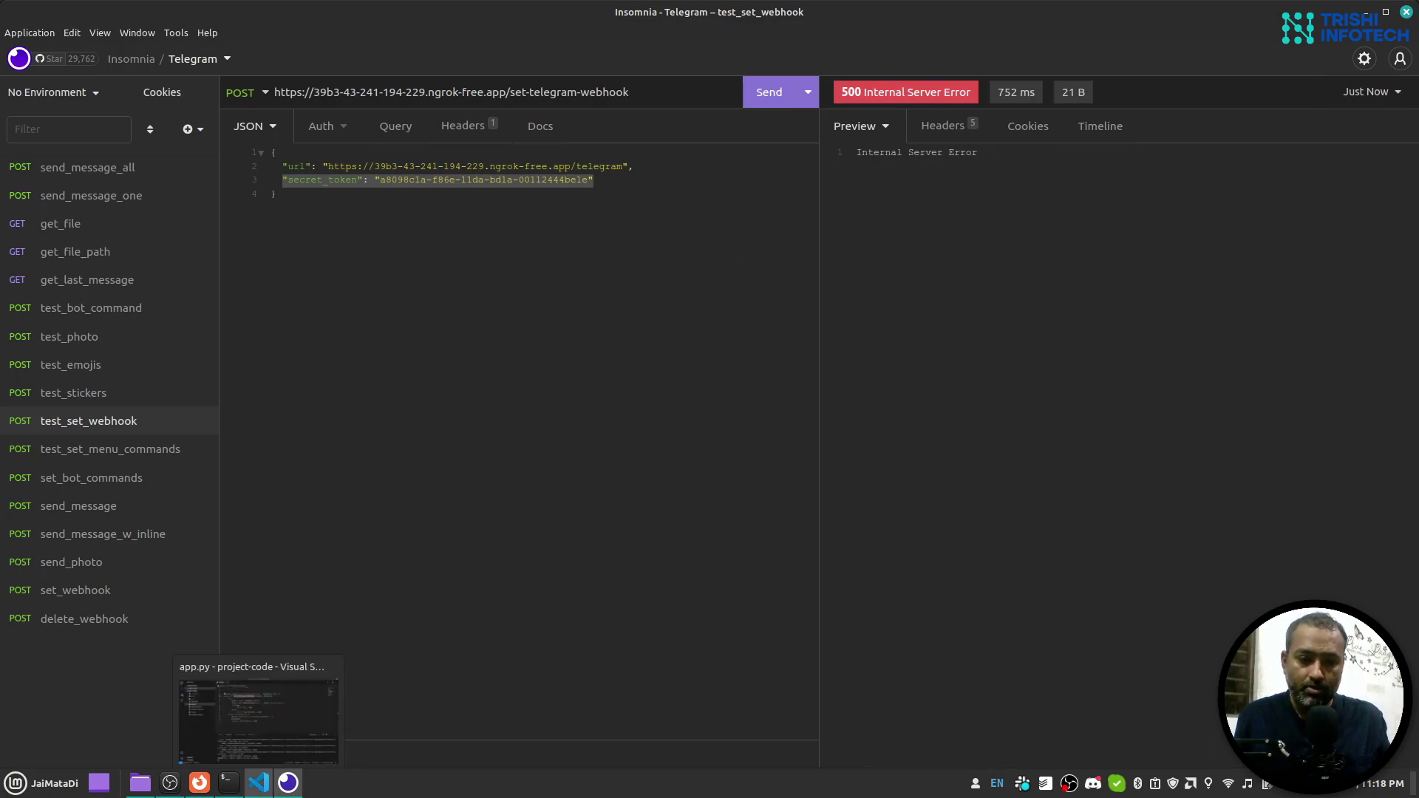
pyautogui.click(257, 721)
pyautogui.scroll(5, 850, 702)
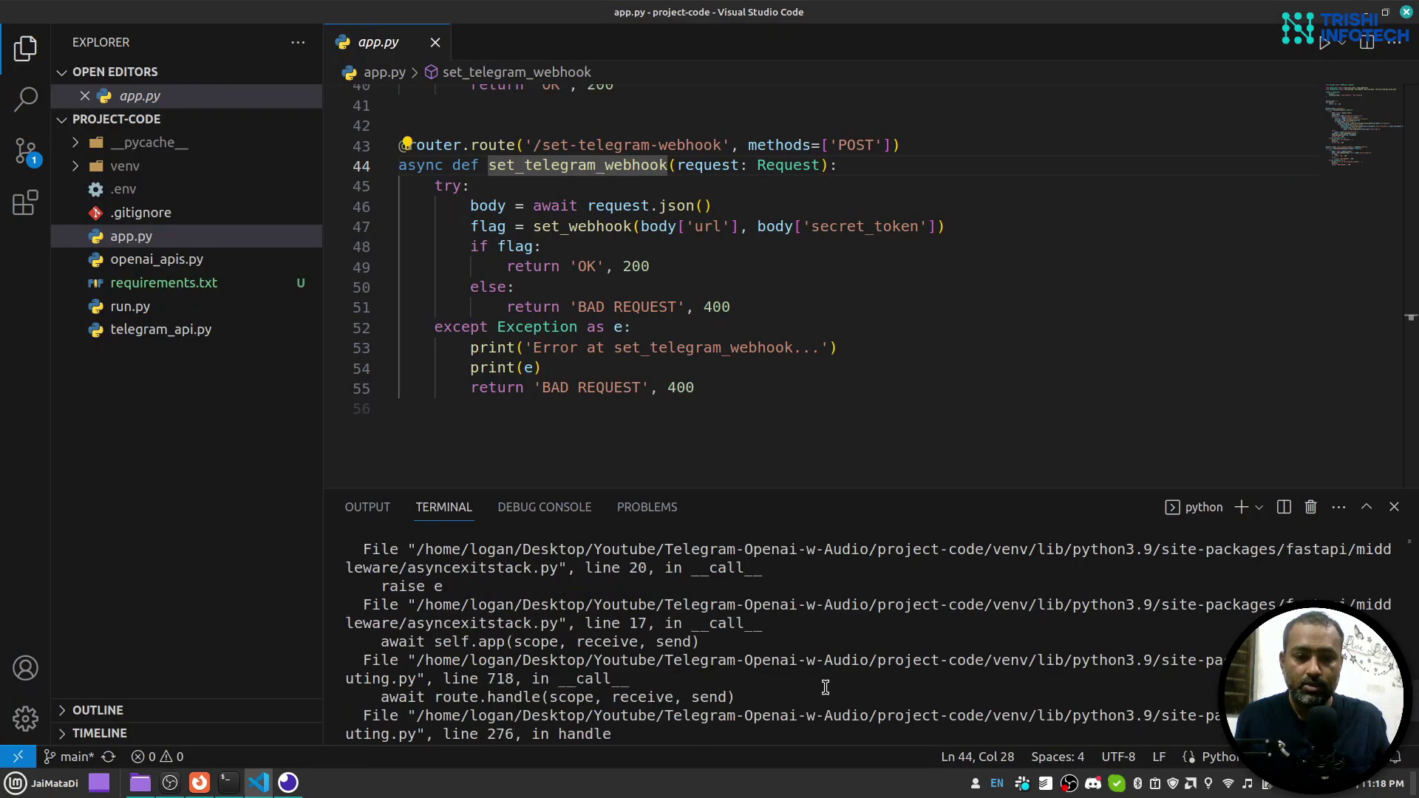
pyautogui.scroll(5, 843, 698)
pyautogui.scroll(5, 825, 688)
pyautogui.scroll(1, 825, 687)
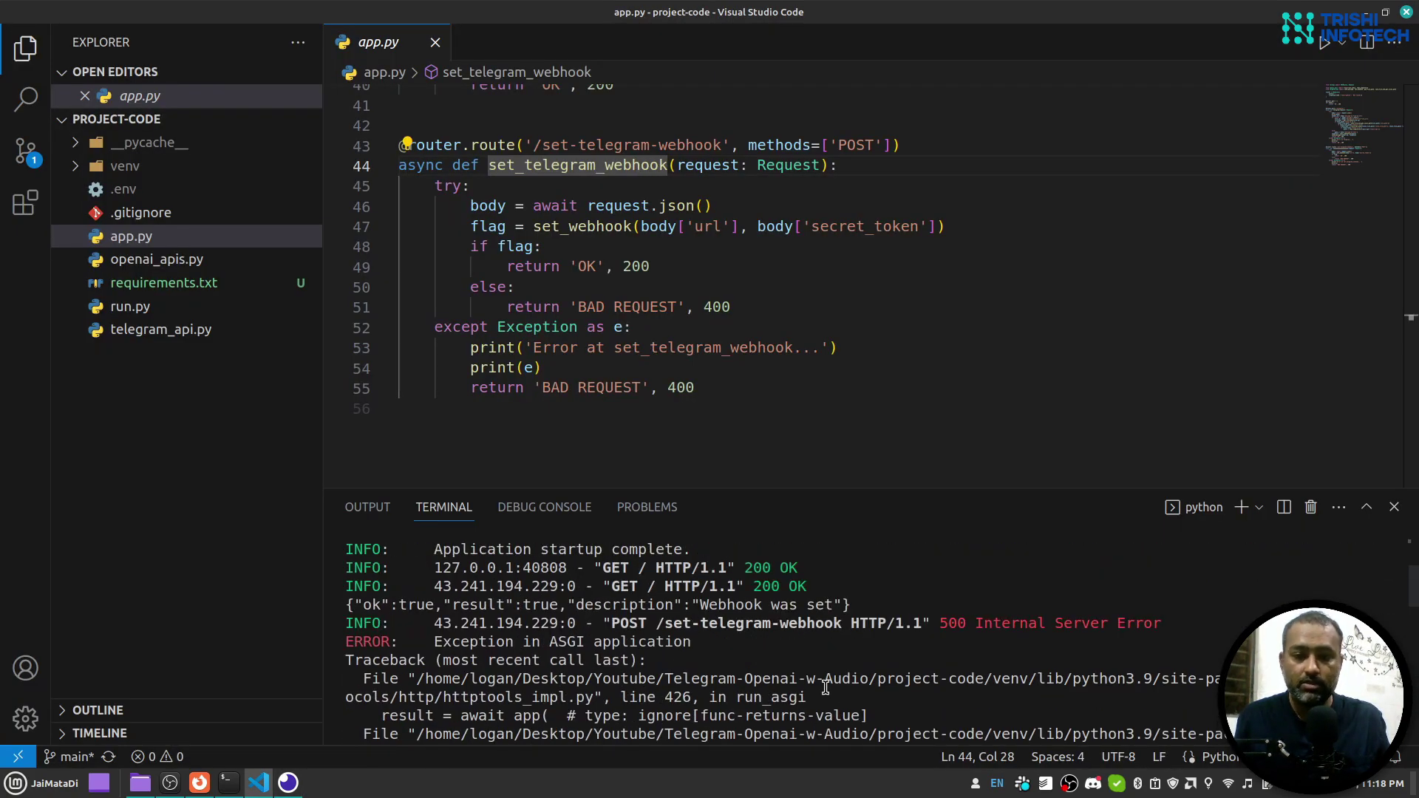
pyautogui.scroll(-5, 825, 687)
pyautogui.scroll(-5, 855, 713)
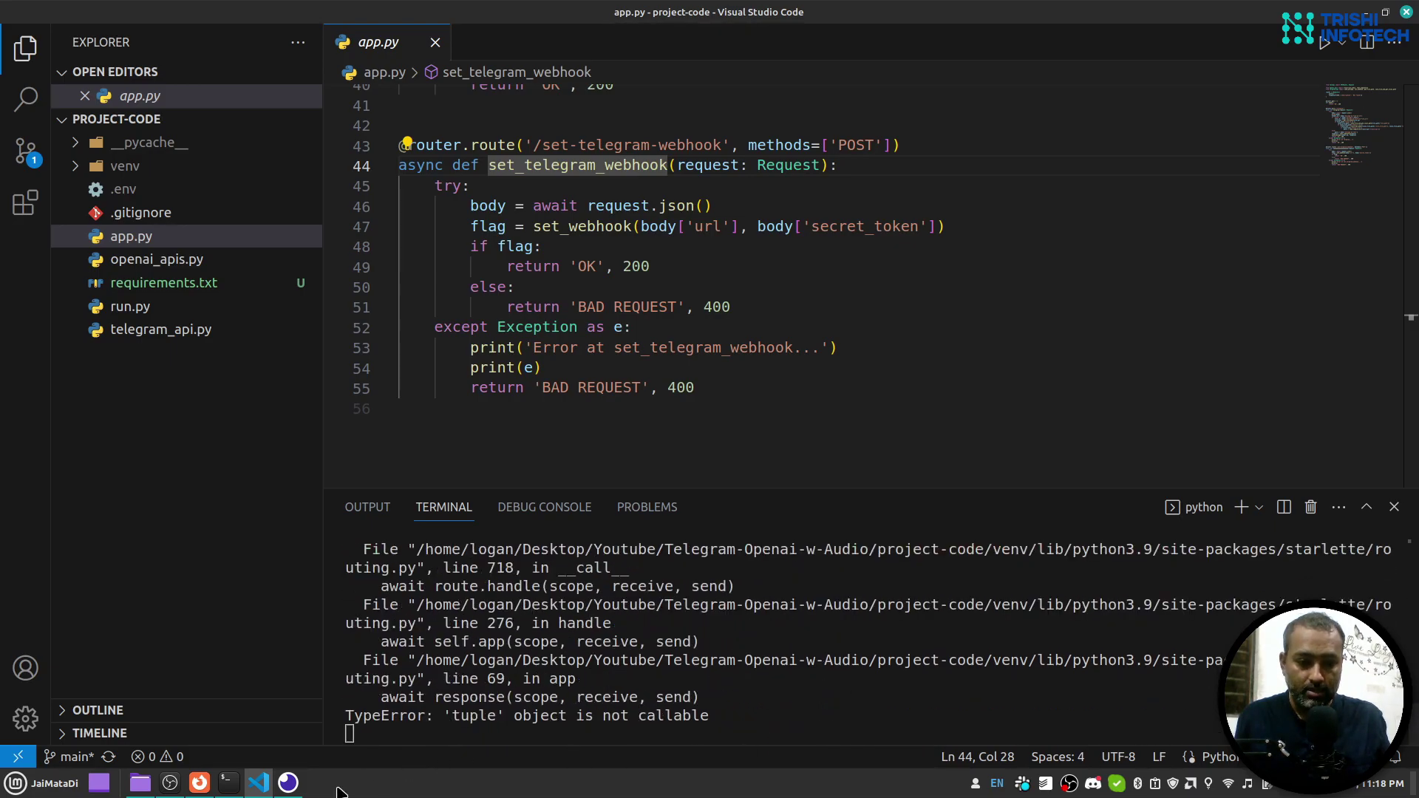
pyautogui.click(289, 785)
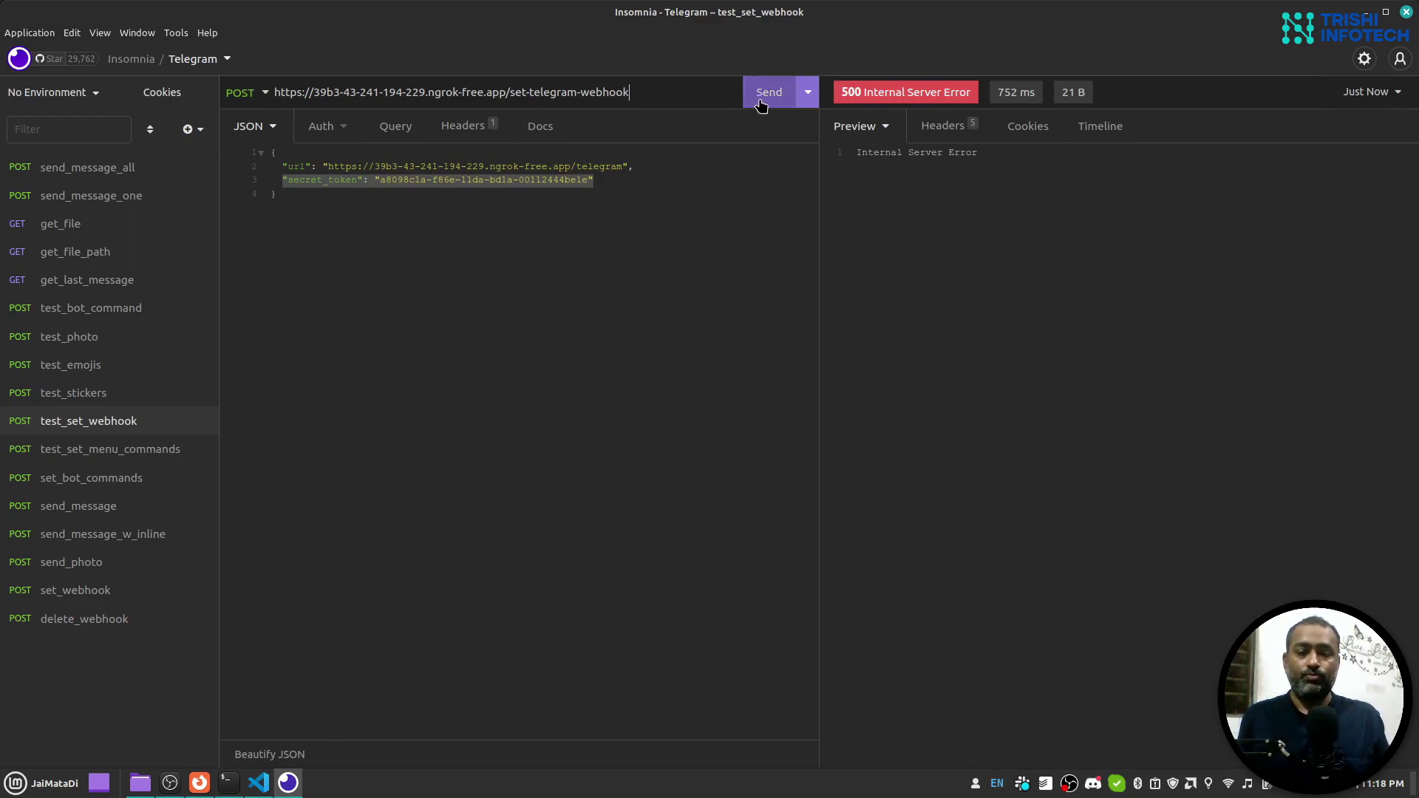
pyautogui.click(763, 97)
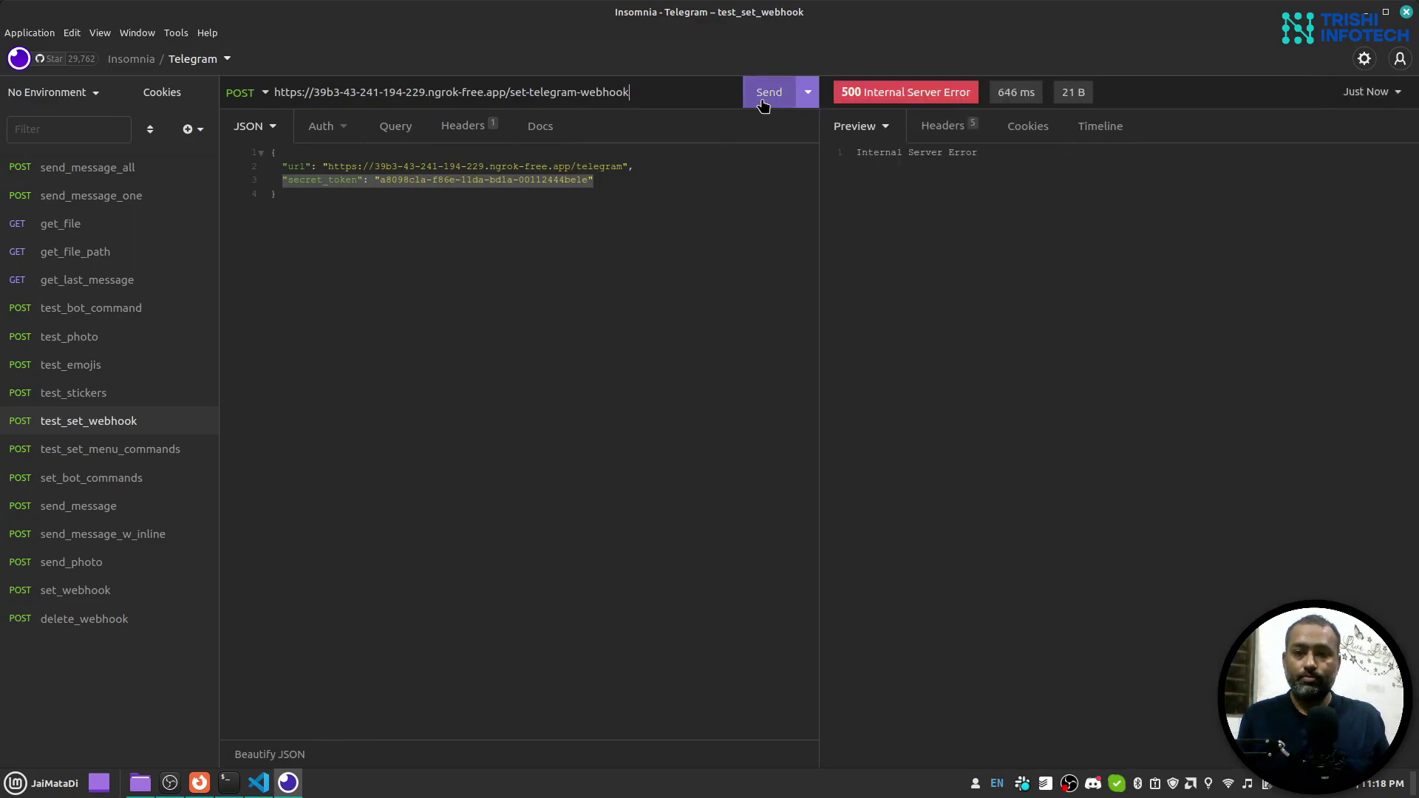
pyautogui.click(258, 783)
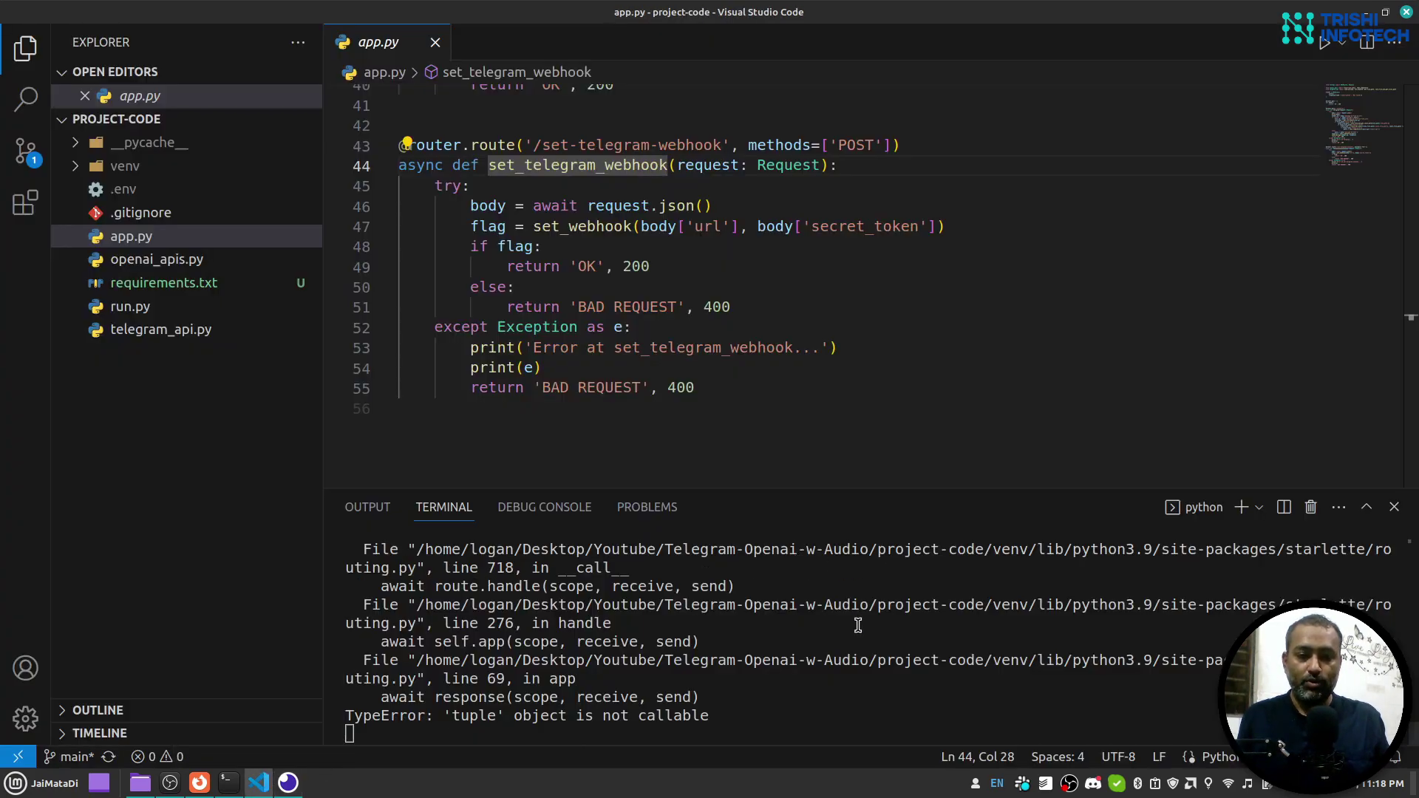
pyautogui.scroll(2, 821, 643)
pyautogui.scroll(2, 799, 655)
pyautogui.scroll(-3, 772, 661)
pyautogui.scroll(2, 772, 661)
pyautogui.scroll(-4, 772, 661)
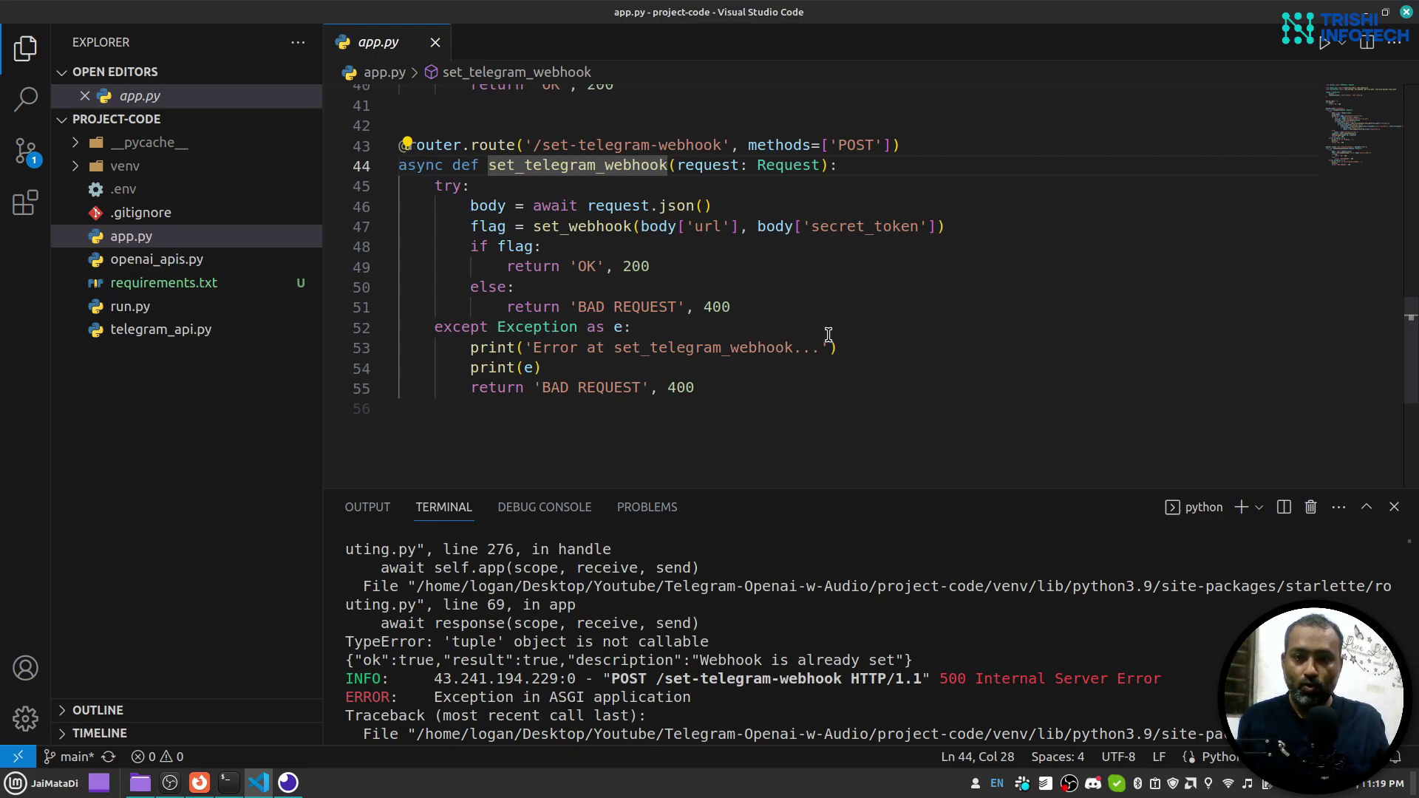
pyautogui.doubleClick(499, 148)
pyautogui.write('post')
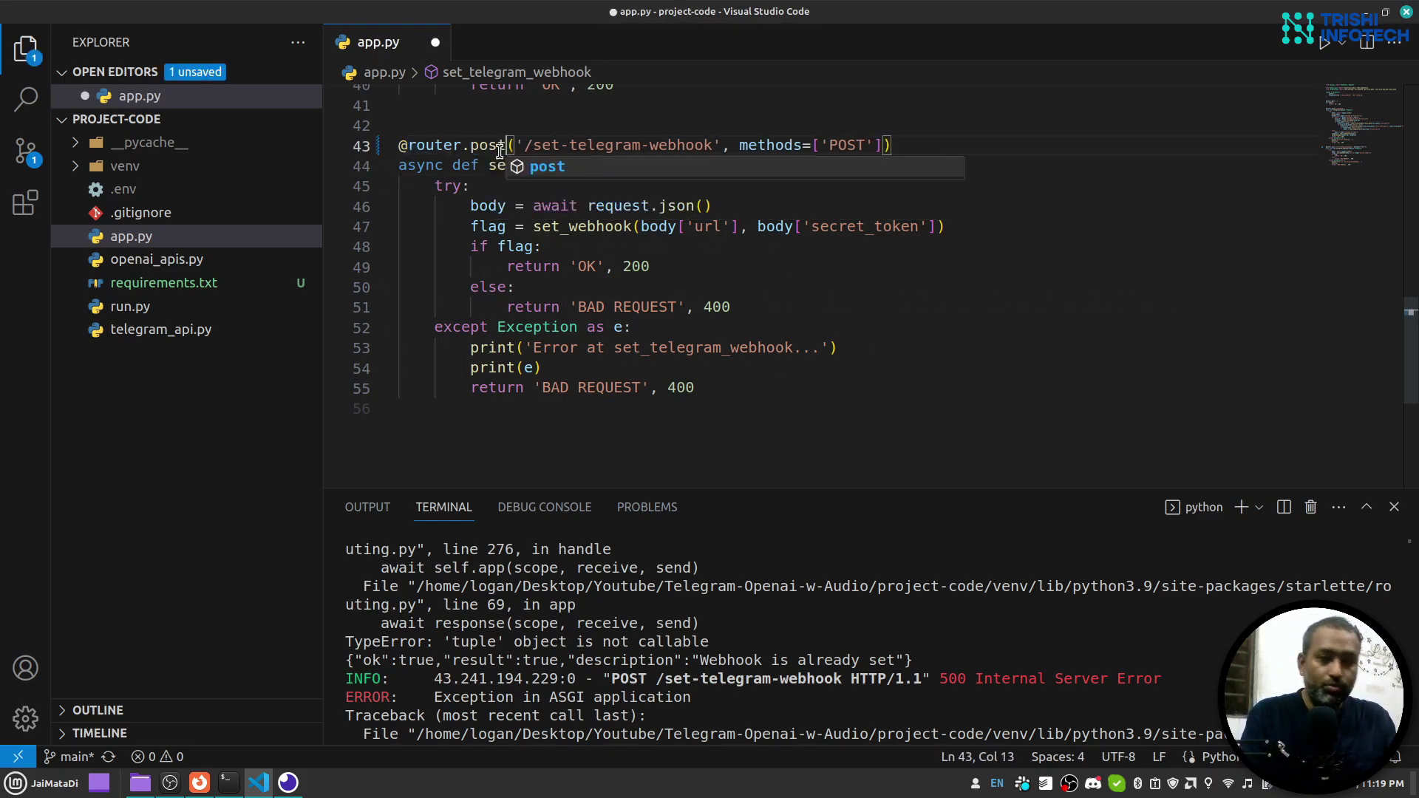
pyautogui.press('Escape')
pyautogui.moveTo(722, 147); pyautogui.dragTo(878, 148)
pyautogui.press('BackSpace')
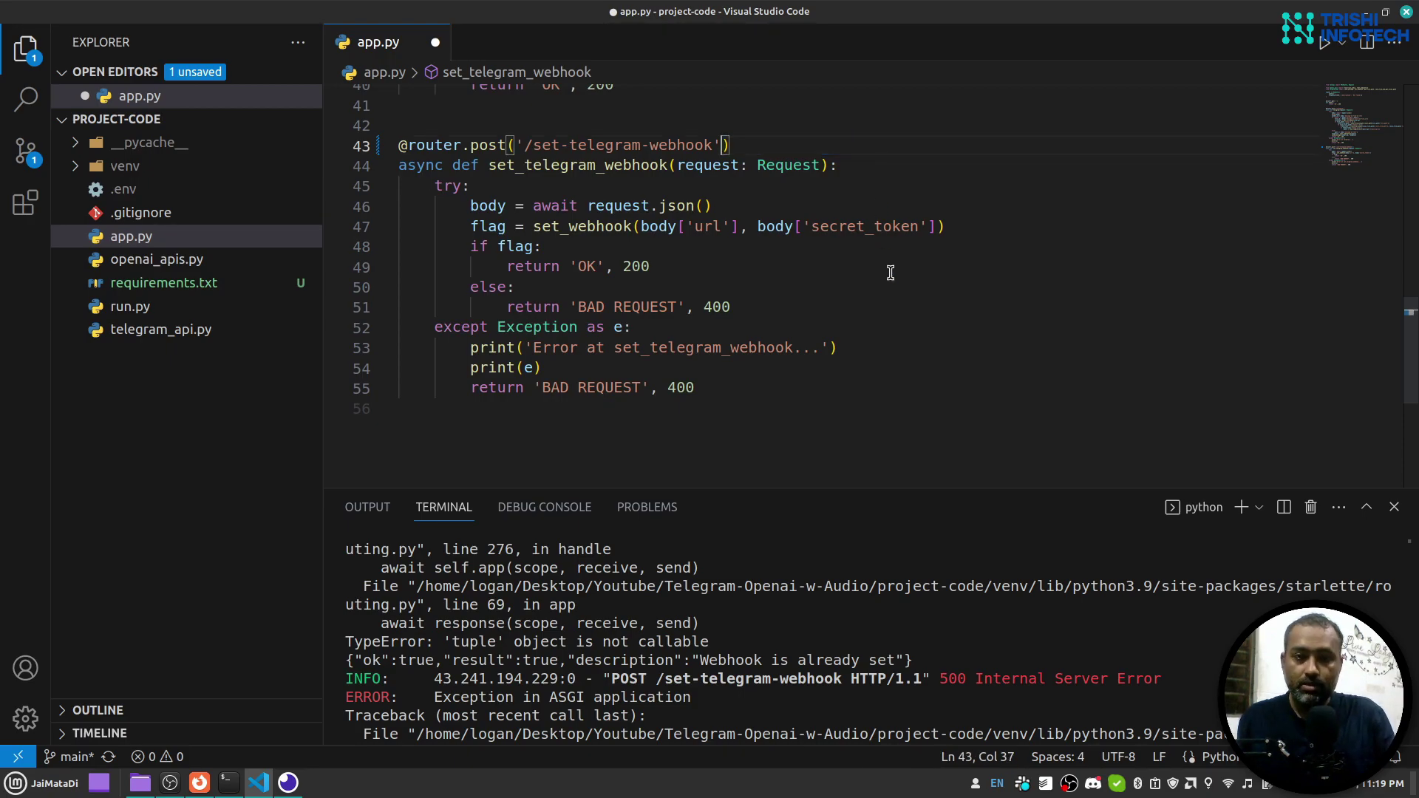
pyautogui.click(287, 783)
pyautogui.click(287, 783)
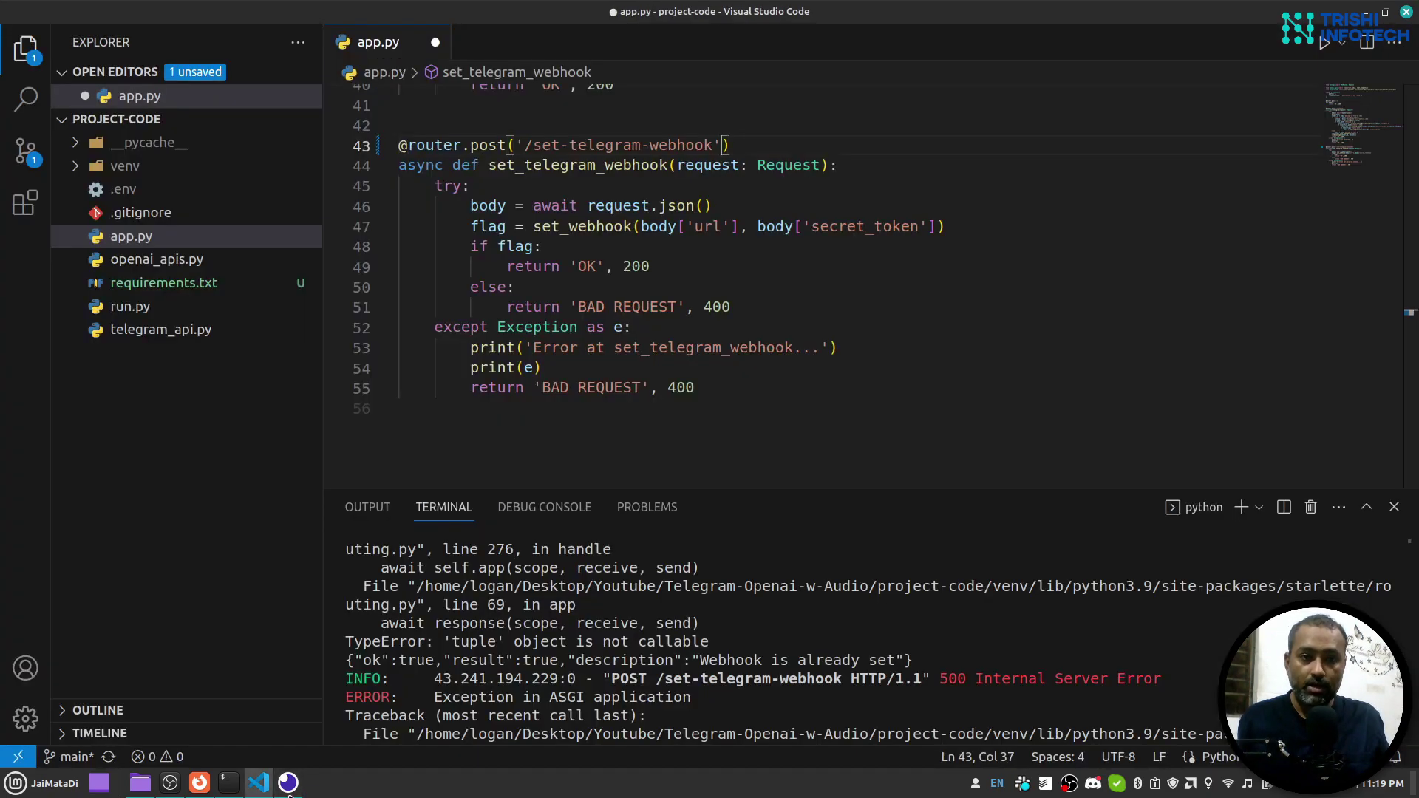
pyautogui.hotkey('ctrl', 's')
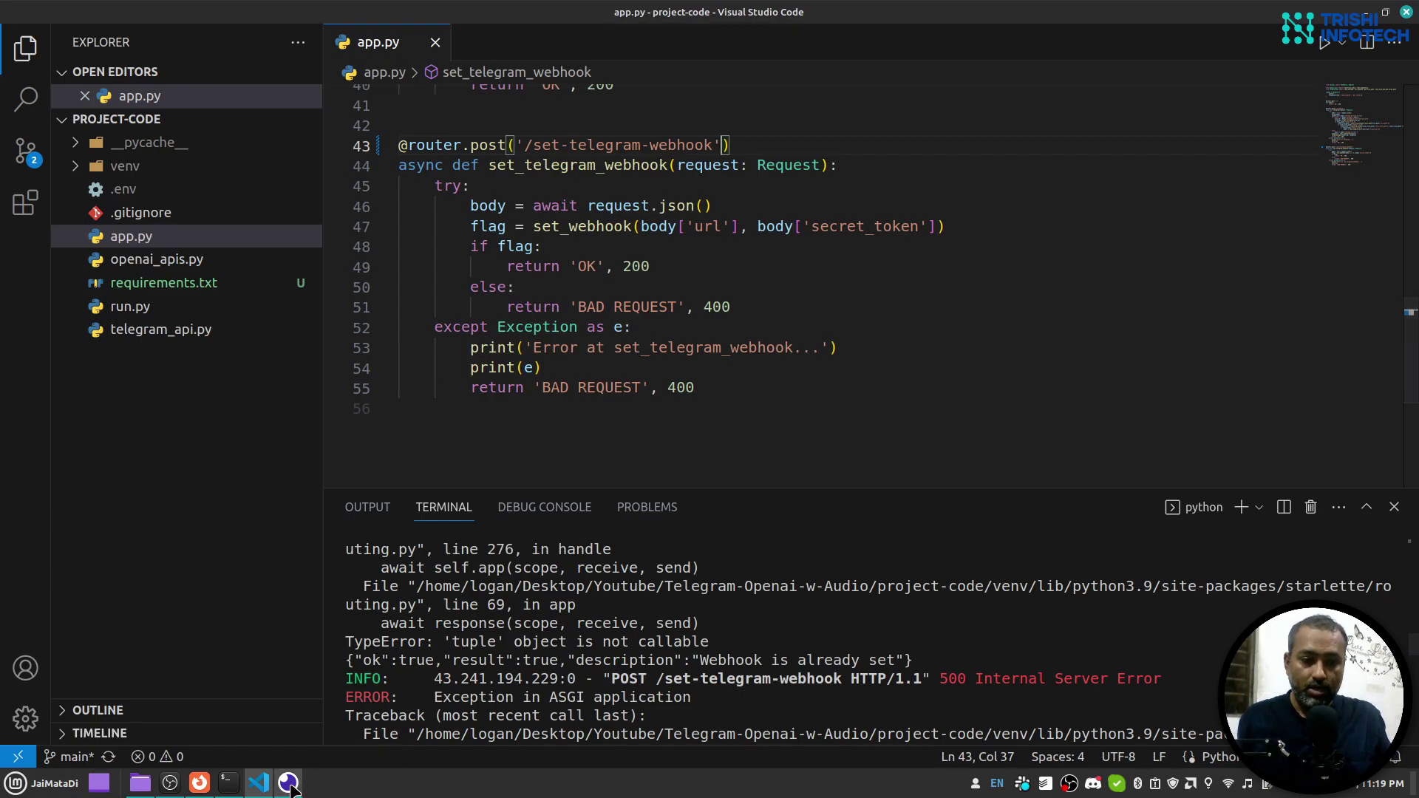
# Resend the set-webhook request from Insomnia and confirm 200 OK in the server log.
pyautogui.click(288, 784)
pyautogui.click(759, 101)
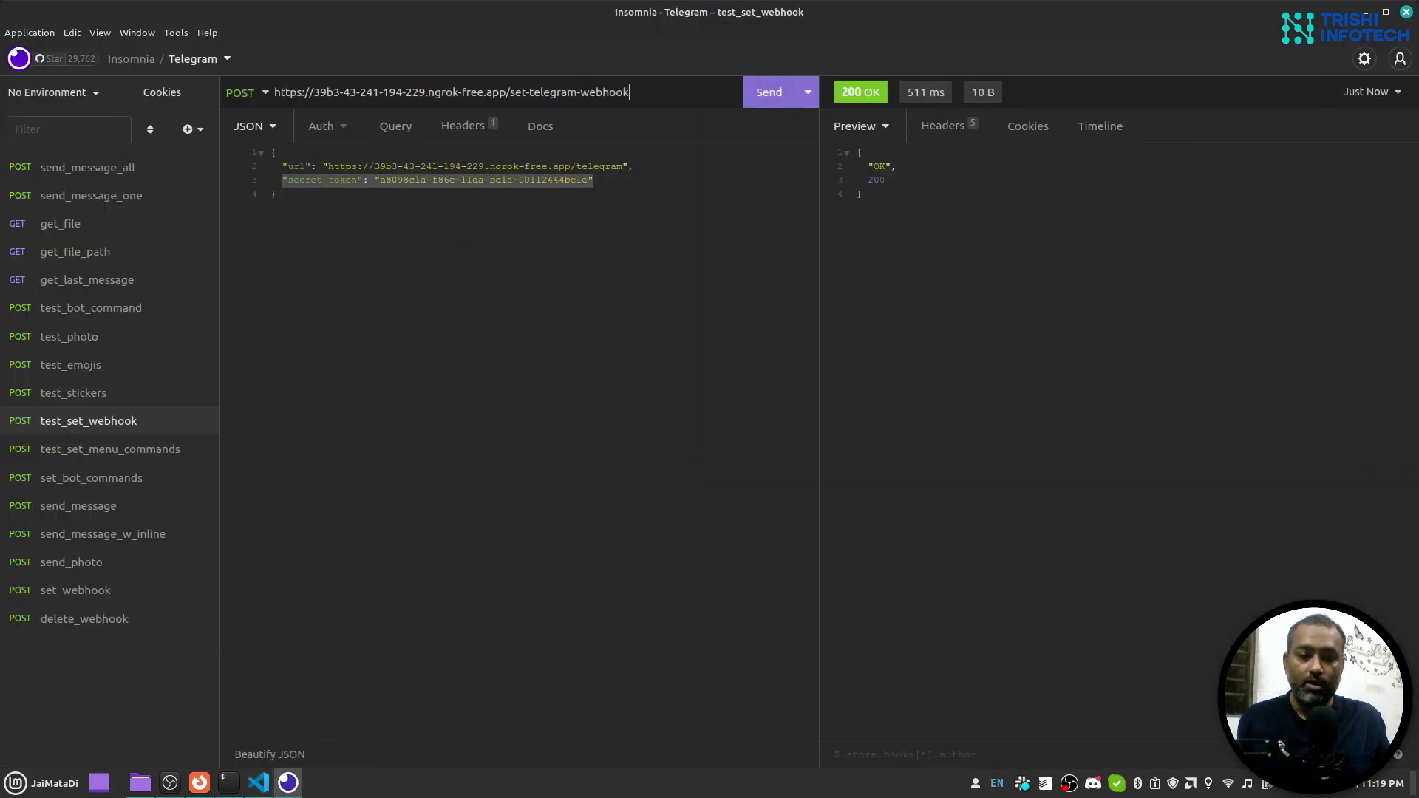
pyautogui.click(258, 783)
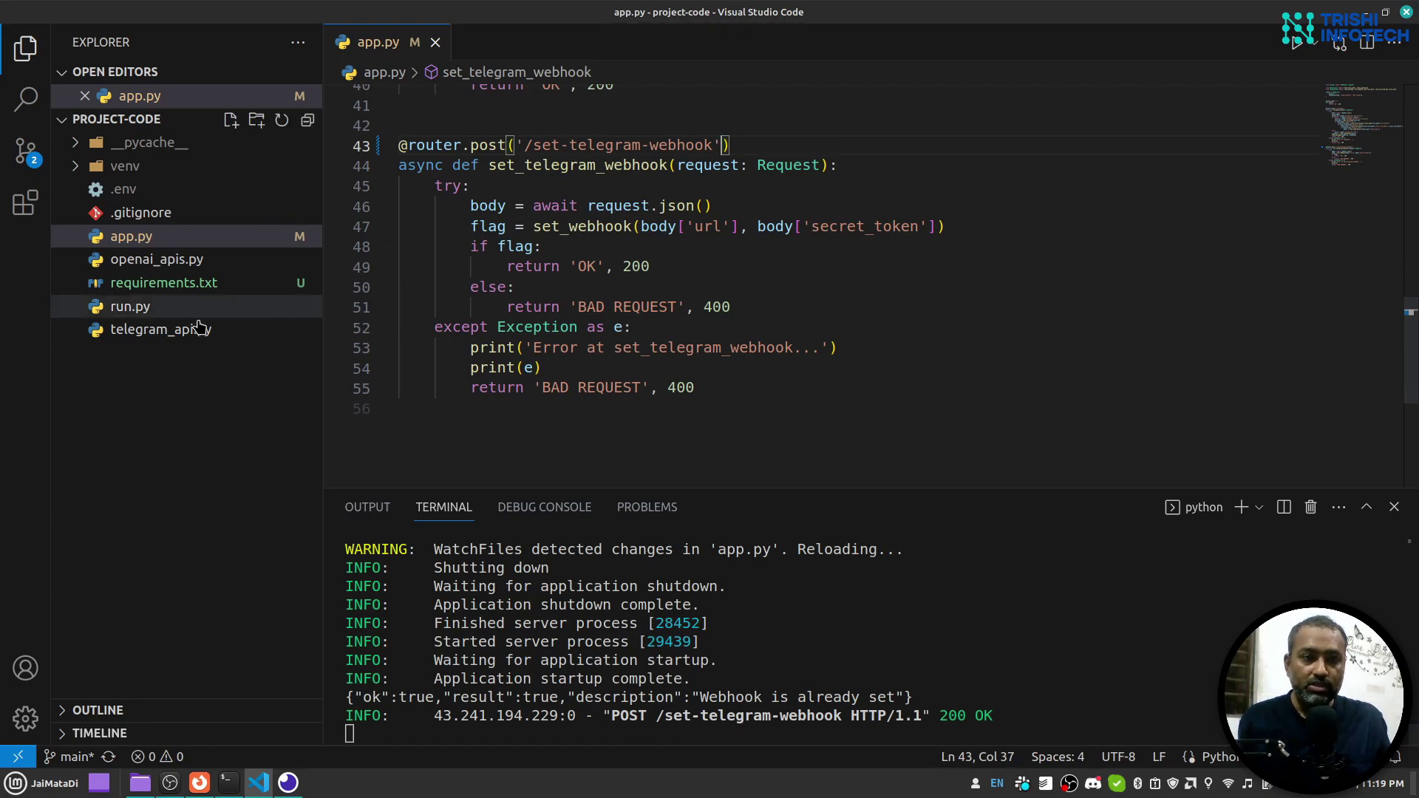
pyautogui.scroll(5, 583, 261)
pyautogui.scroll(4, 588, 262)
pyautogui.scroll(-1, 605, 263)
pyautogui.scroll(-1, 621, 264)
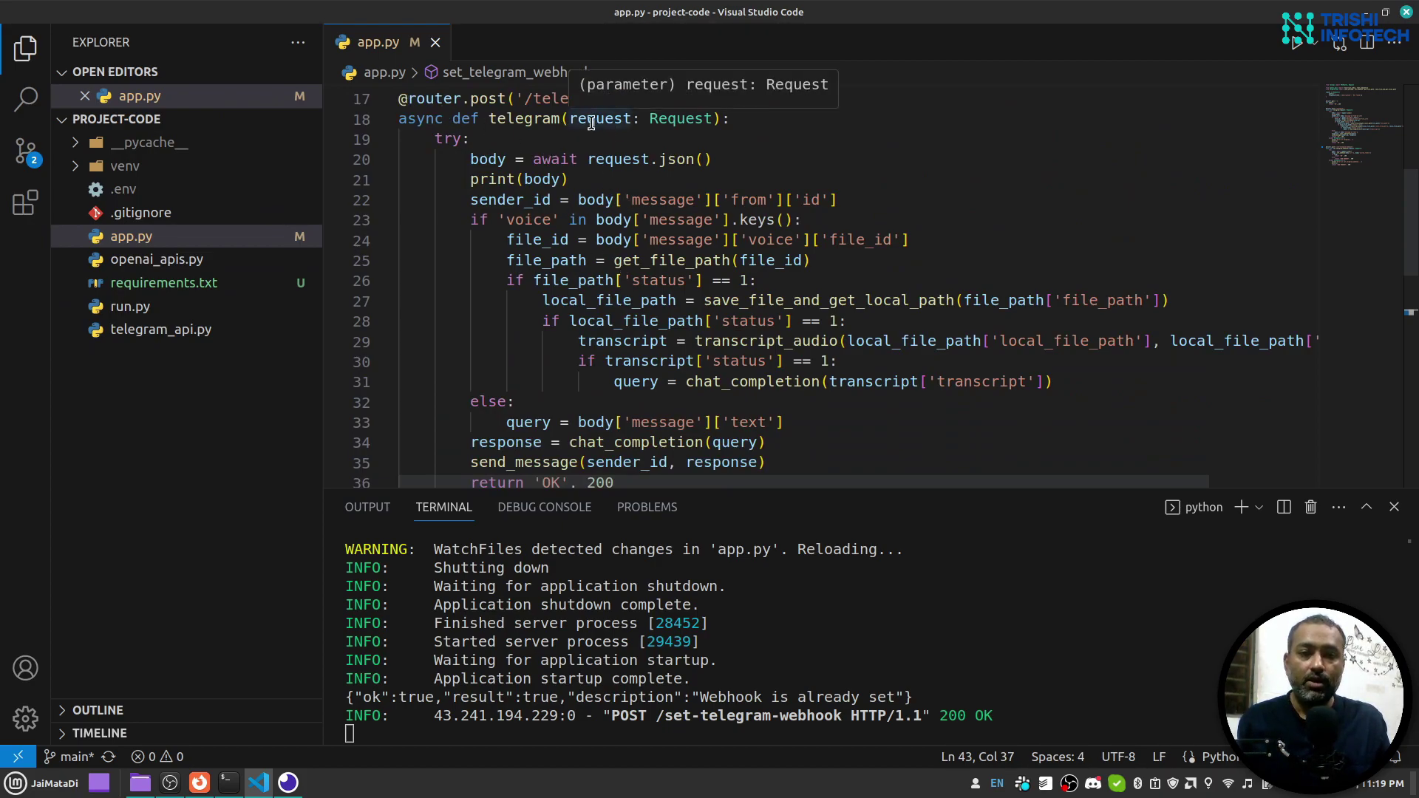
# Send 'hi' to RajKapadiaBot in Telegram Web.
pyautogui.click(201, 783)
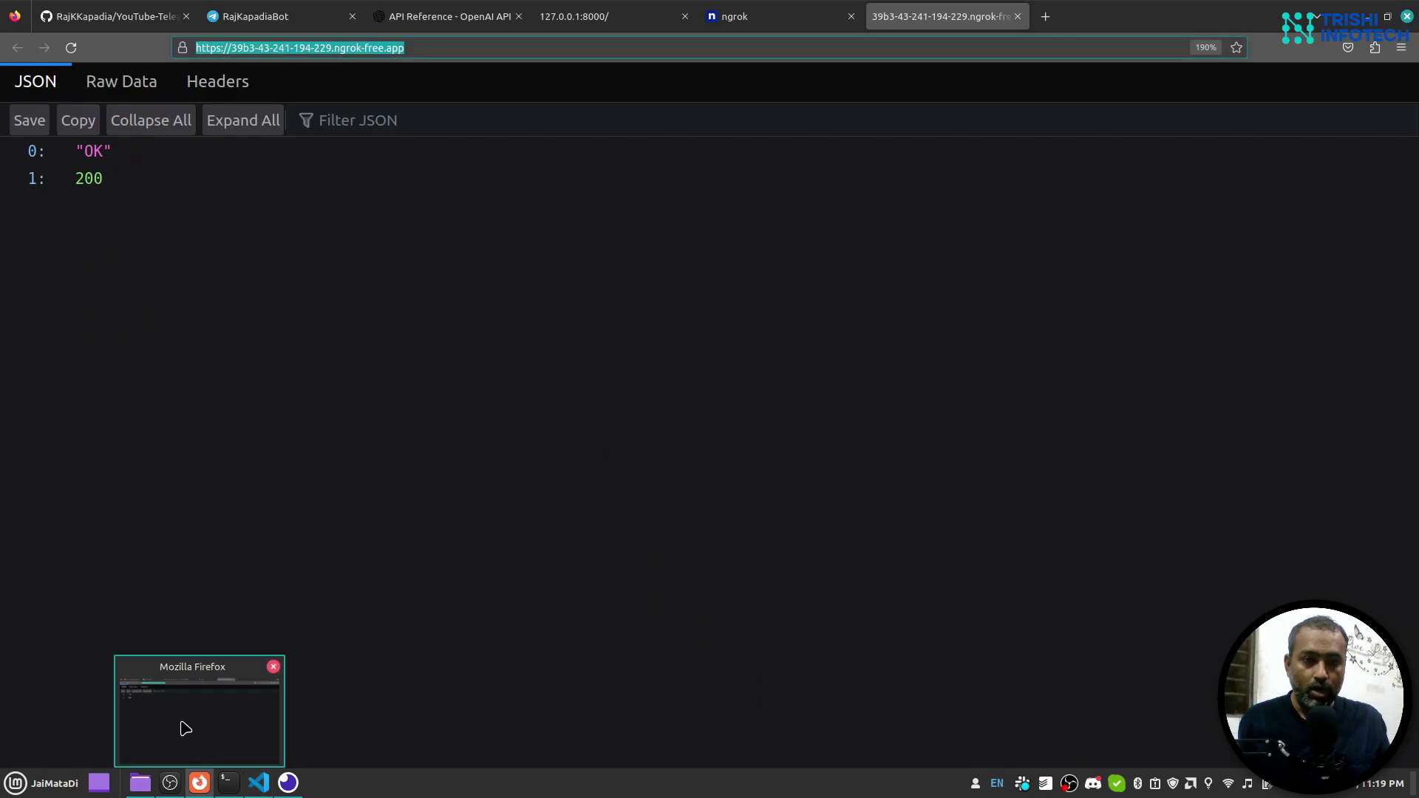
pyautogui.click(266, 16)
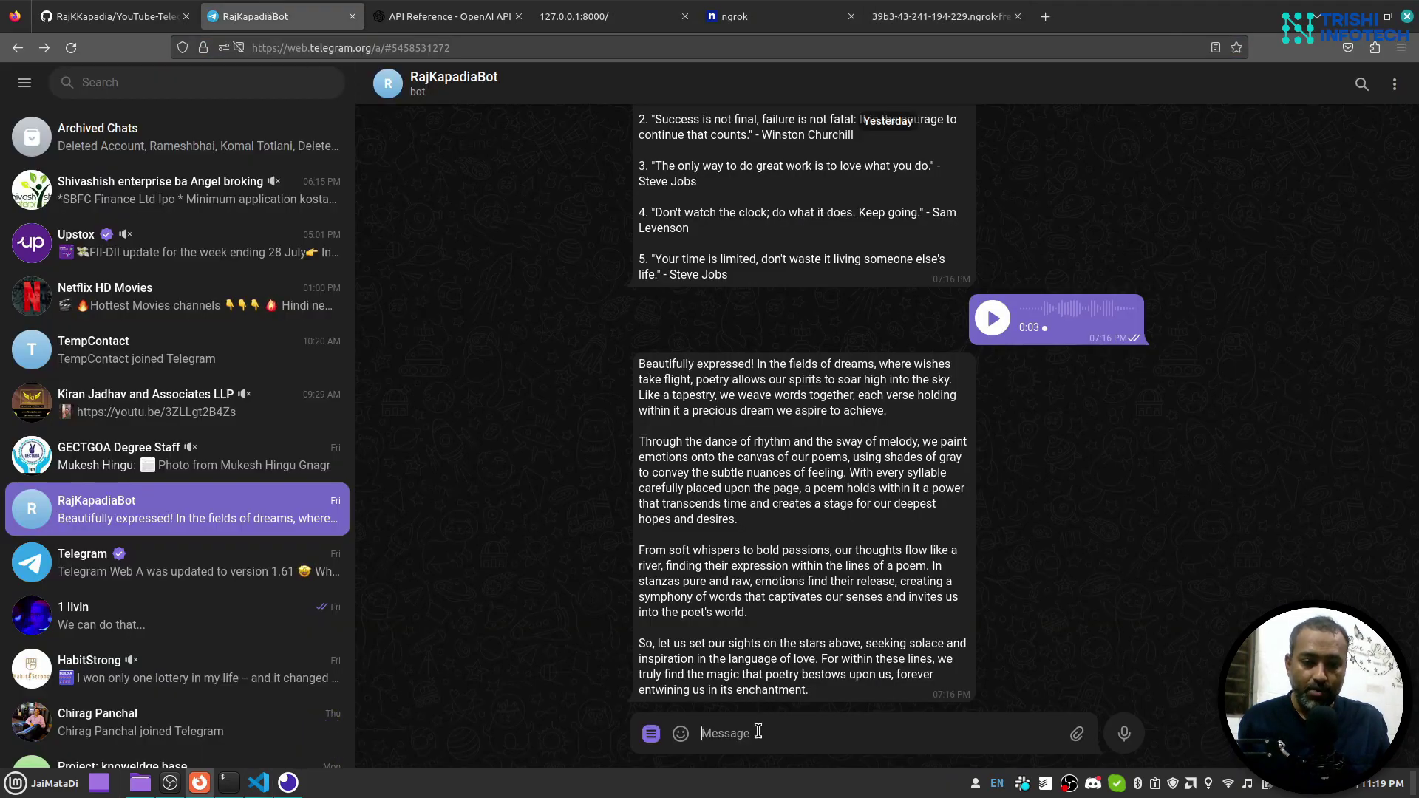
pyautogui.write('hi')
pyautogui.press('Return')
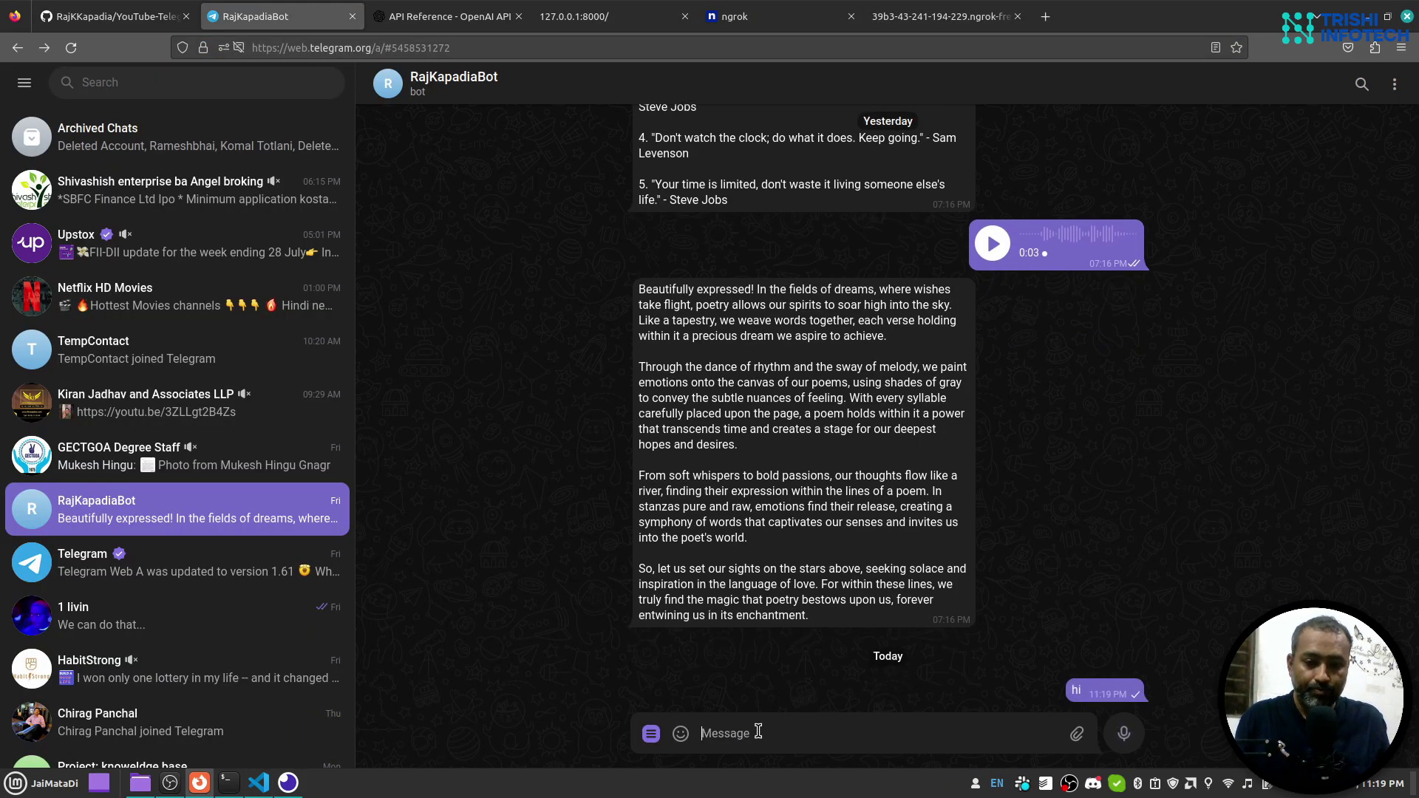
# Check the ngrok and server logs for the incoming payload, then see the bot's greeting reply in the chat.
pyautogui.click(228, 783)
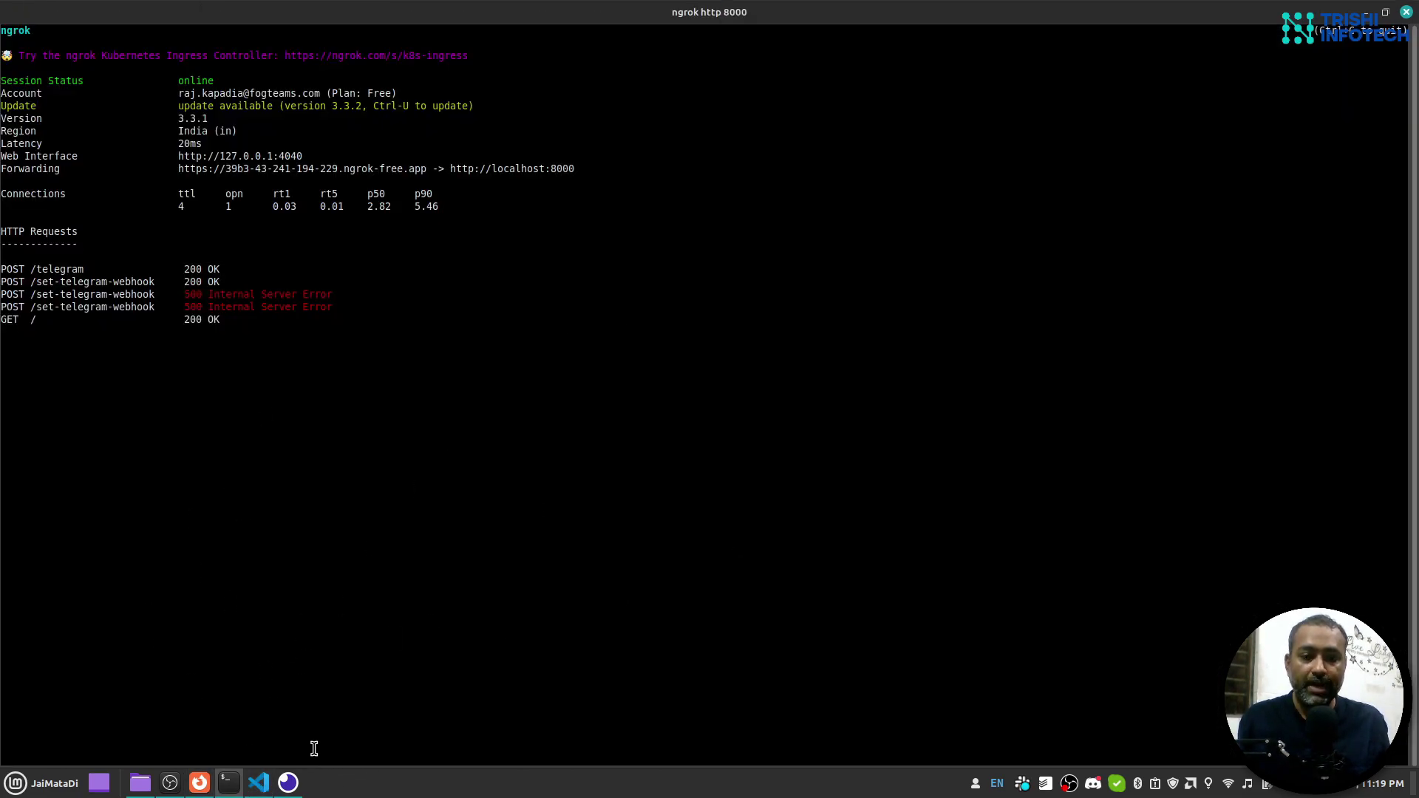
pyautogui.click(257, 783)
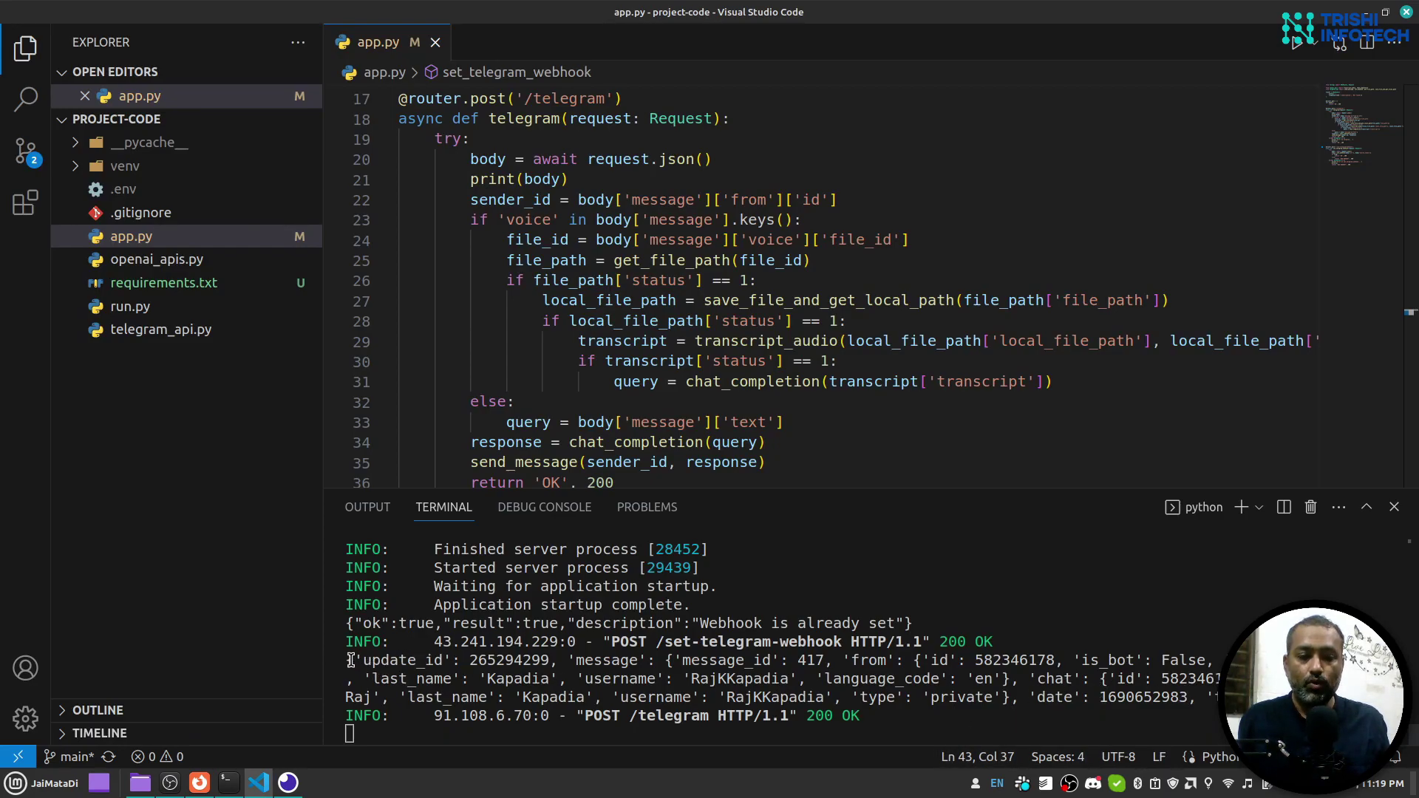
pyautogui.moveTo(350, 659); pyautogui.dragTo(1220, 698)
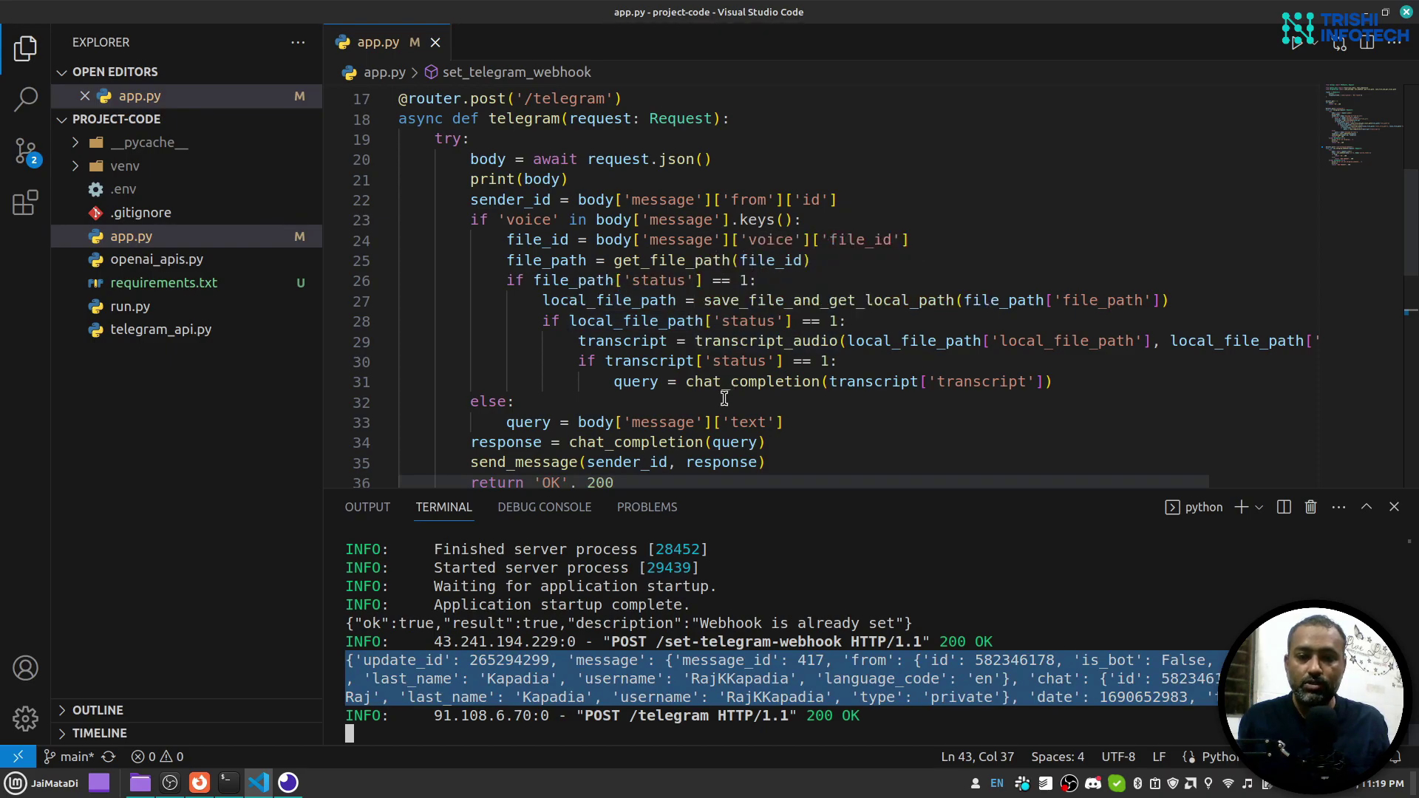
pyautogui.click(199, 783)
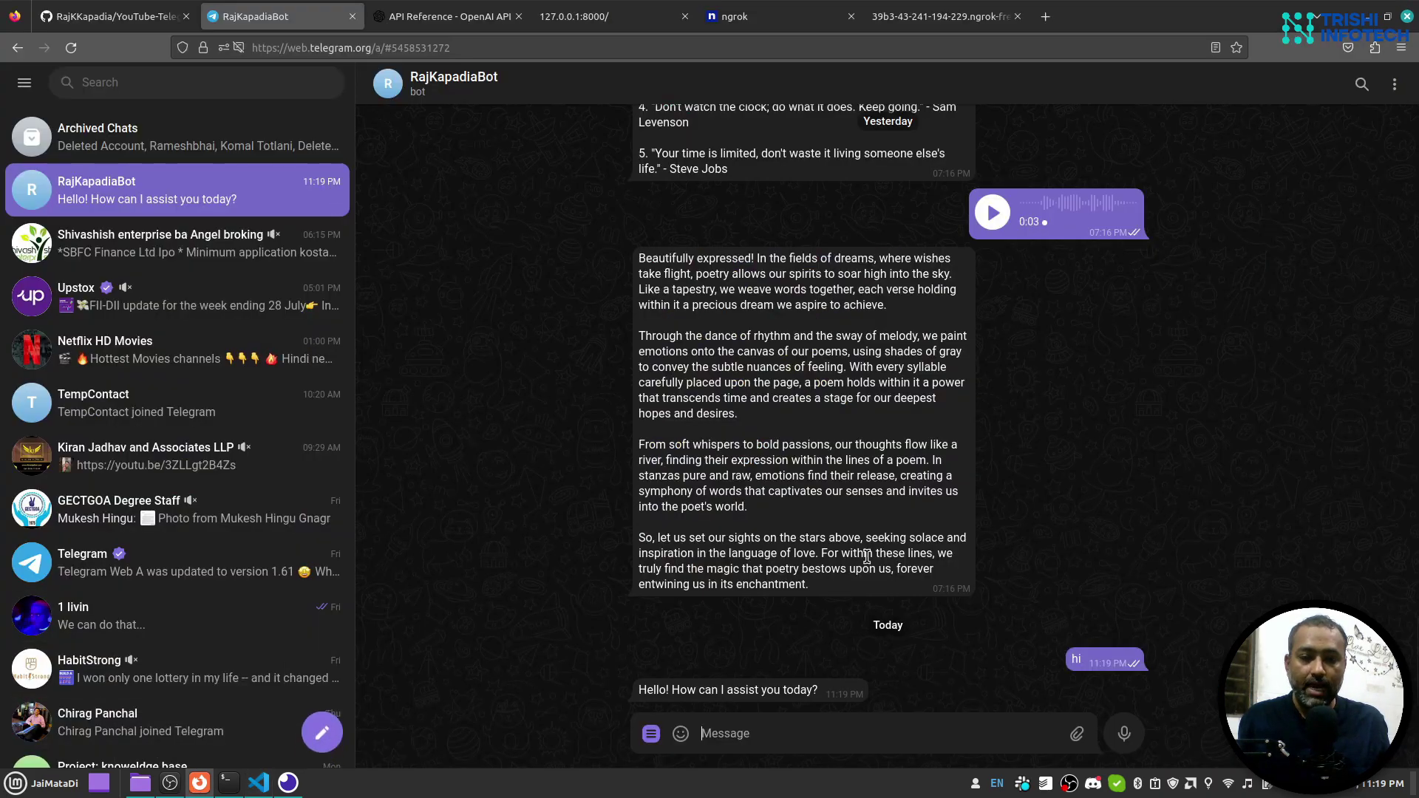
pyautogui.moveTo(638, 693); pyautogui.dragTo(818, 694)
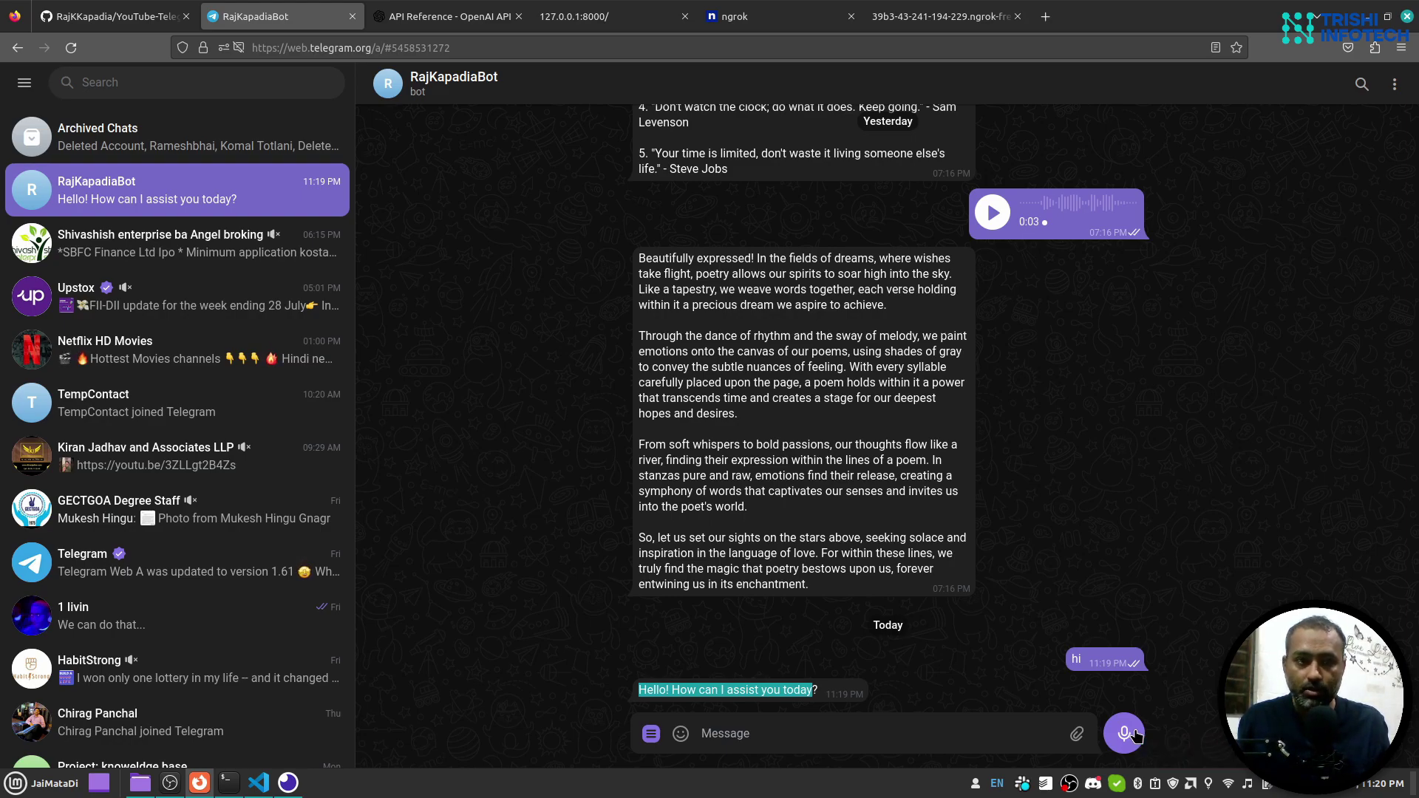
# Allow microphone access, record and send a voice message, play it, and check the server log for the voice update.
pyautogui.click(1119, 734)
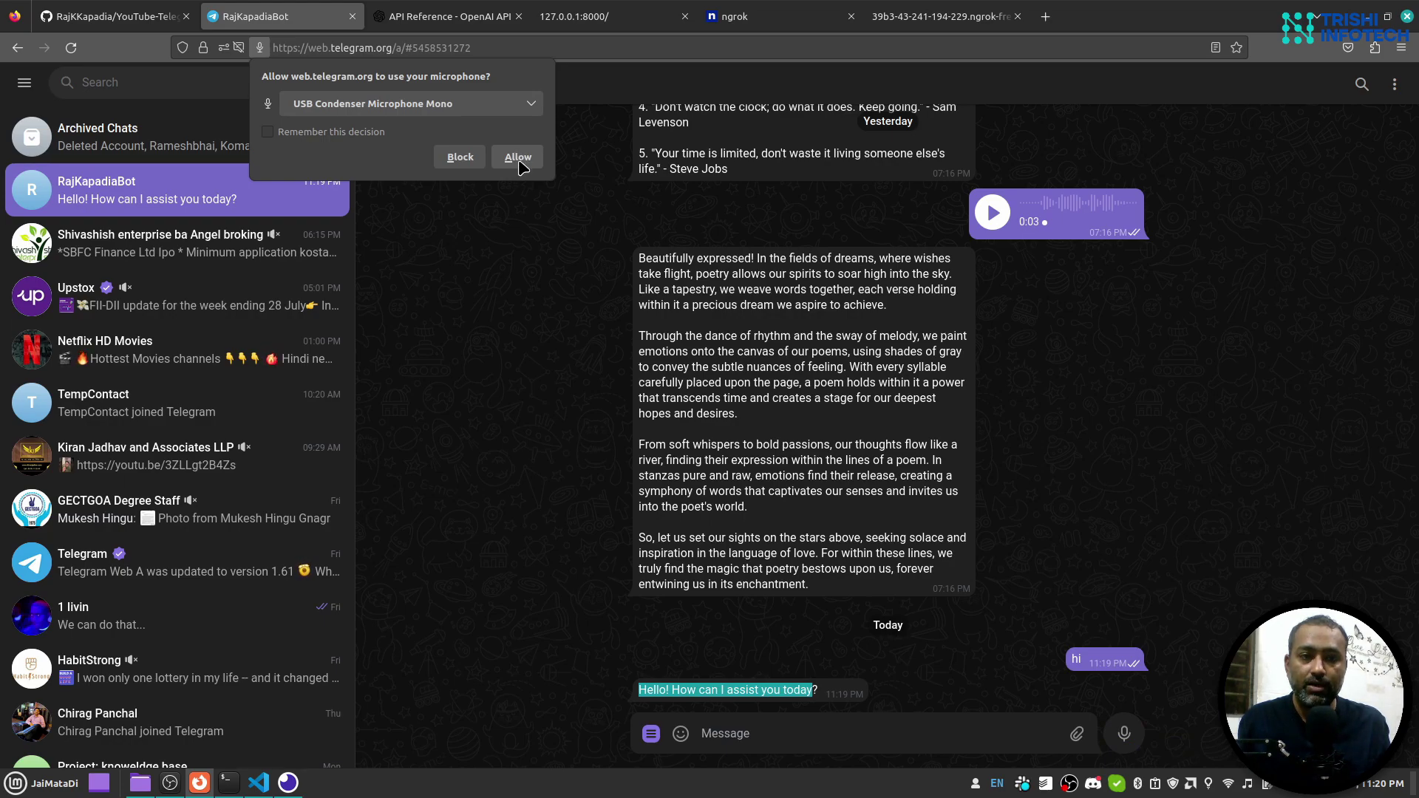
pyautogui.click(517, 159)
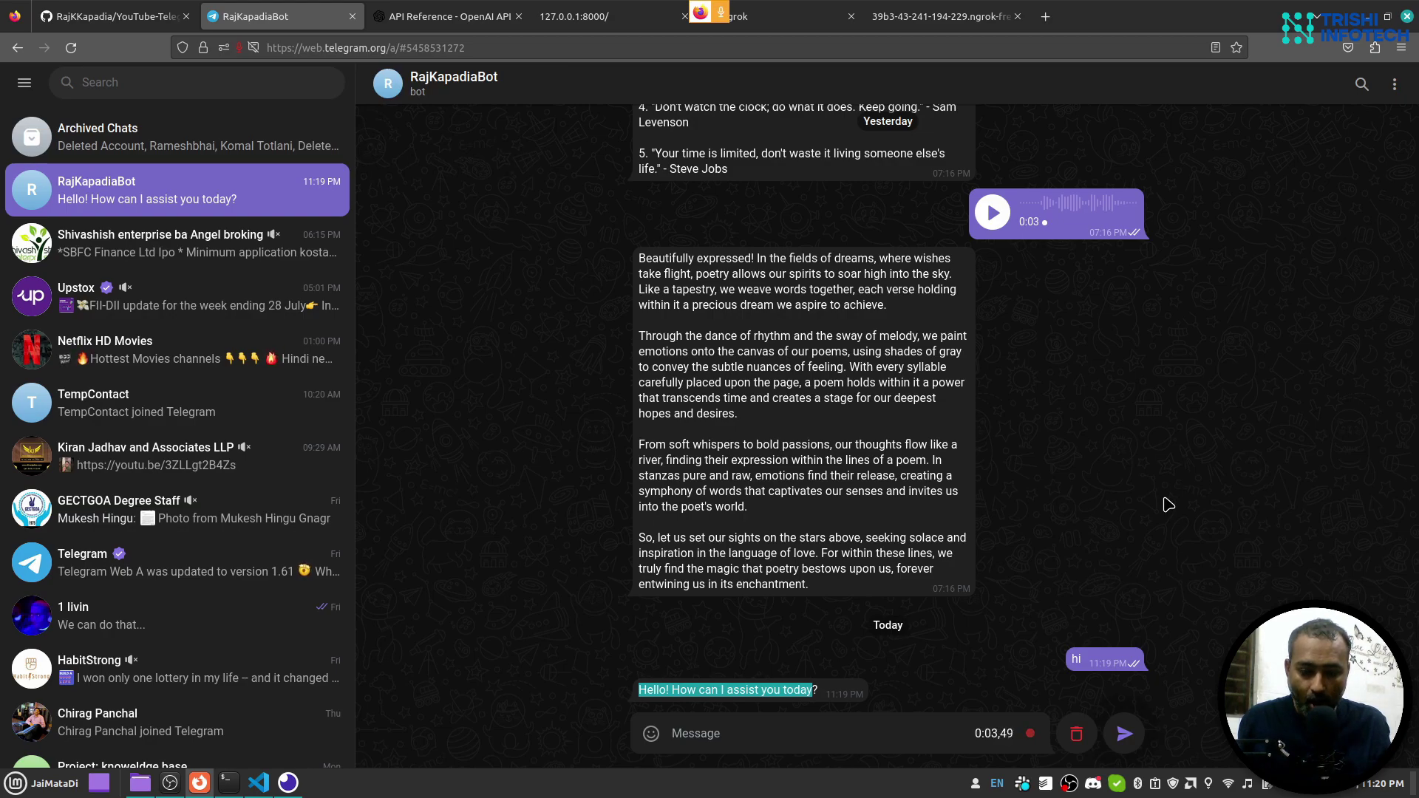
pyautogui.click(1125, 734)
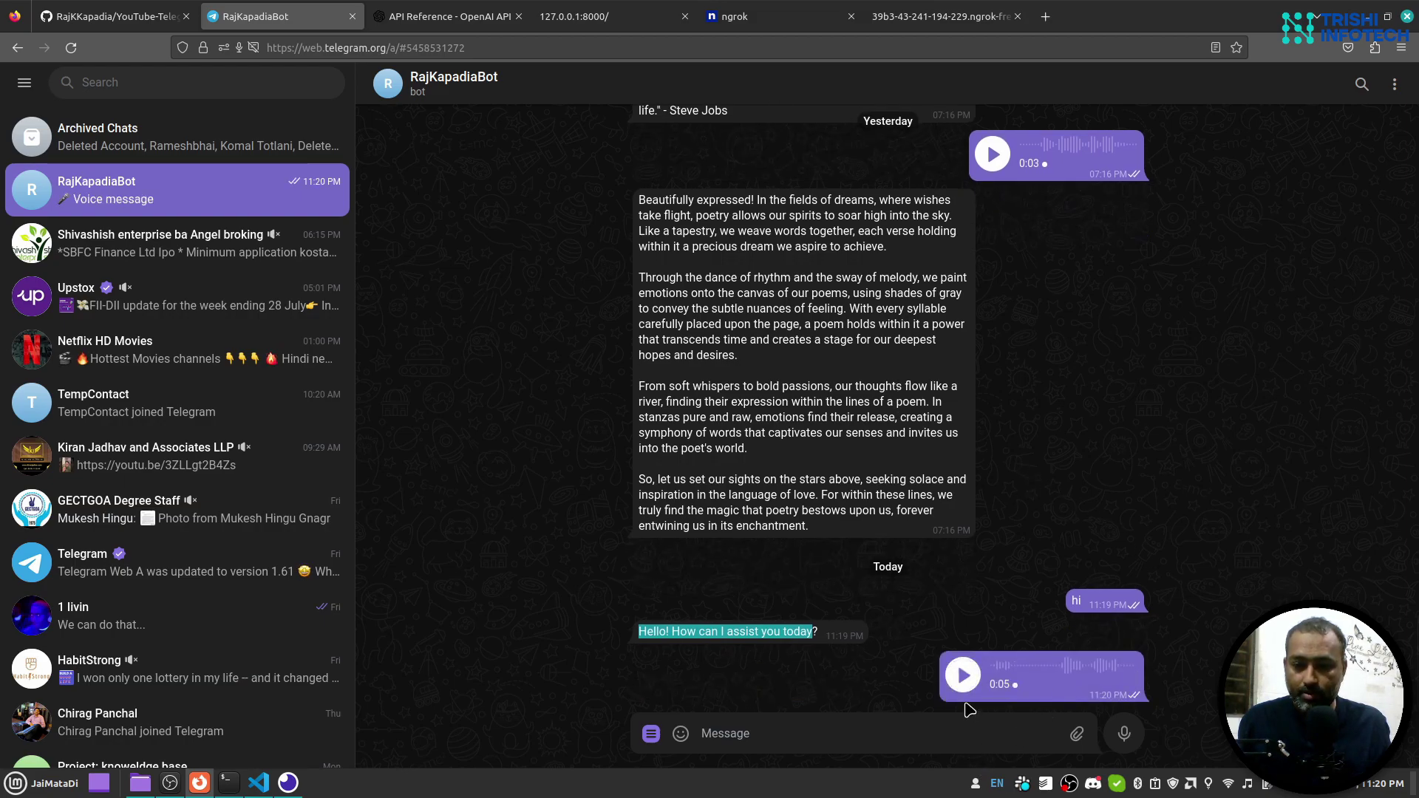
pyautogui.click(962, 676)
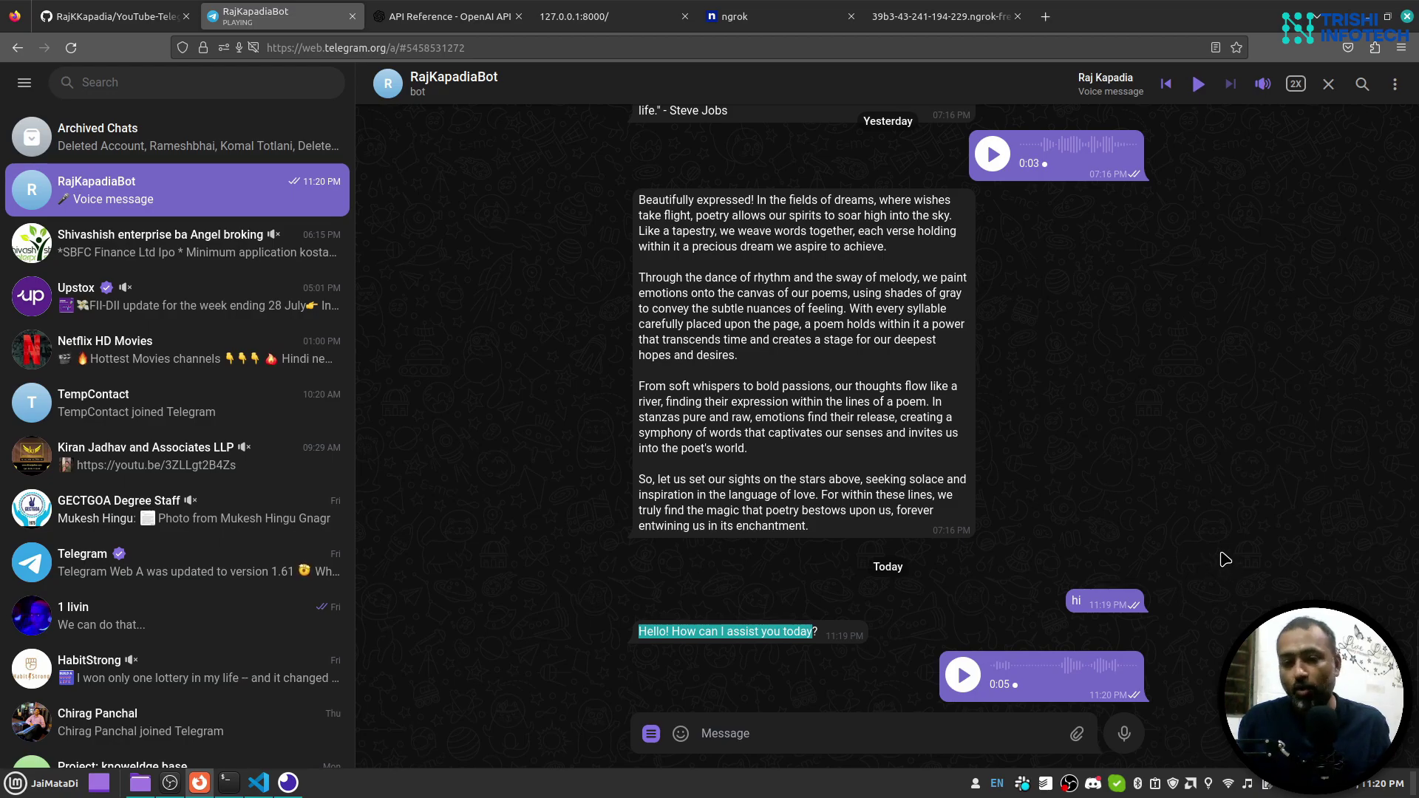
pyautogui.click(258, 784)
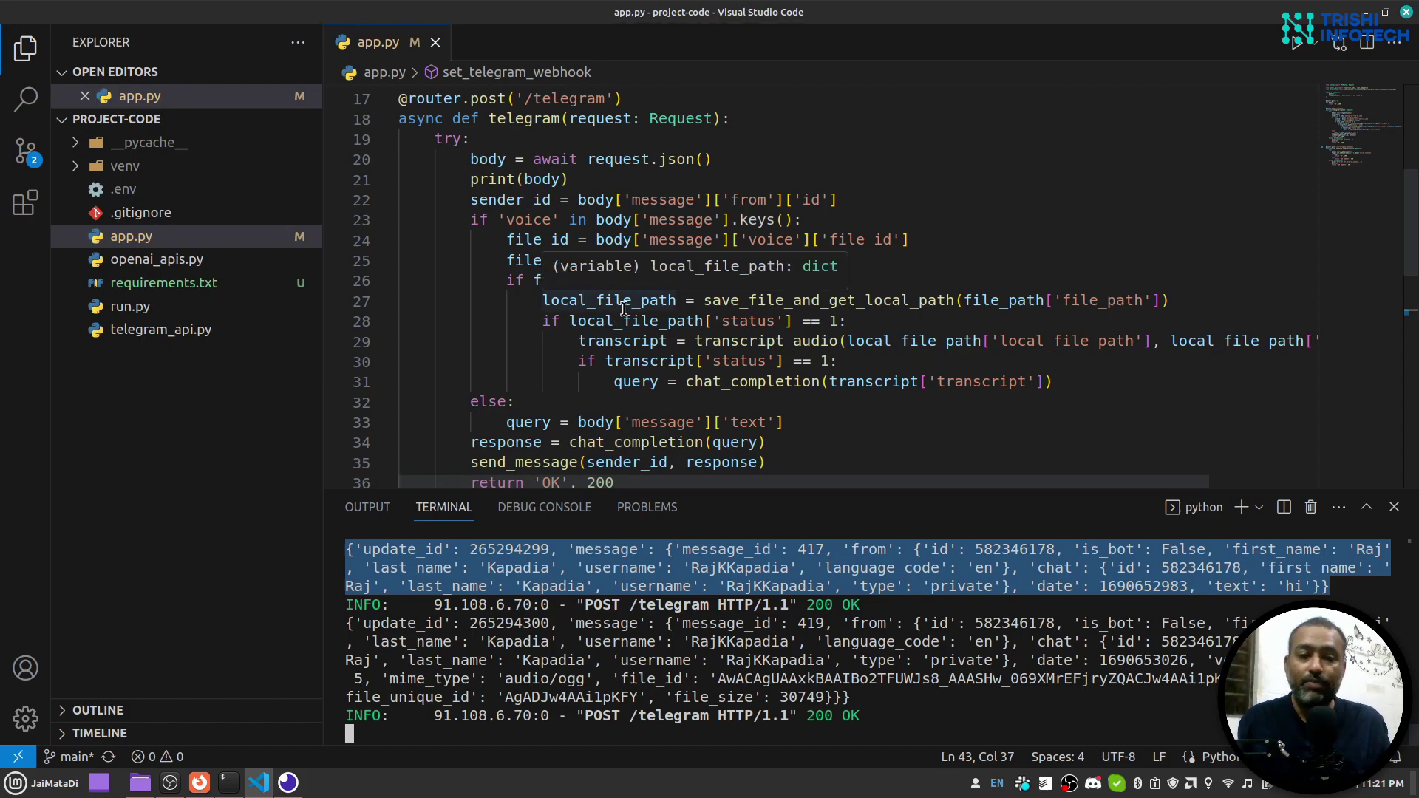
pyautogui.click(201, 783)
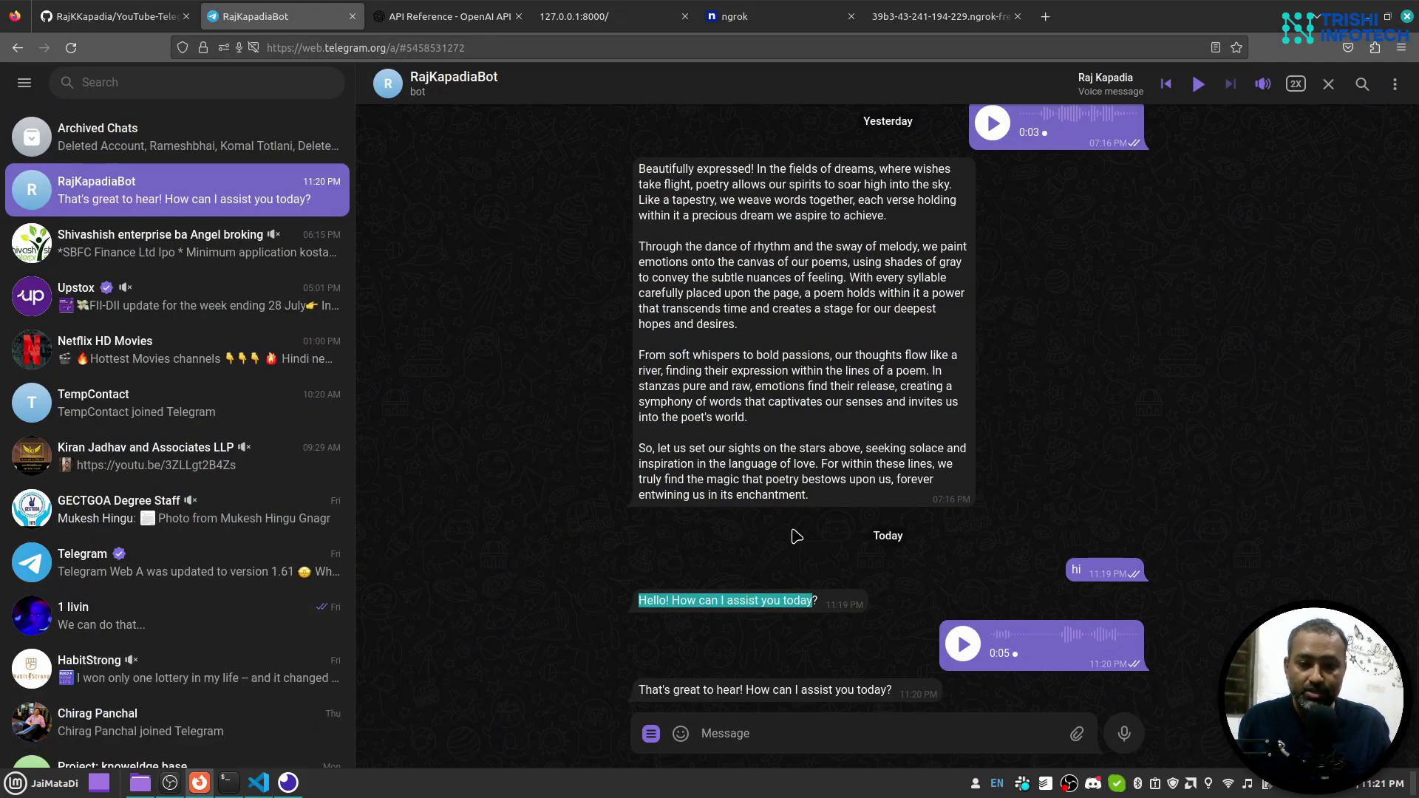
# Close the player, record and send a second voice message to the bot, and play it back.
pyautogui.click(900, 690)
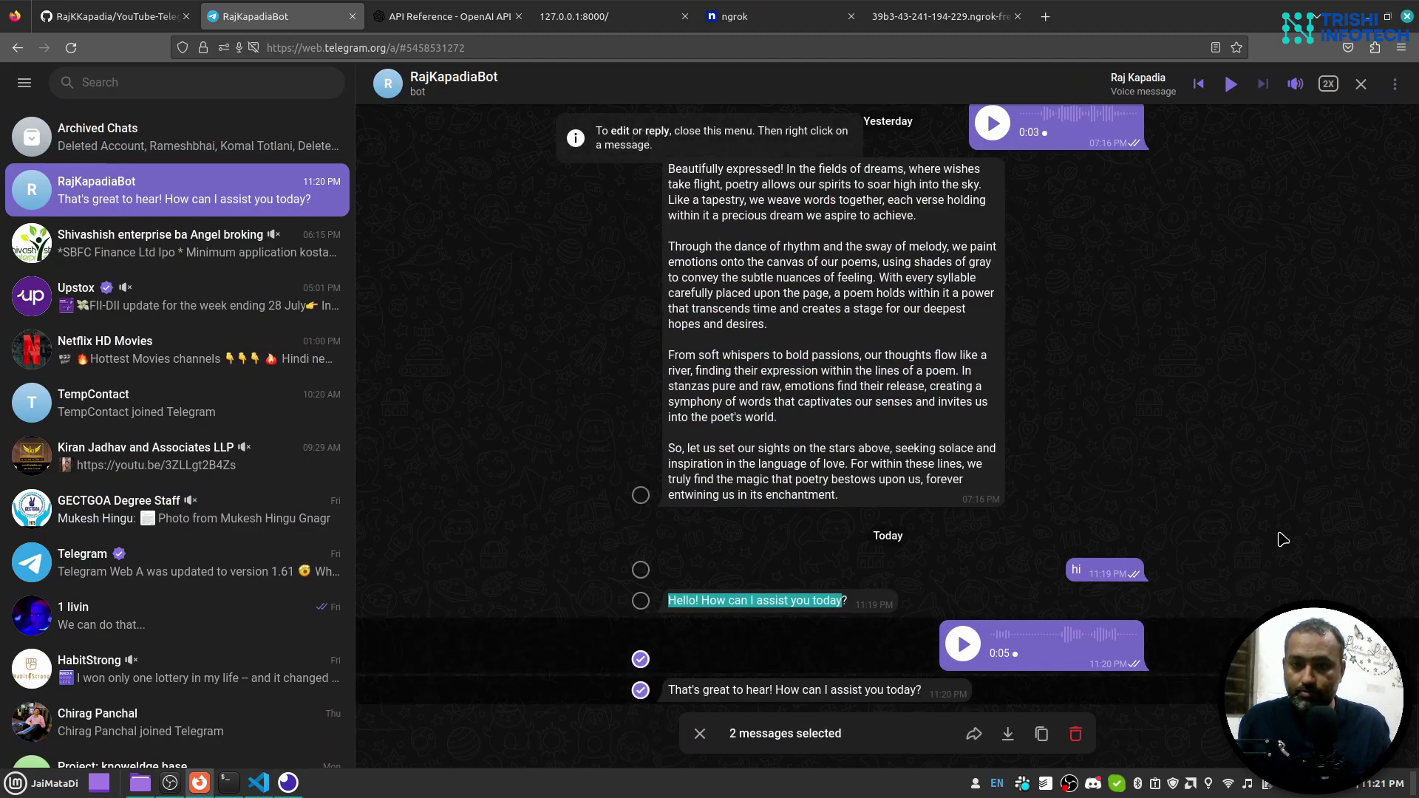
pyautogui.click(1361, 83)
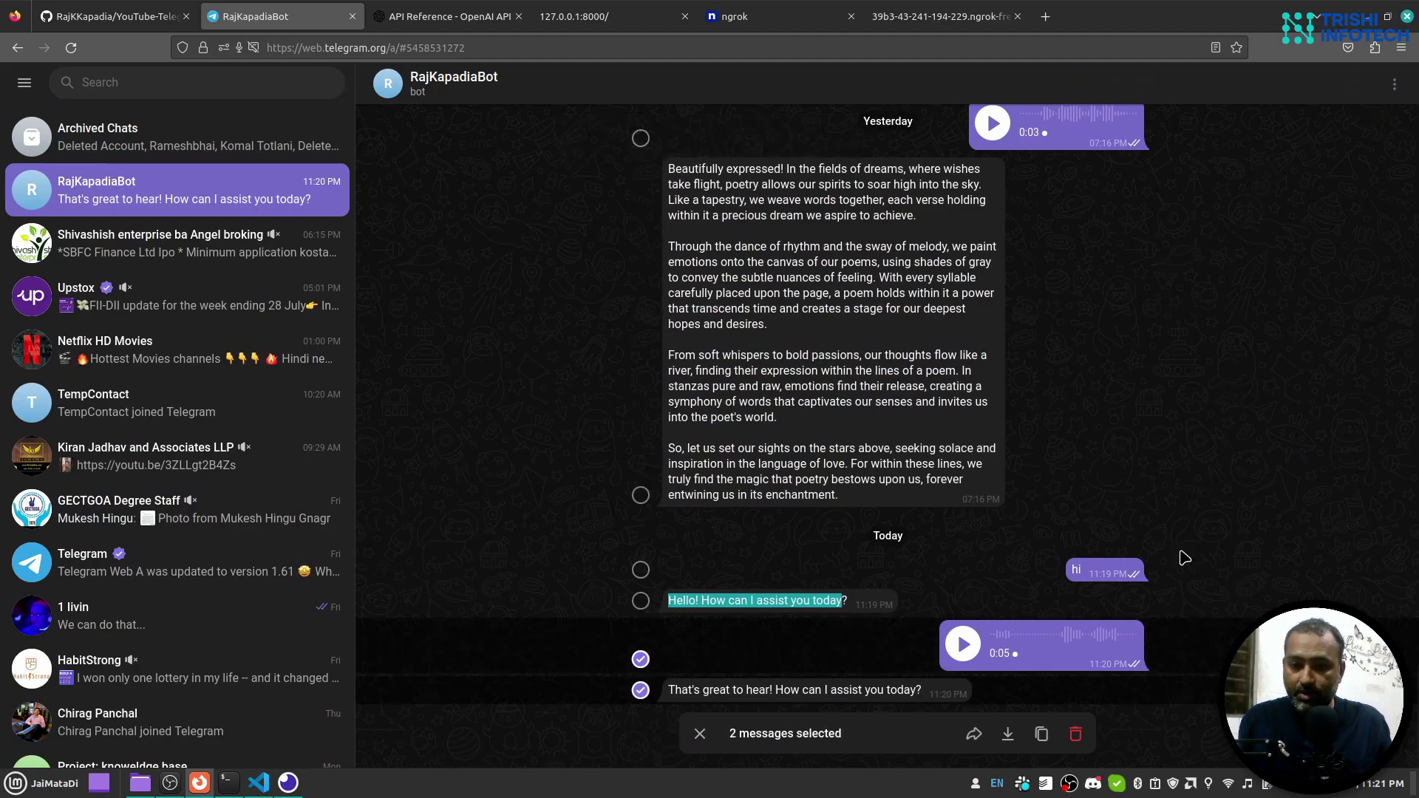
pyautogui.press('Escape')
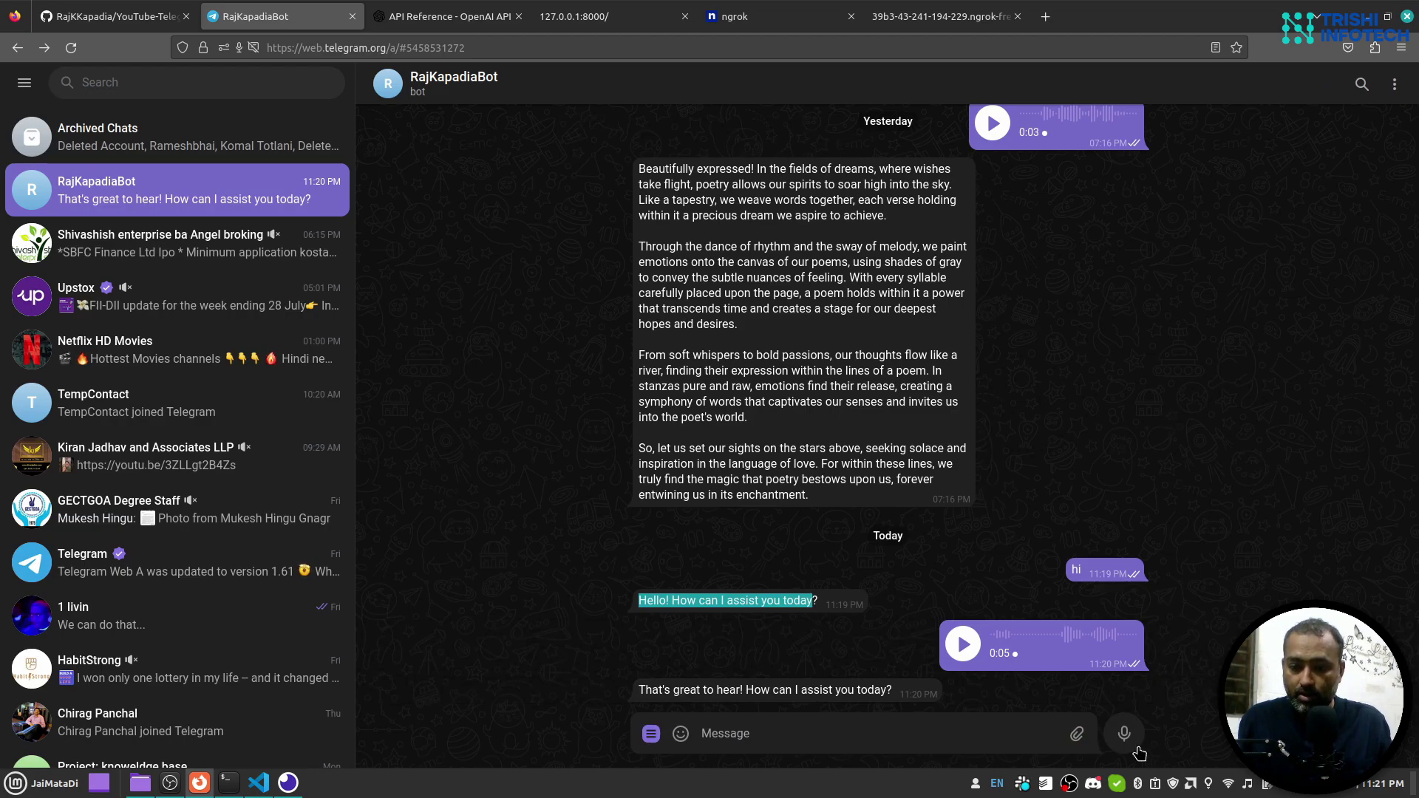
pyautogui.click(1126, 740)
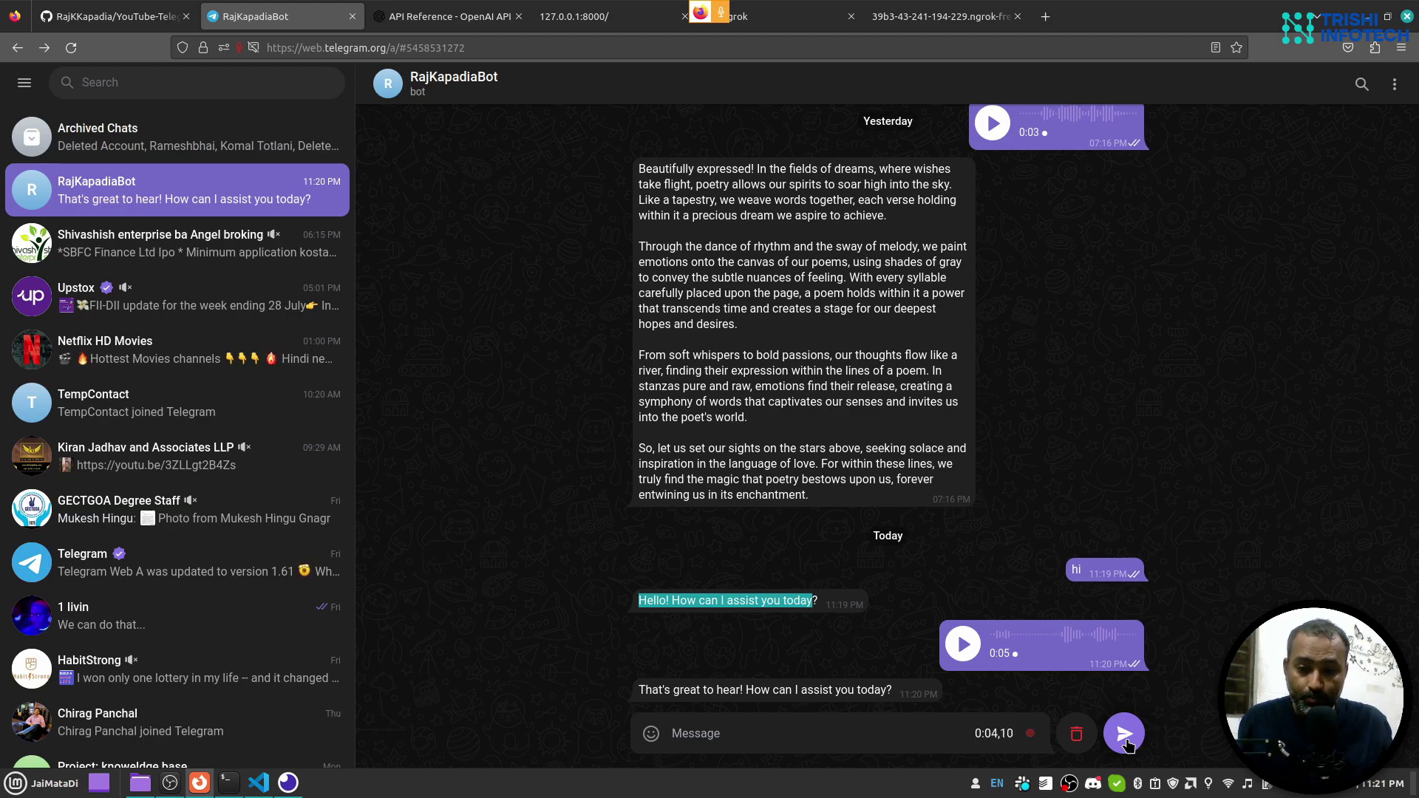
pyautogui.click(1126, 742)
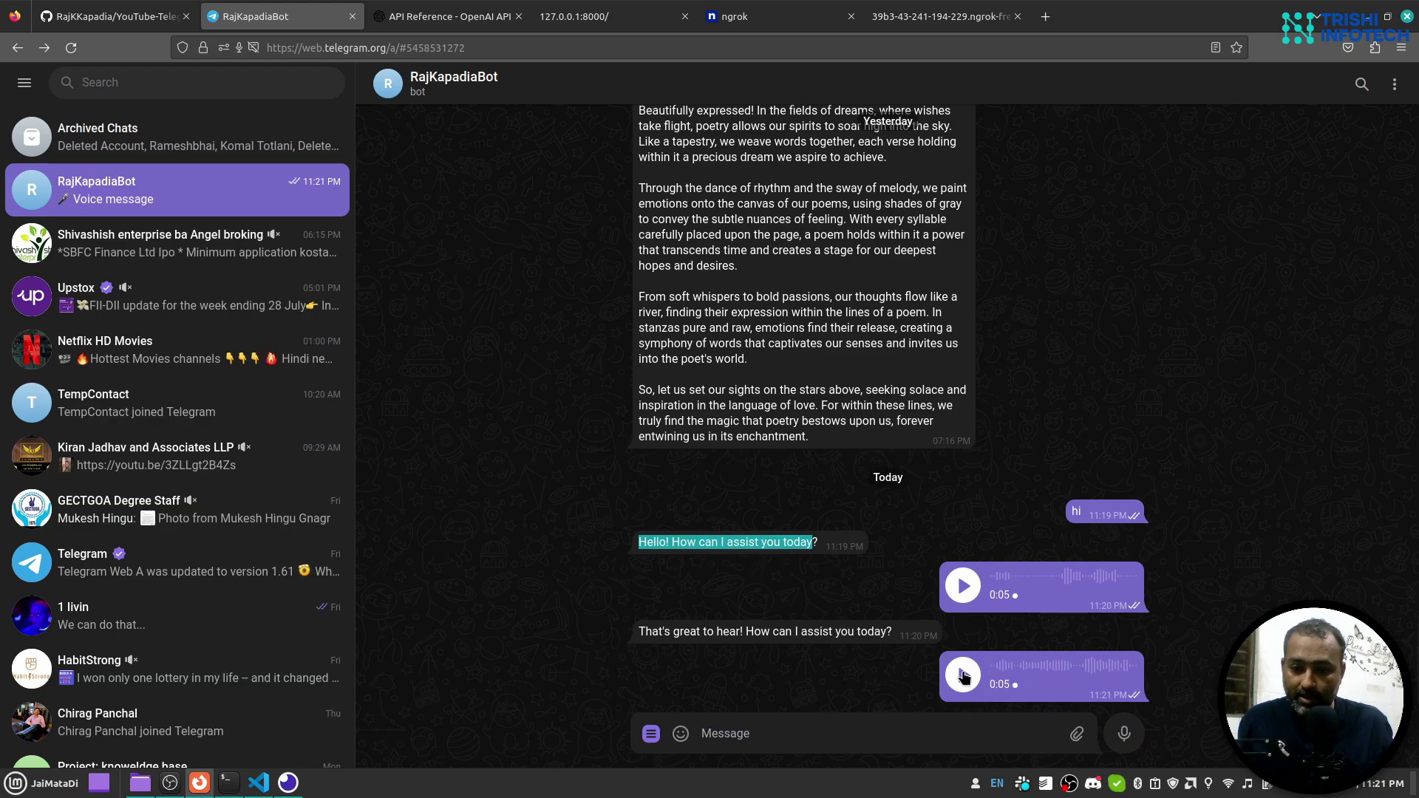
pyautogui.click(963, 676)
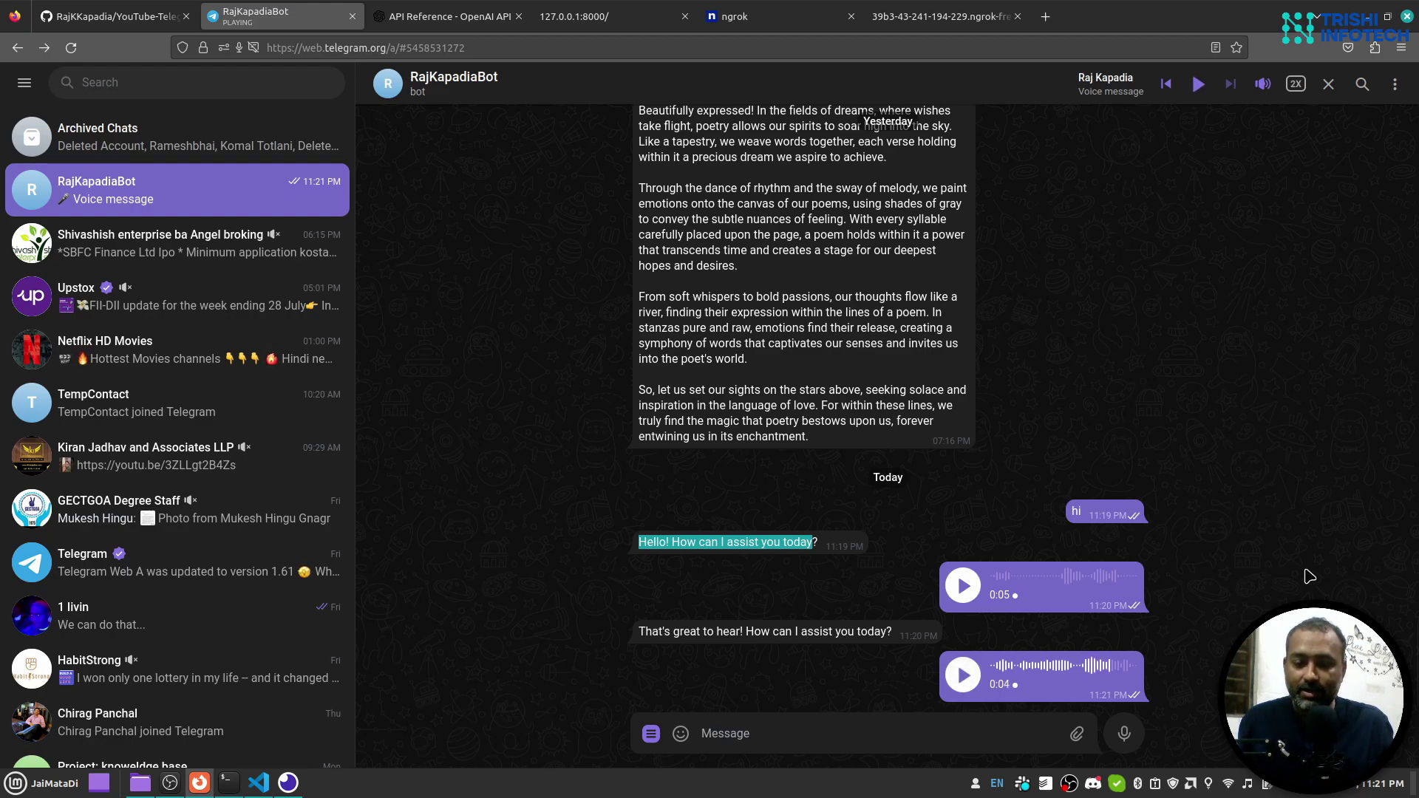
# Check the server log for the second voice update and return to the chat showing the nightfall poem reply.
pyautogui.click(258, 784)
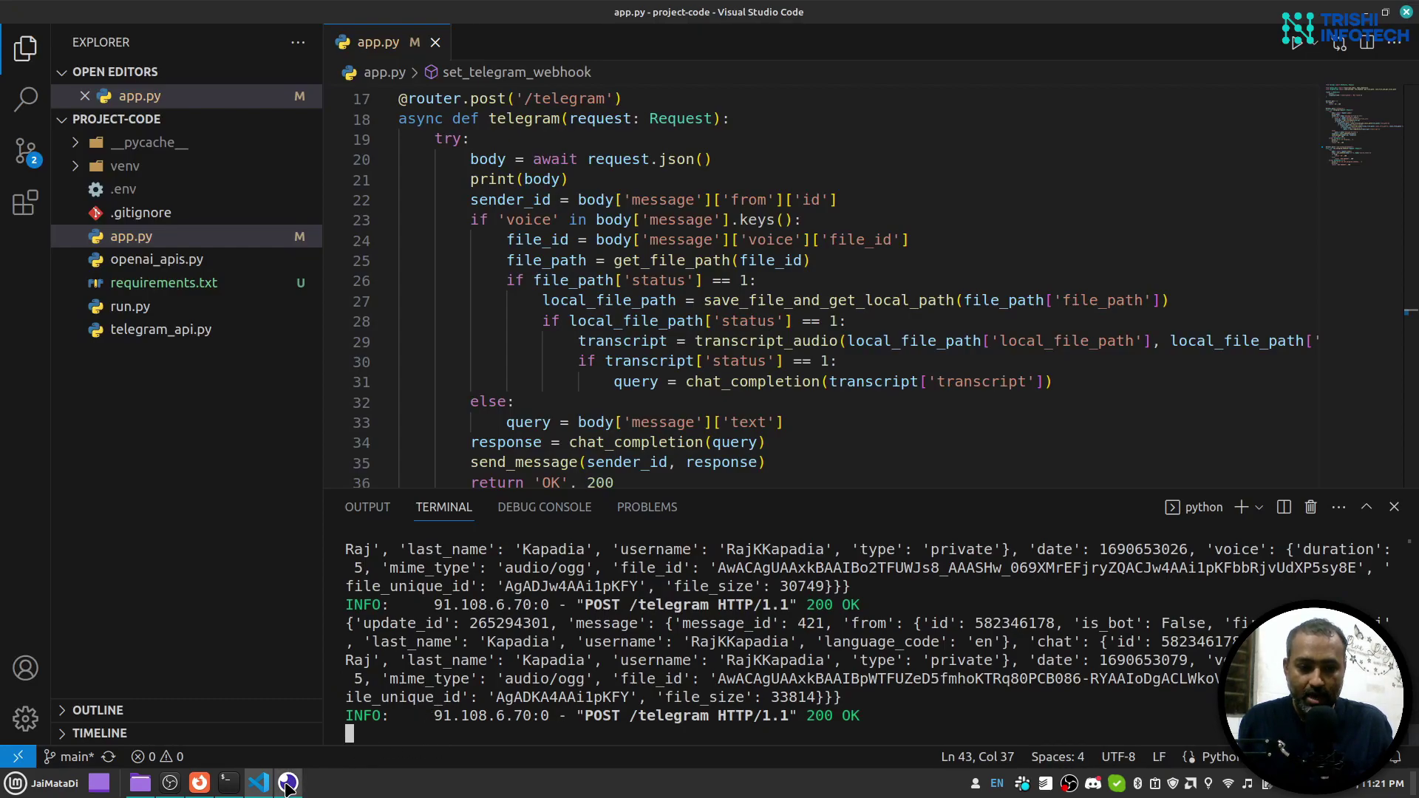
pyautogui.click(199, 783)
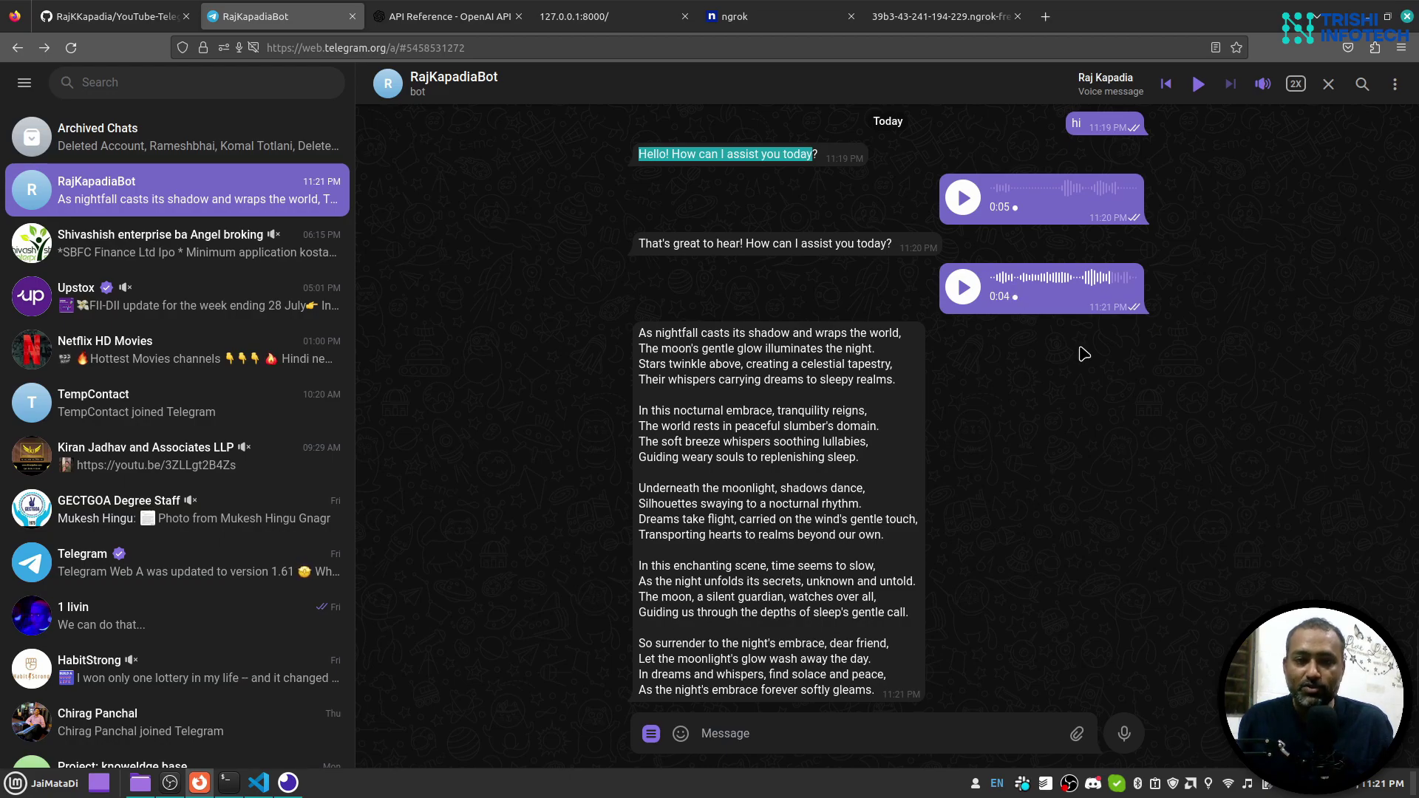
pyautogui.scroll(2, 1082, 353)
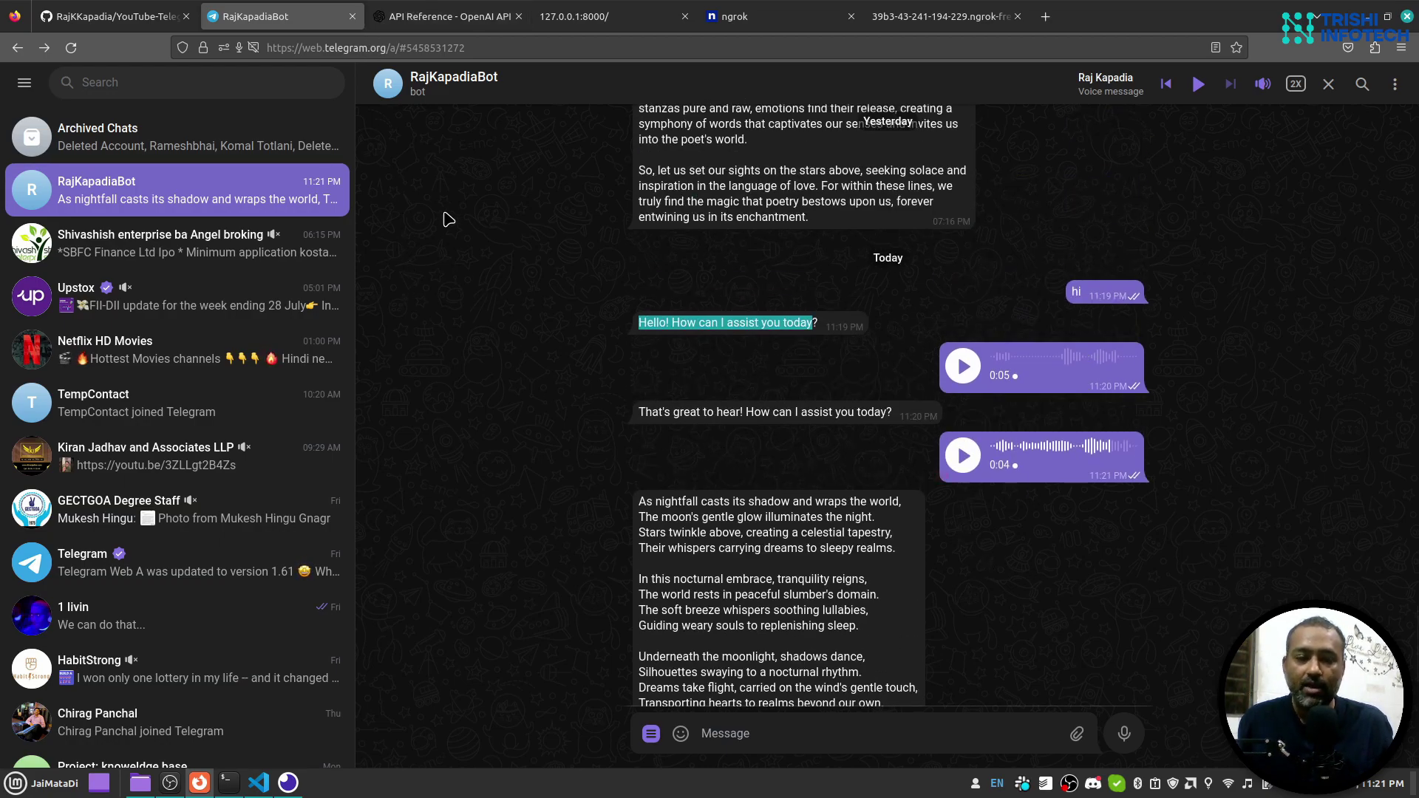
pyautogui.click(1328, 83)
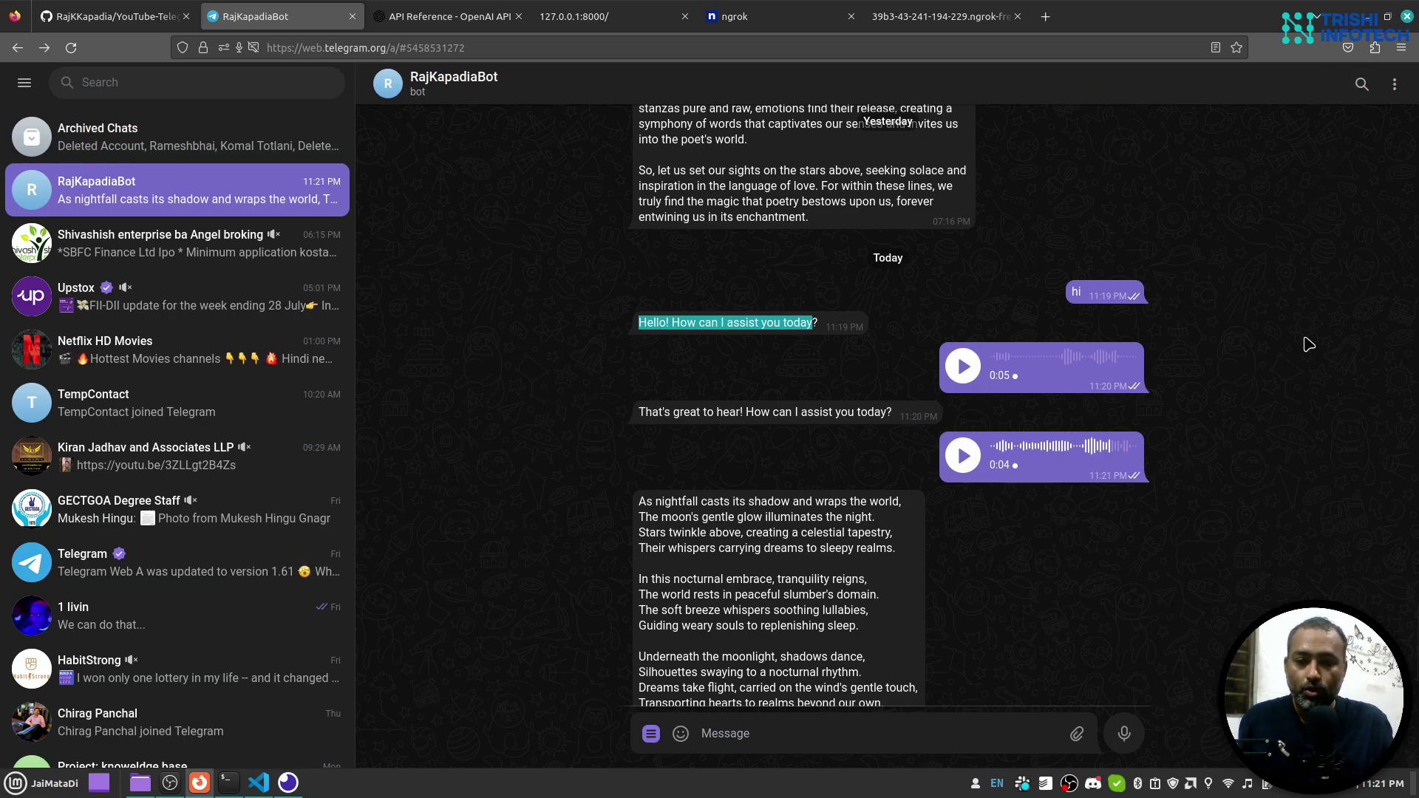
pyautogui.scroll(-2, 1309, 345)
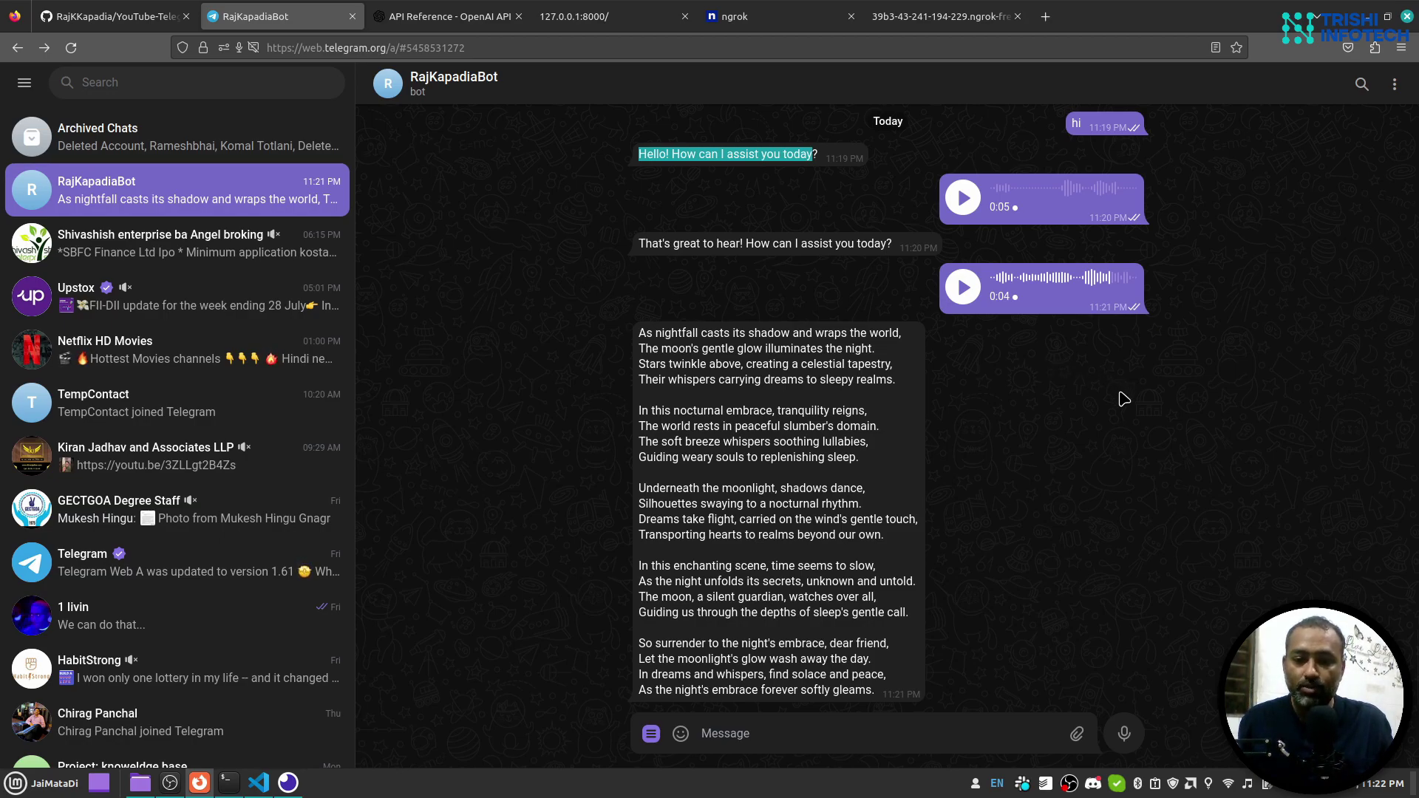
# Glance at the server log, then return to Firefox and open the YouTube-Telegram-Openai-Voice GitHub repository tab.
pyautogui.click(259, 783)
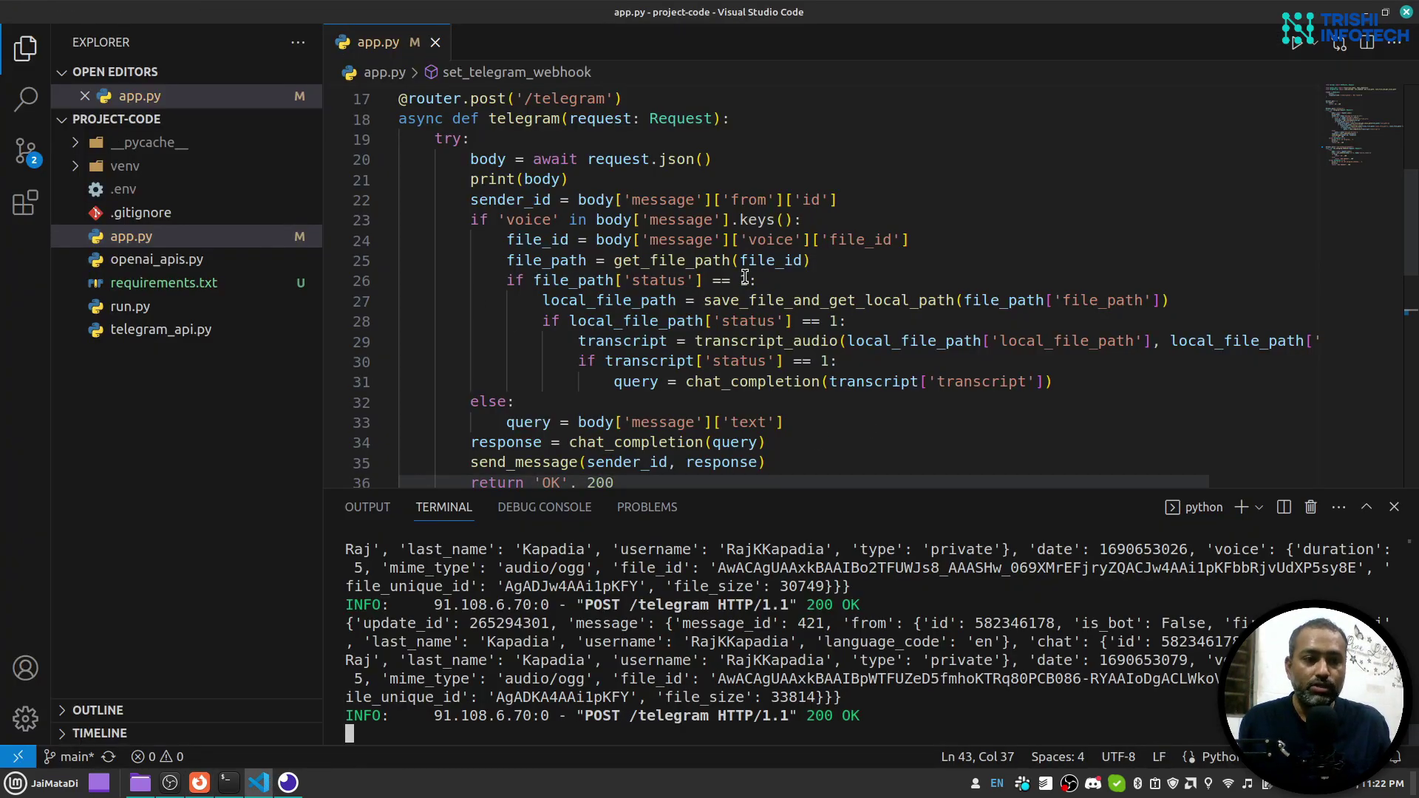
pyautogui.hotkey('alt', 'Tab')
pyautogui.click(88, 21)
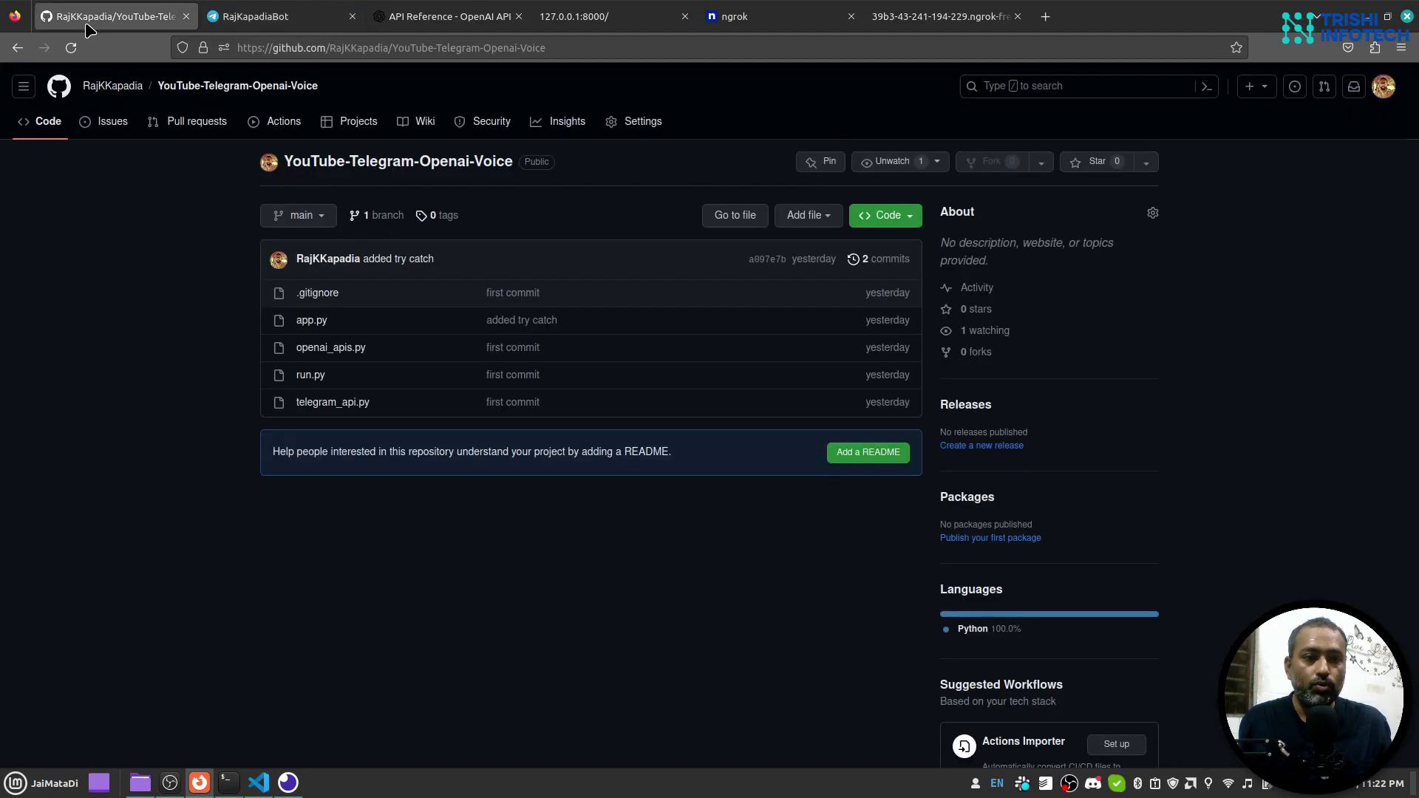